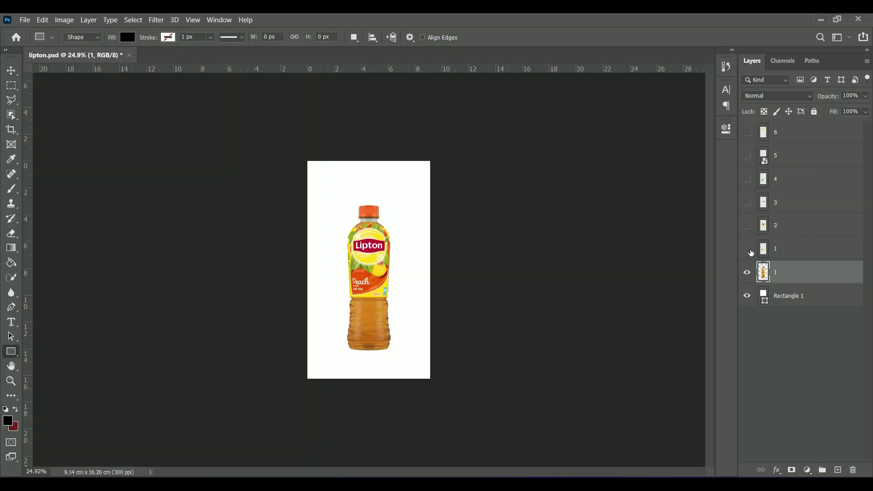
Preview the peach, leaf and droplet layers one by one, then hide them and the bottle
click(748, 248)
click(747, 226)
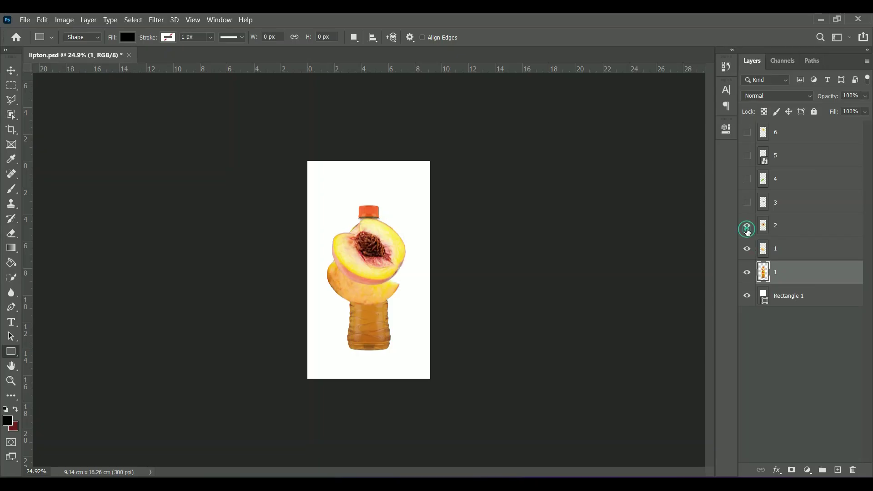
click(746, 202)
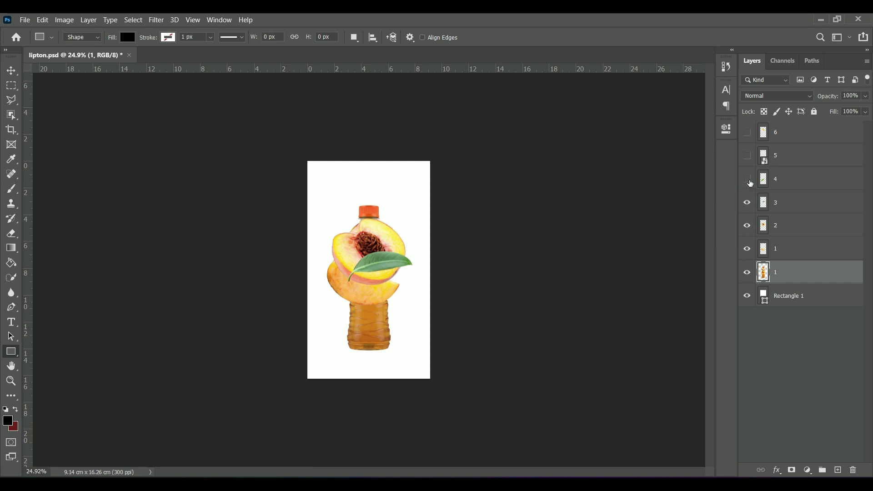
click(747, 180)
click(747, 155)
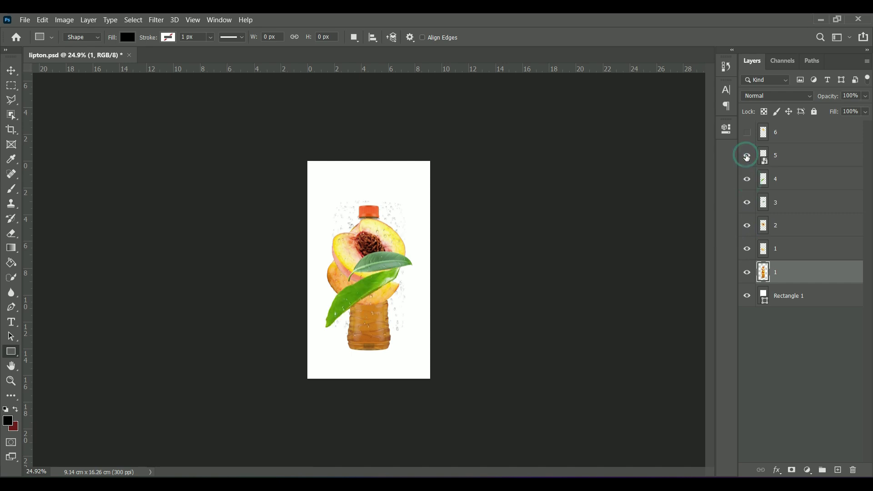
click(747, 133)
drag(749, 135, 750, 256)
click(748, 273)
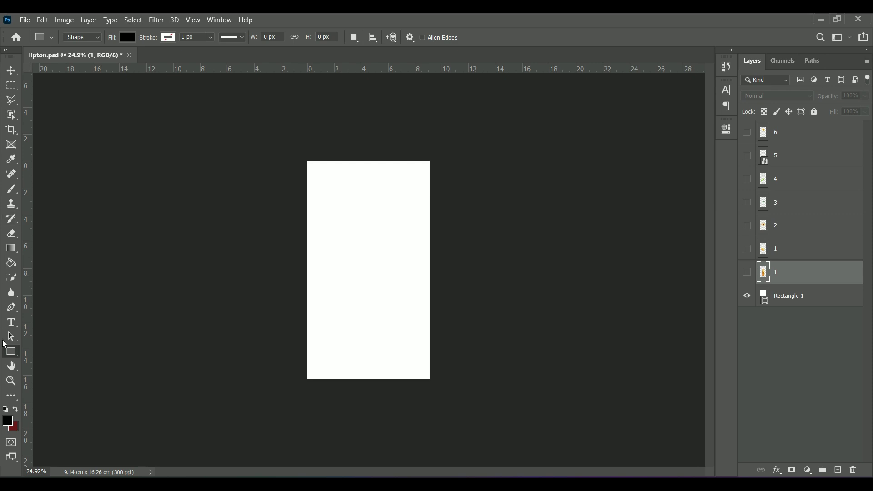
Draw a dark gold rectangle over the canvas
click(127, 37)
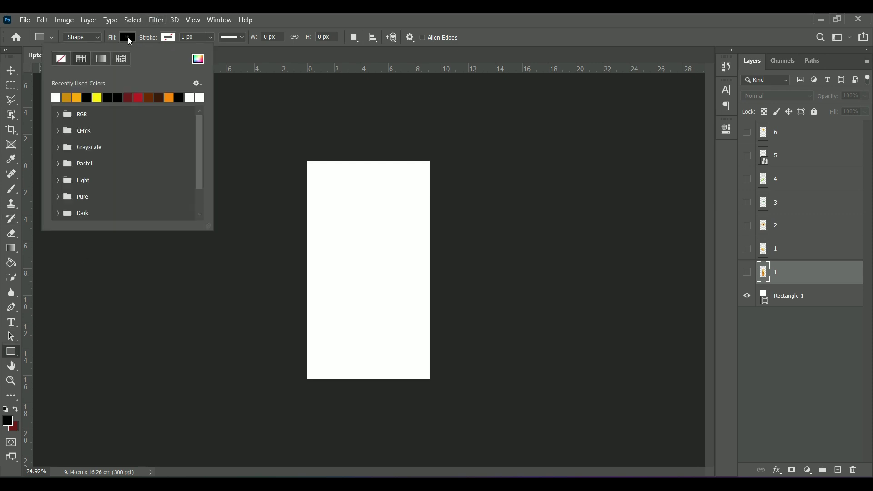
click(66, 97)
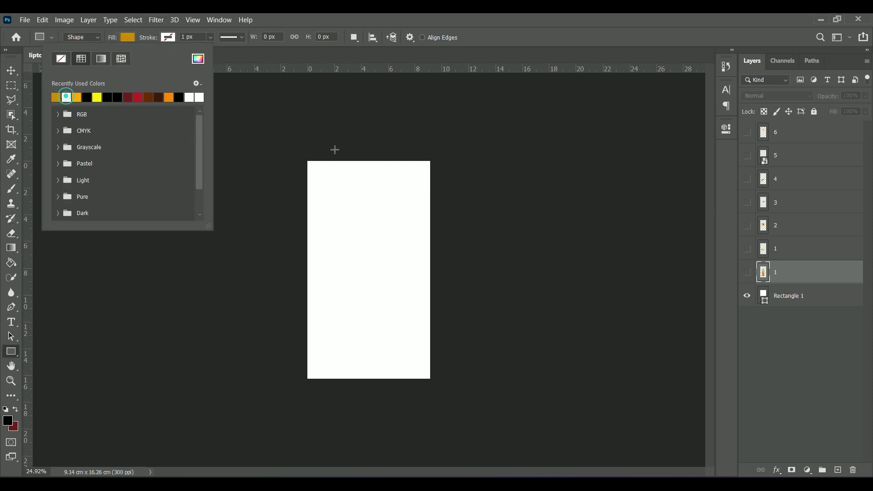
click(432, 159)
drag(432, 159, 303, 383)
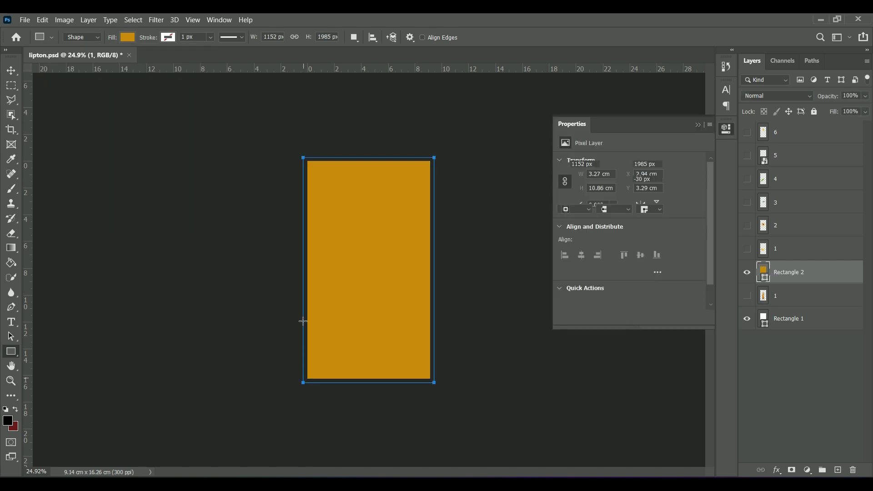
Fit the rectangle's edges to the 1080 × 1920 px canvas and switch its fill to a gradient
click(18, 73)
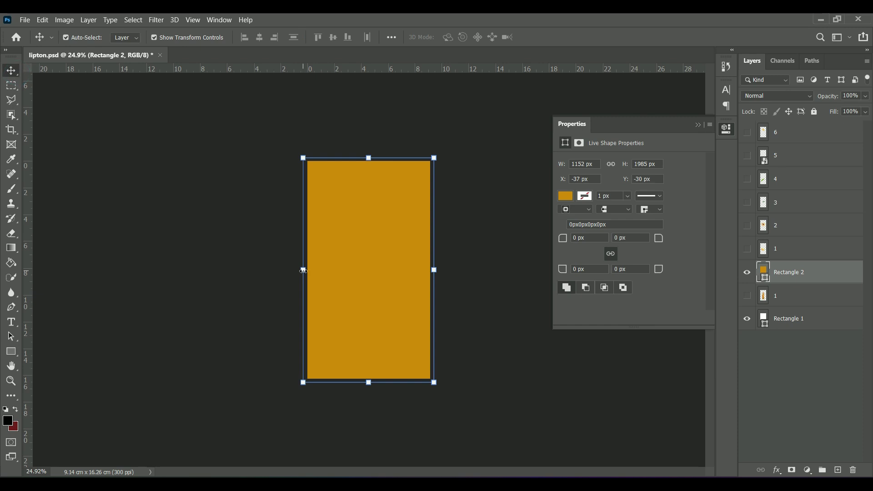
drag(303, 271, 308, 270)
drag(369, 383, 371, 380)
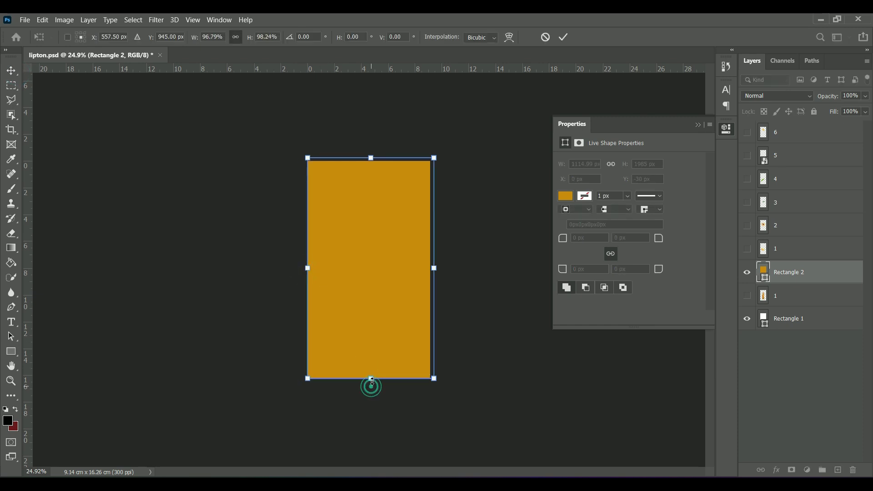
drag(434, 267, 430, 270)
drag(370, 158, 370, 160)
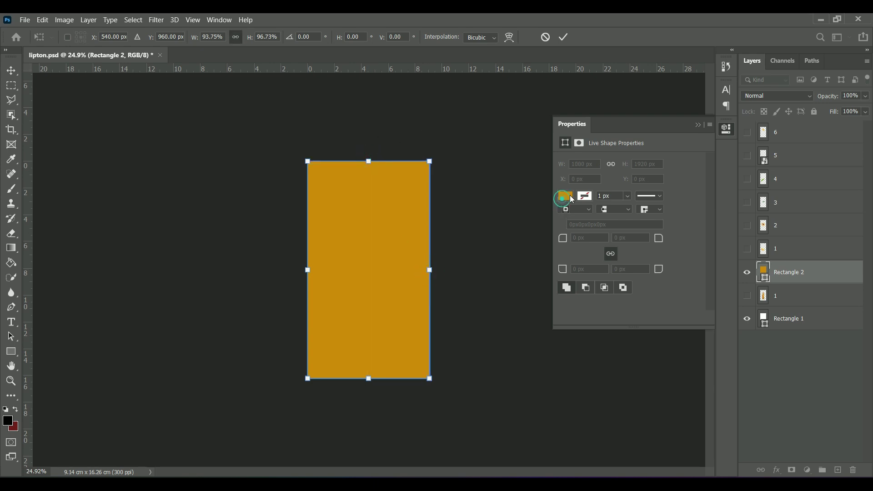
click(564, 36)
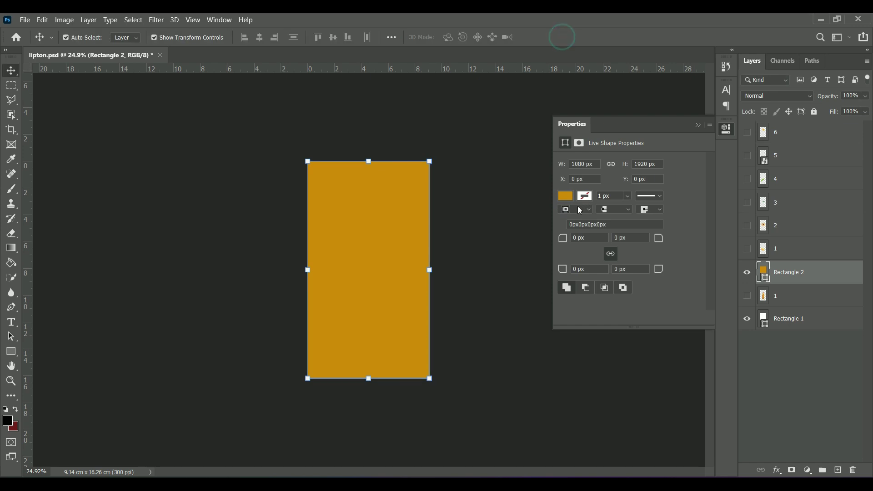
click(567, 197)
click(614, 219)
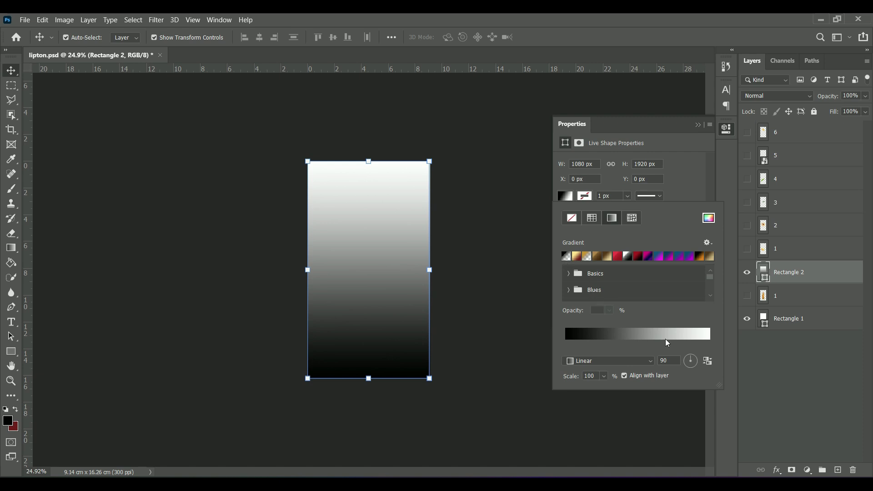
Set the gradient's left colour stop to dark brown #644200
click(631, 338)
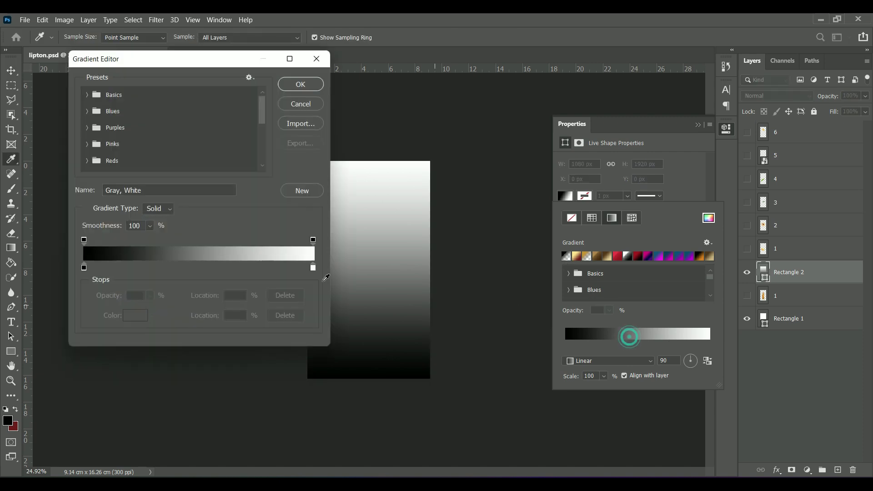
click(84, 268)
click(132, 315)
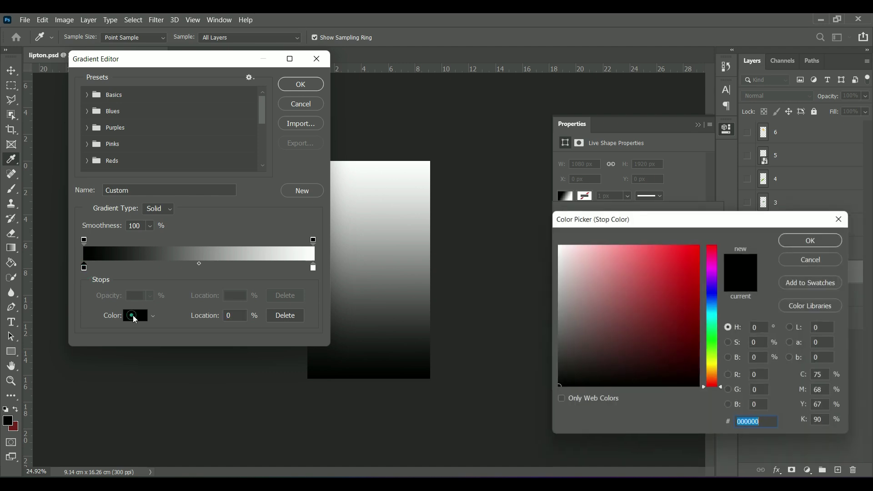
drag(711, 381, 712, 375)
click(687, 335)
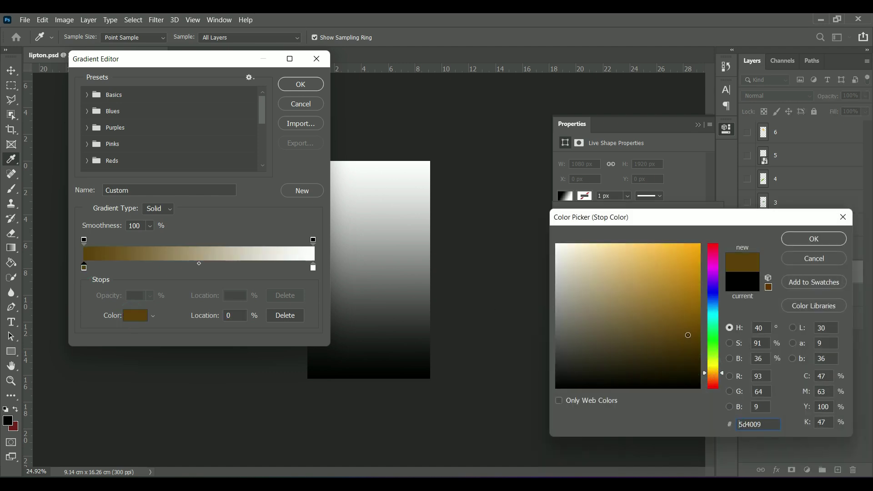
click(701, 345)
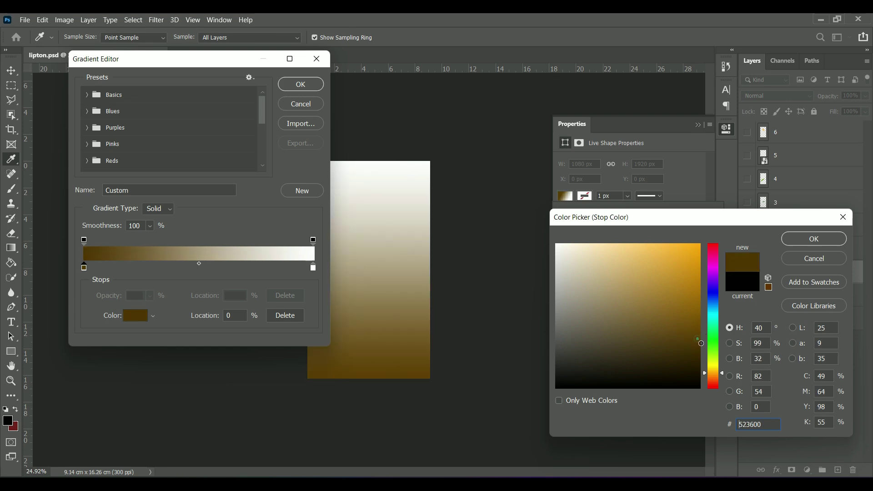
drag(713, 373, 713, 372)
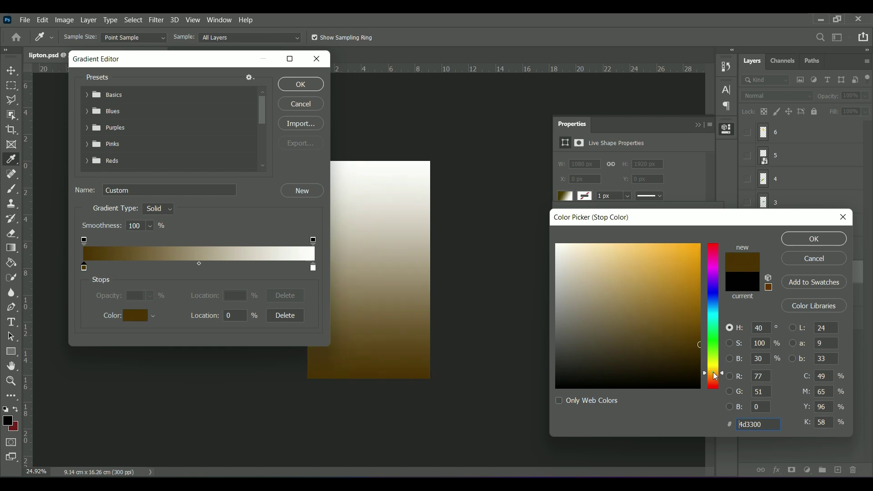
click(702, 333)
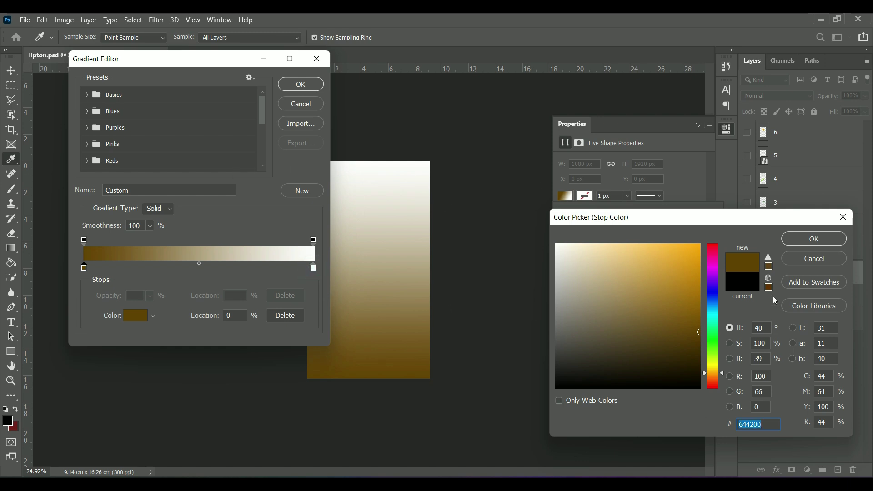
click(796, 238)
Set the right colour stop to bright yellow #ffcc00 and apply the gradient
click(313, 268)
click(139, 314)
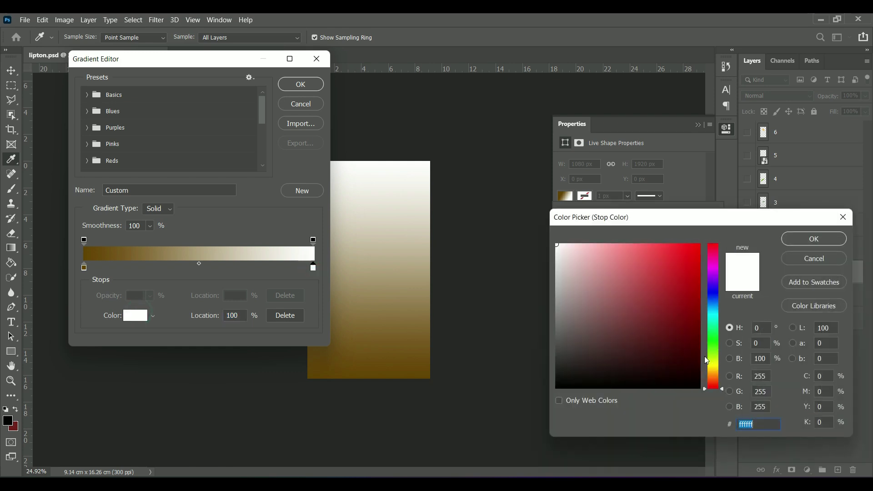
drag(706, 361, 707, 373)
click(700, 246)
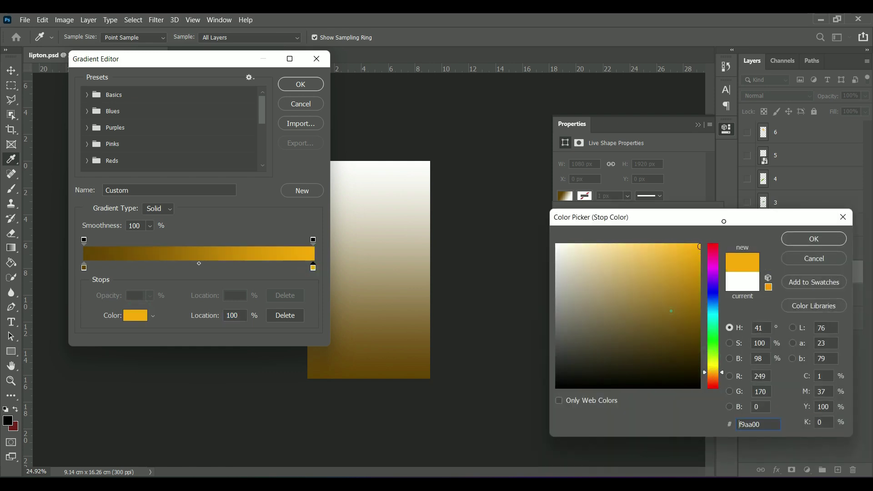
drag(671, 311, 702, 241)
drag(715, 374, 712, 370)
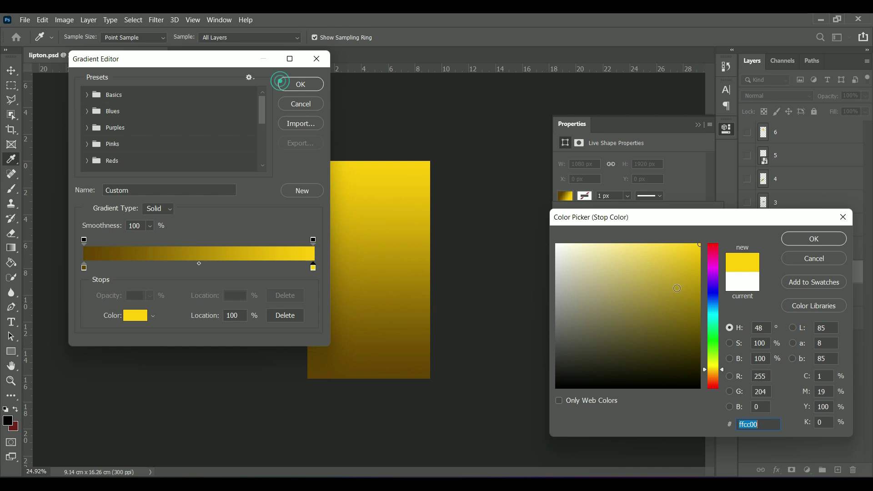
click(797, 245)
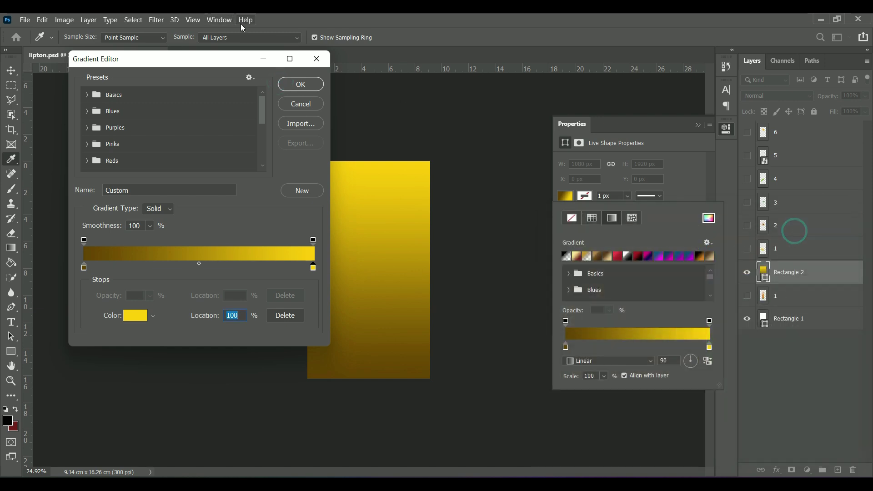
click(302, 85)
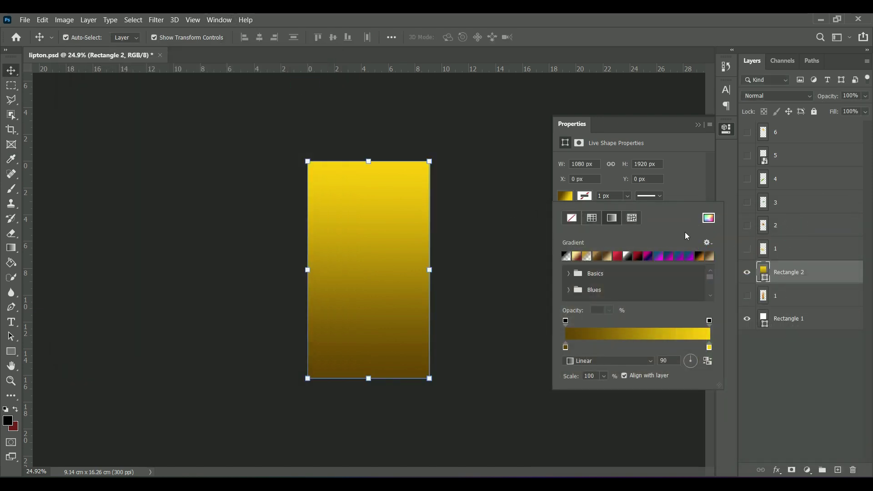
Change Rectangle 2's gradient fill style to radial
click(678, 187)
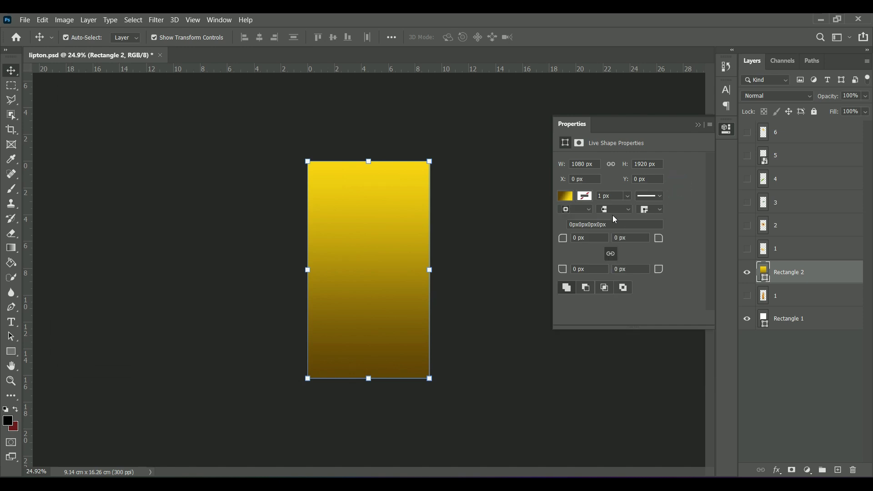
click(567, 200)
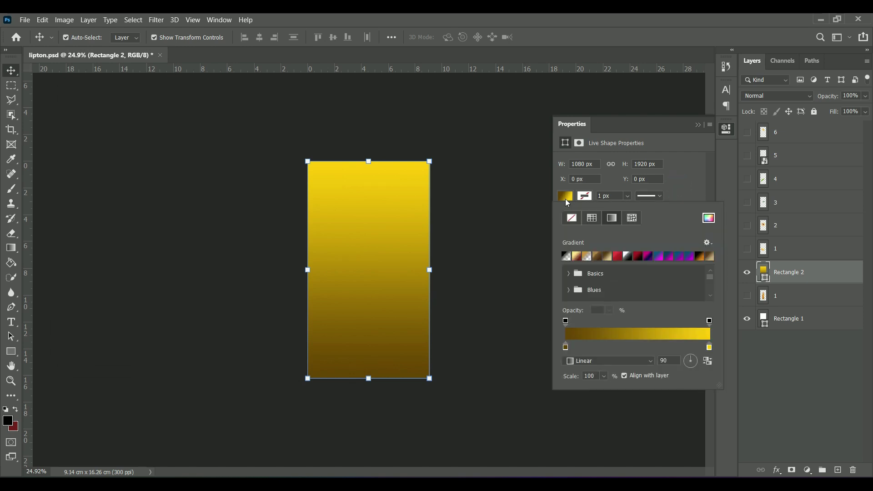
click(654, 362)
click(603, 376)
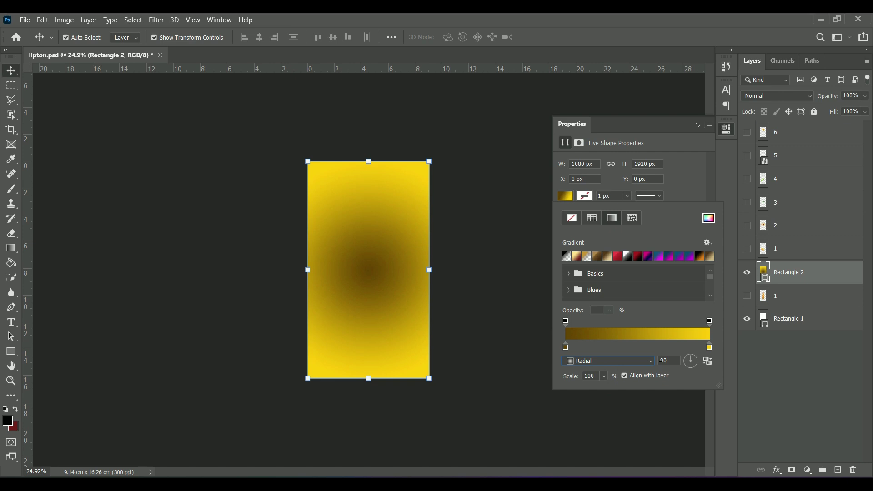
scroll(579, 362, up, 1)
scroll(579, 362, up, 1)
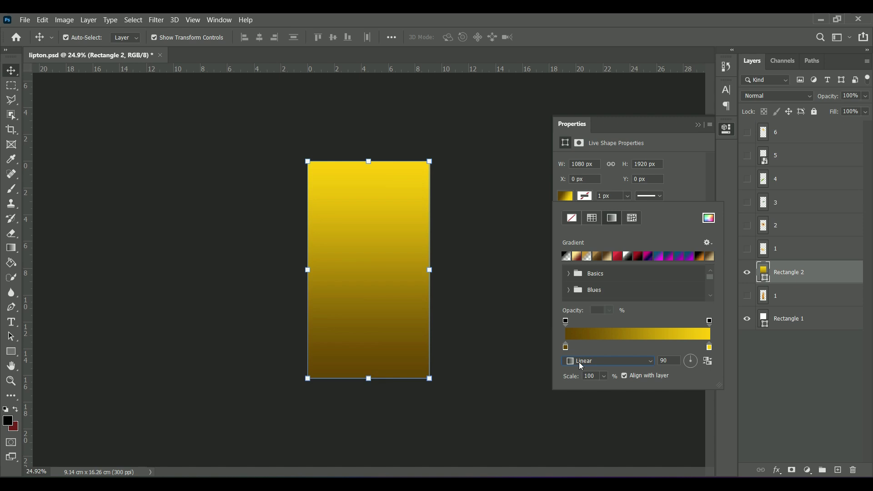
scroll(580, 362, down, 1)
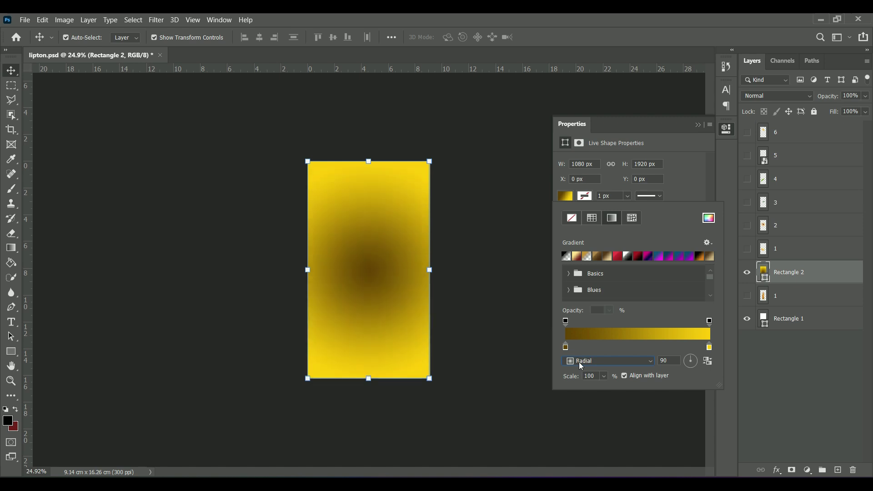
click(602, 365)
Undo an accidental move of the rectangle and close the Properties panel
mouse_move(366, 268)
mouse_down()
mouse_move(319, 190)
mouse_move(327, 205)
mouse_up()
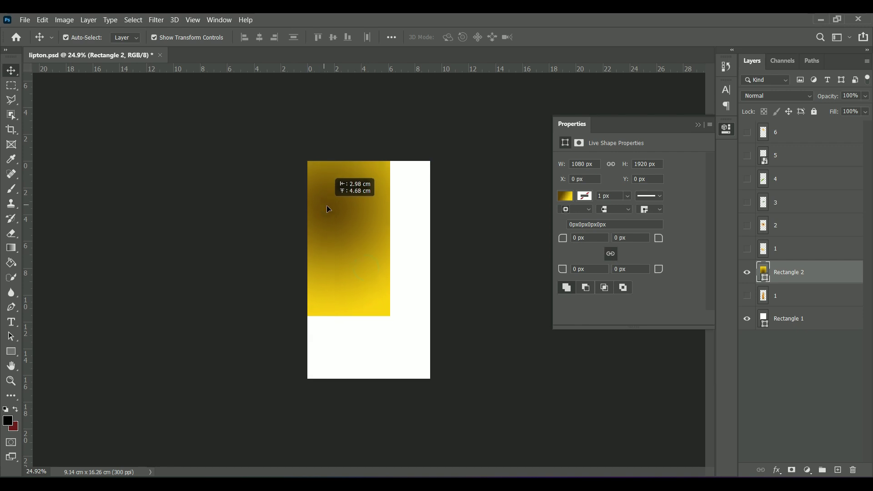
key(ctrl+z)
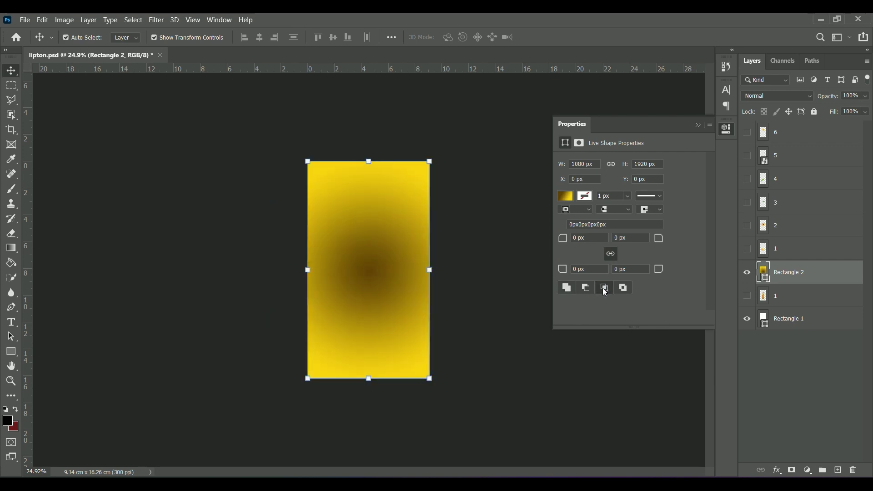
click(698, 125)
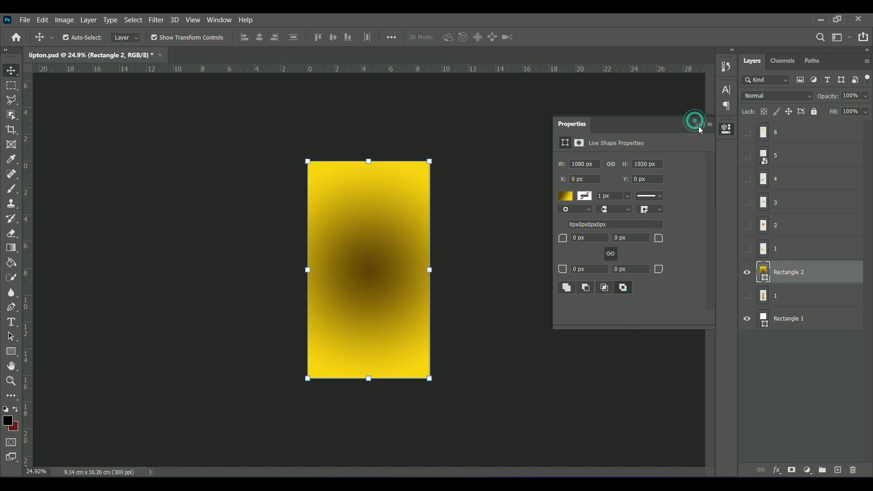
Delete Rectangle 2 and add a Gradient Fill layer above Rectangle 1
key(Delete)
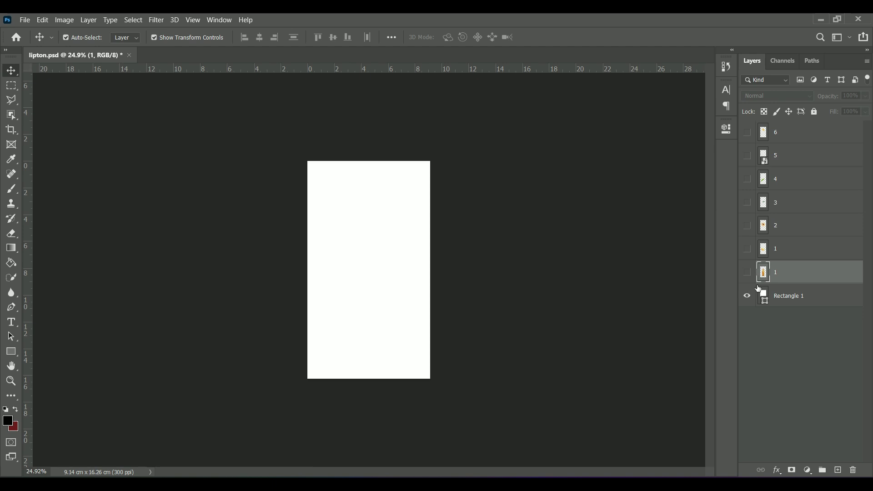
click(783, 297)
click(808, 471)
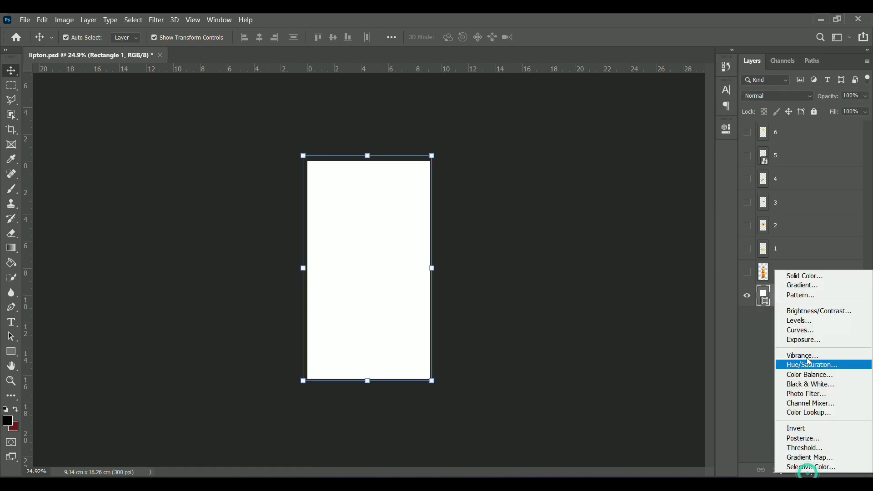
click(810, 285)
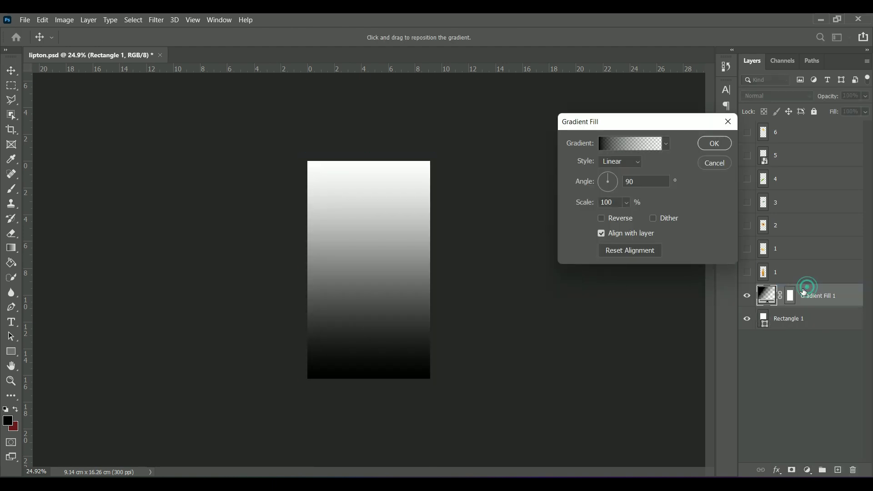
Give the gradient fill the Black, White preset, Radial style and Reverse
click(636, 145)
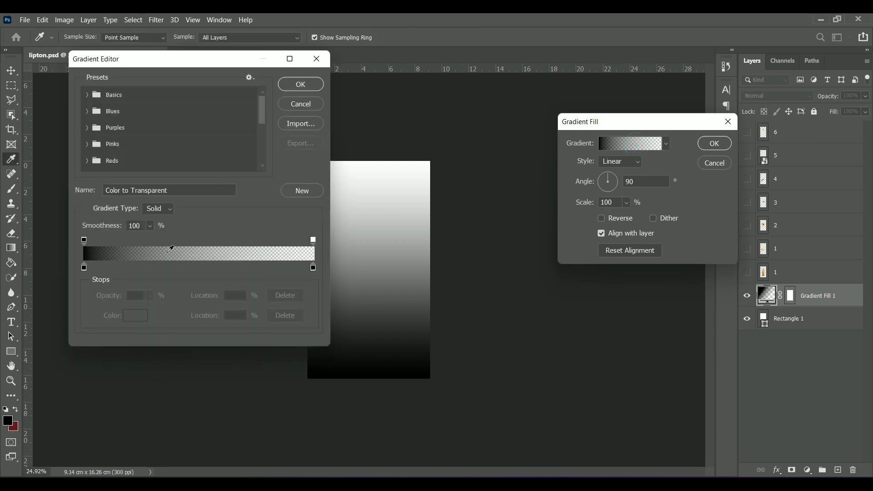
click(87, 95)
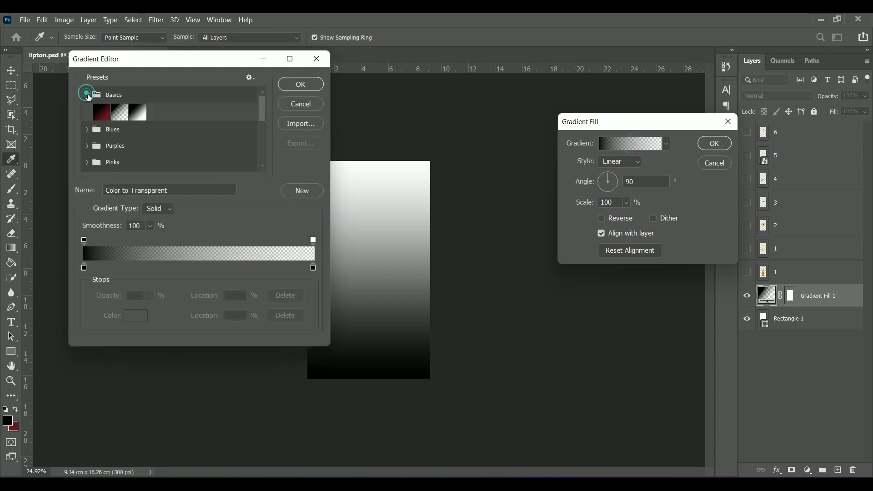
click(136, 114)
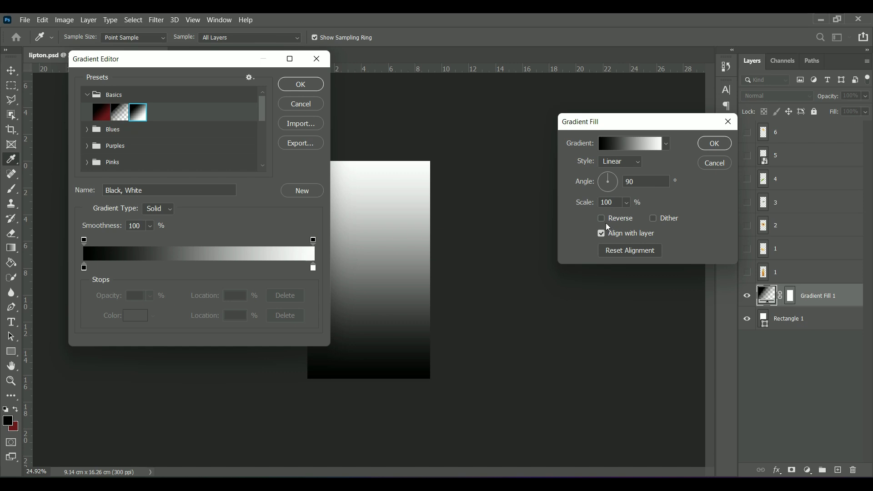
click(308, 84)
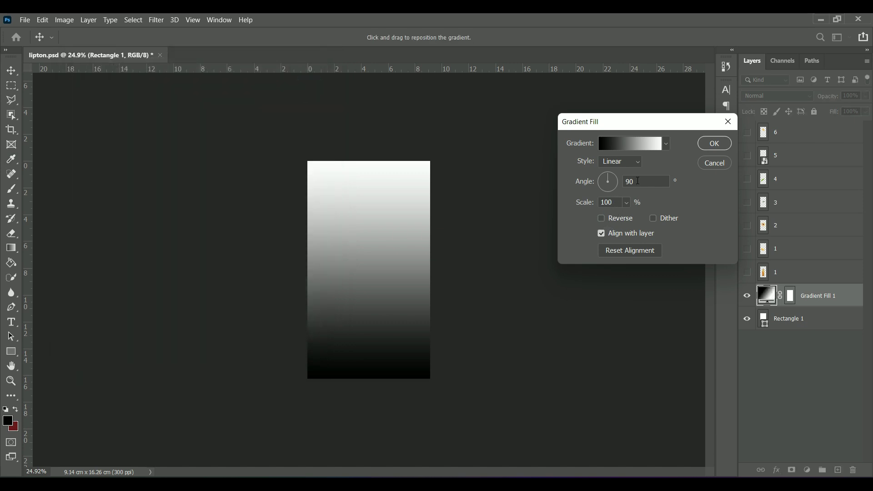
click(631, 162)
click(615, 181)
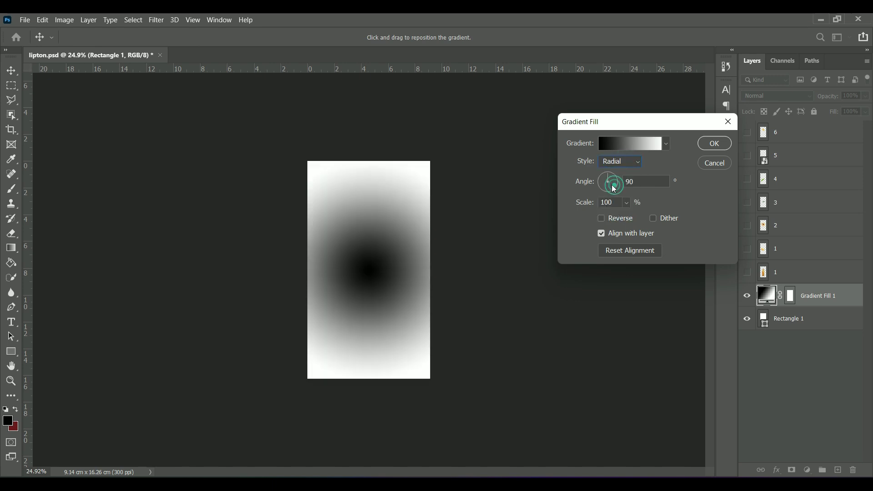
click(604, 218)
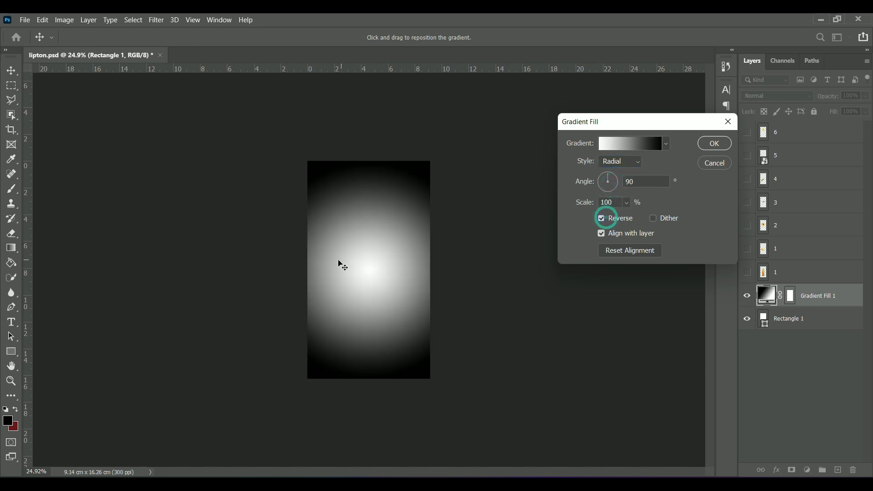
Scale the radial gradient to 250% and move its bright centre toward the top-left
drag(394, 251, 346, 196)
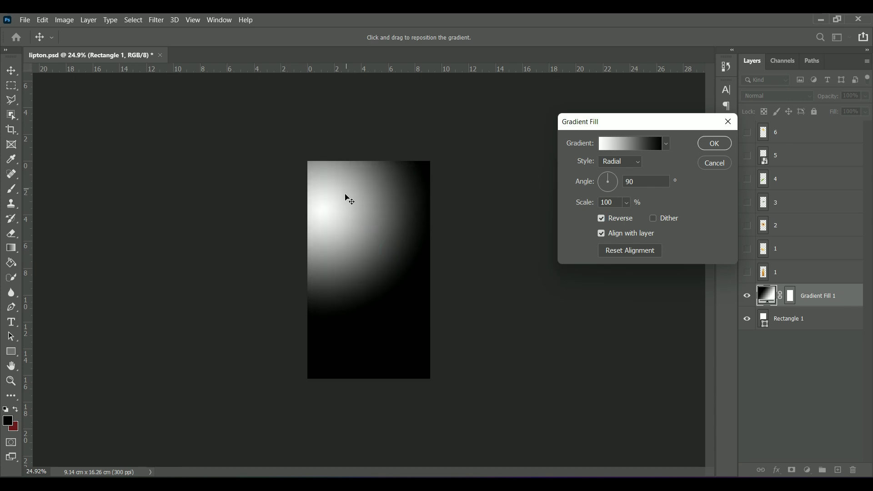
key(Tab)
text(200)
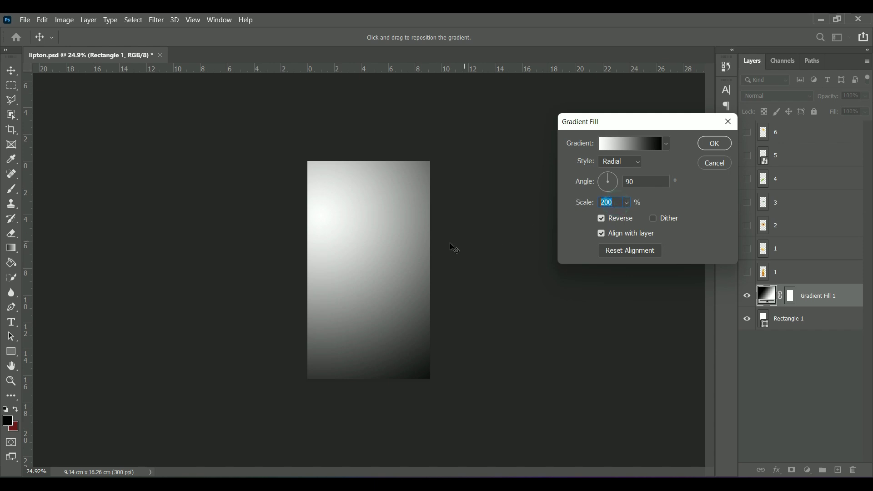
mouse_move(378, 238)
mouse_down()
mouse_move(325, 214)
mouse_move(327, 242)
mouse_move(315, 258)
mouse_move(305, 250)
mouse_move(329, 243)
mouse_up()
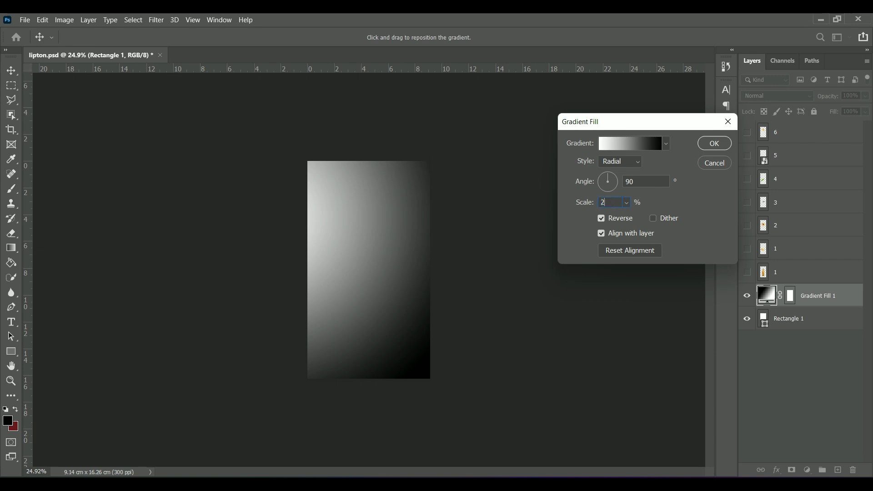
text(50)
drag(390, 334, 352, 314)
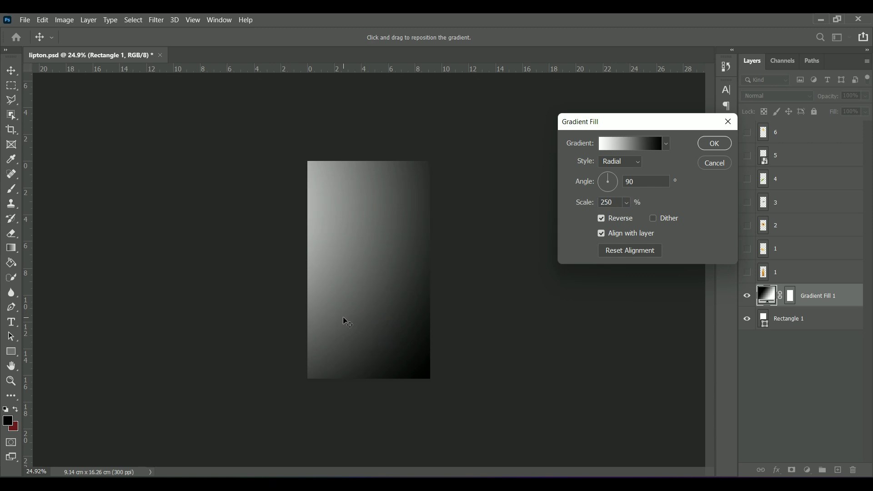
click(631, 147)
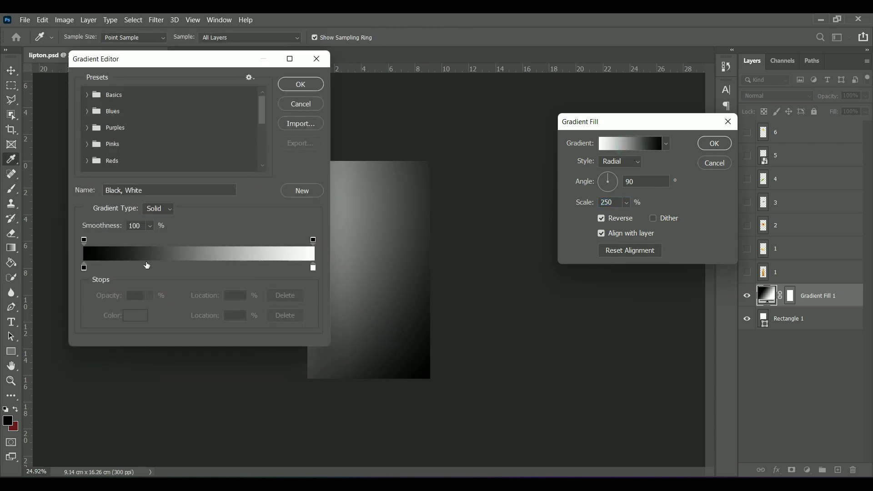
click(84, 269)
Change the left black stop to dark brown #6f3f00
click(131, 316)
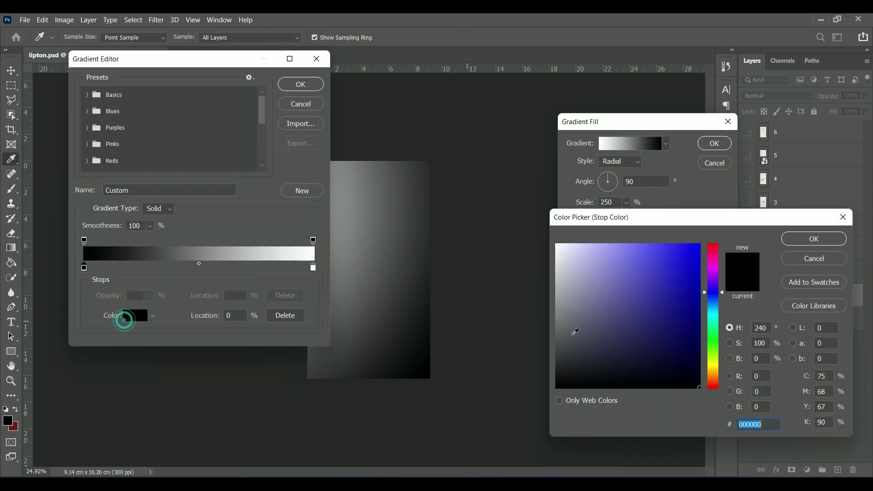
click(713, 372)
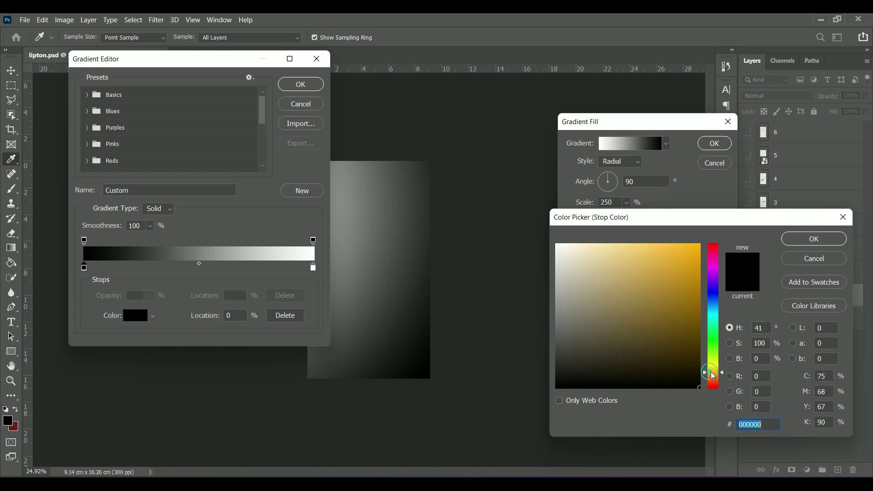
drag(693, 347, 698, 338)
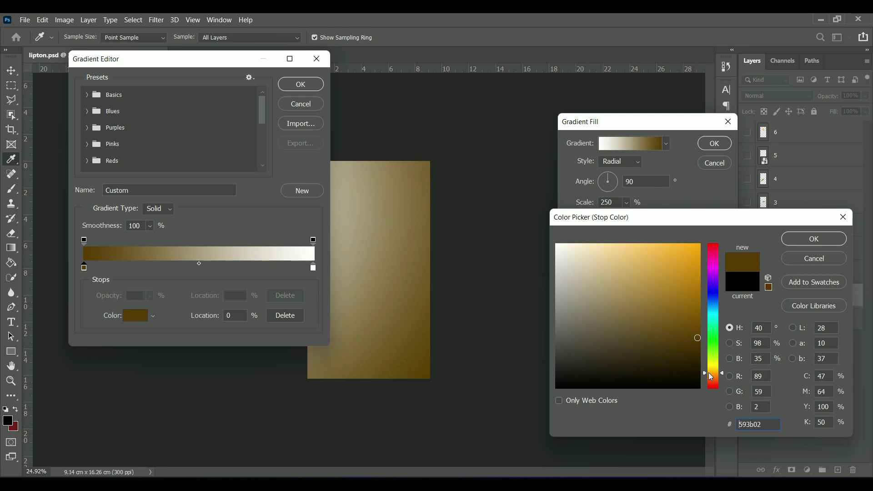
drag(709, 373, 708, 375)
drag(696, 335, 699, 326)
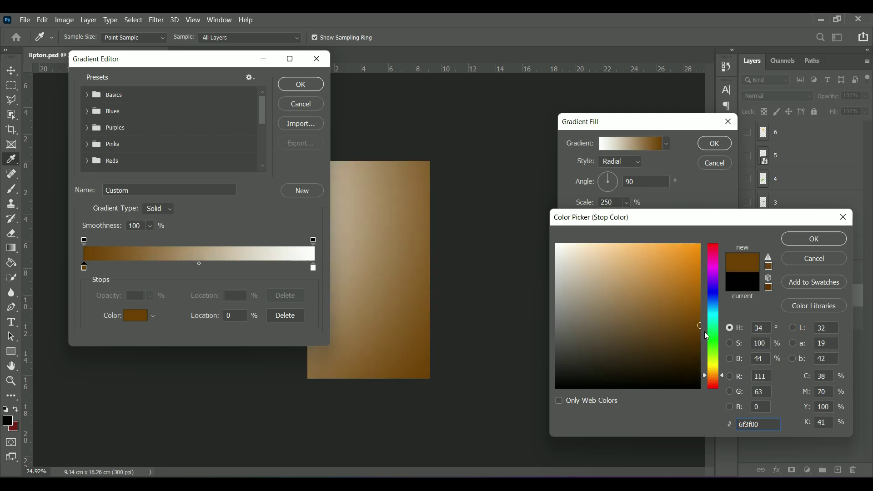
click(814, 239)
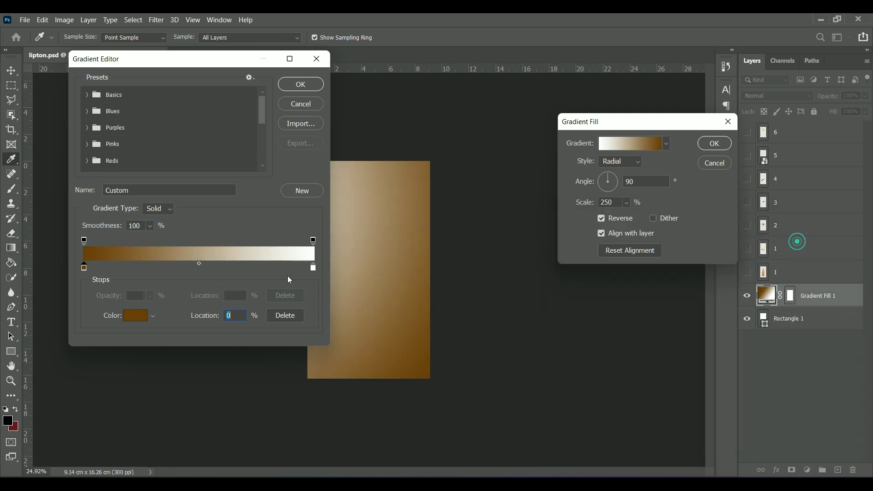
Change the right white stop to bright yellow fffc26
click(314, 268)
click(135, 315)
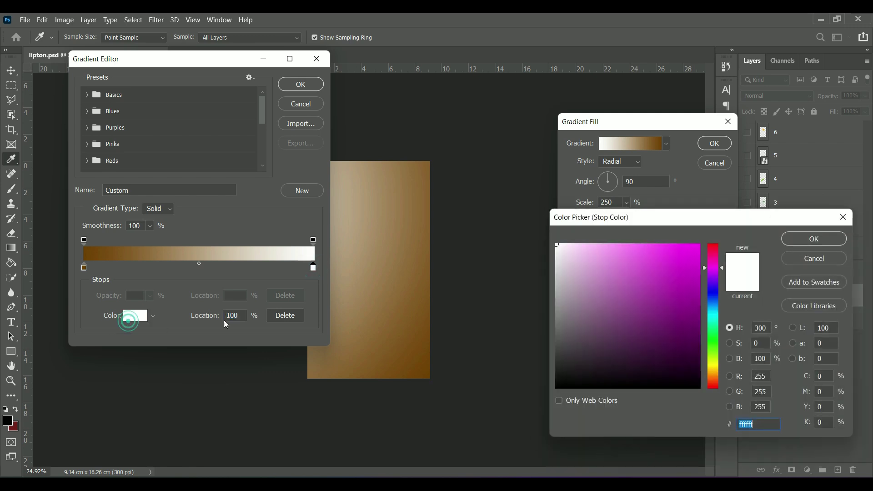
click(712, 348)
mouse_move(711, 355)
mouse_down()
mouse_move(708, 368)
mouse_move(724, 367)
mouse_up()
text(ffd200)
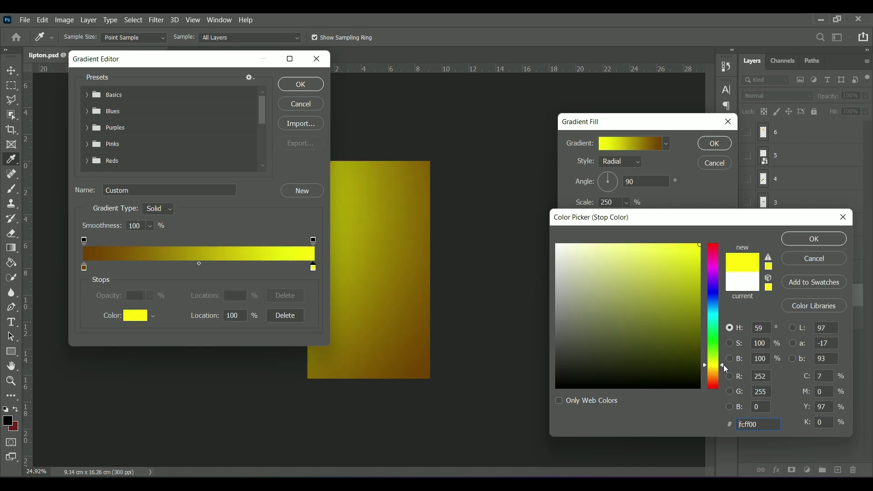
drag(657, 283, 670, 245)
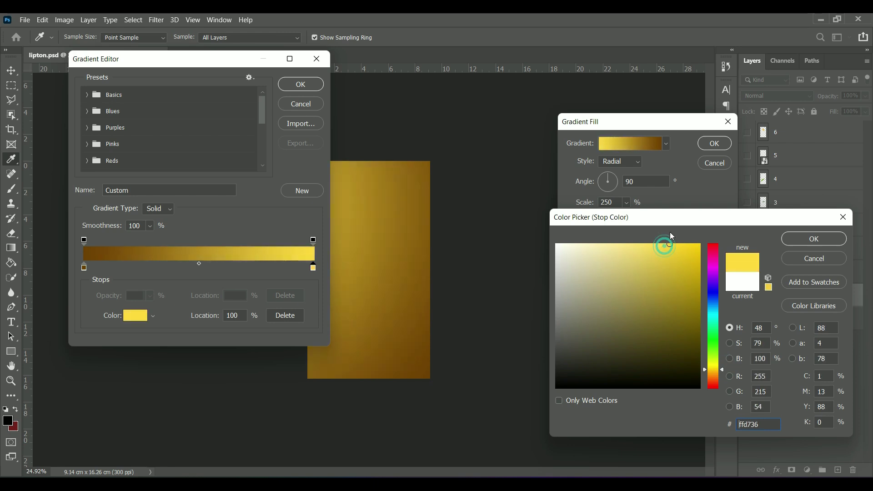
click(181, 66)
drag(680, 249, 678, 240)
drag(723, 370, 722, 367)
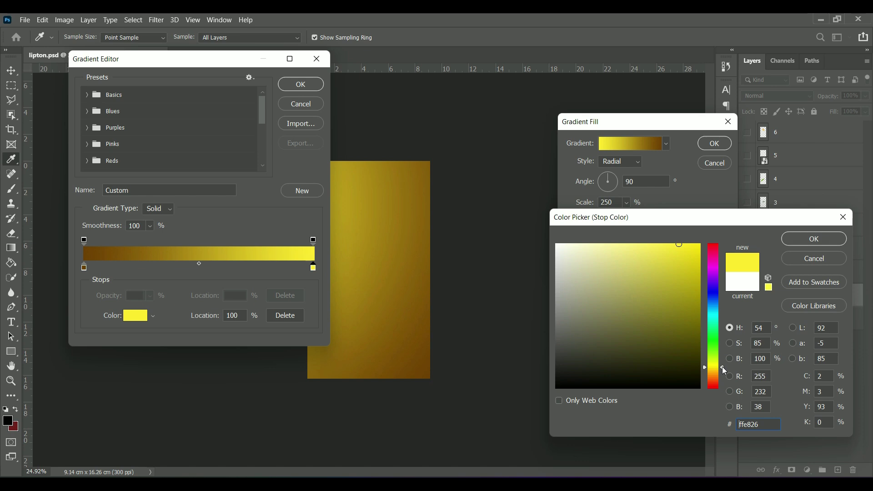
drag(724, 371, 724, 368)
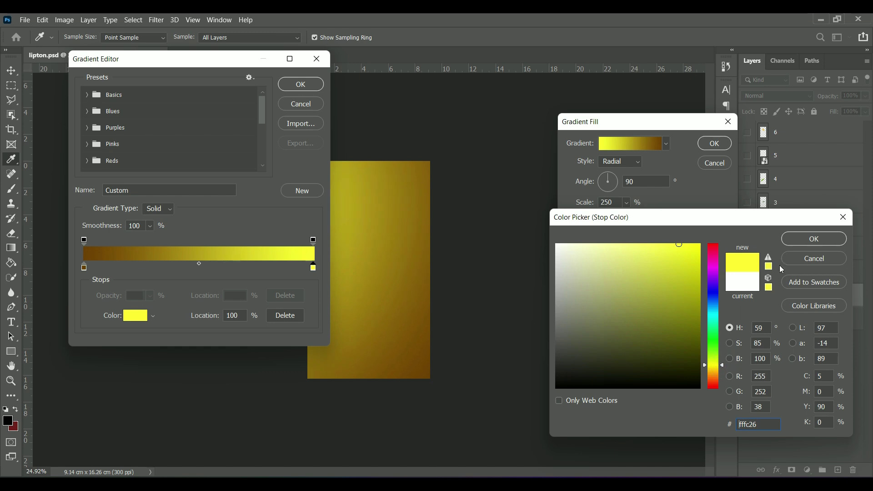
click(799, 239)
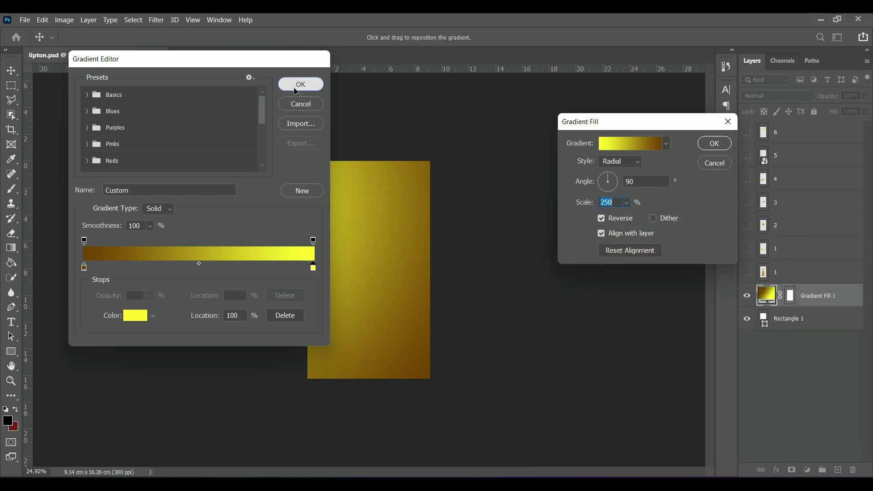
Confirm the brown-to-yellow gradient, shift it upward and apply the fill
click(299, 91)
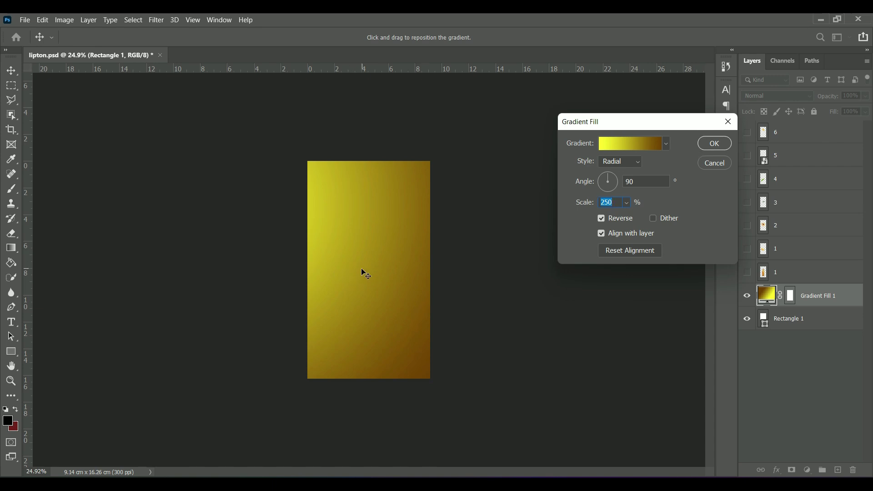
mouse_move(342, 269)
mouse_down()
mouse_move(354, 206)
mouse_move(344, 213)
mouse_up()
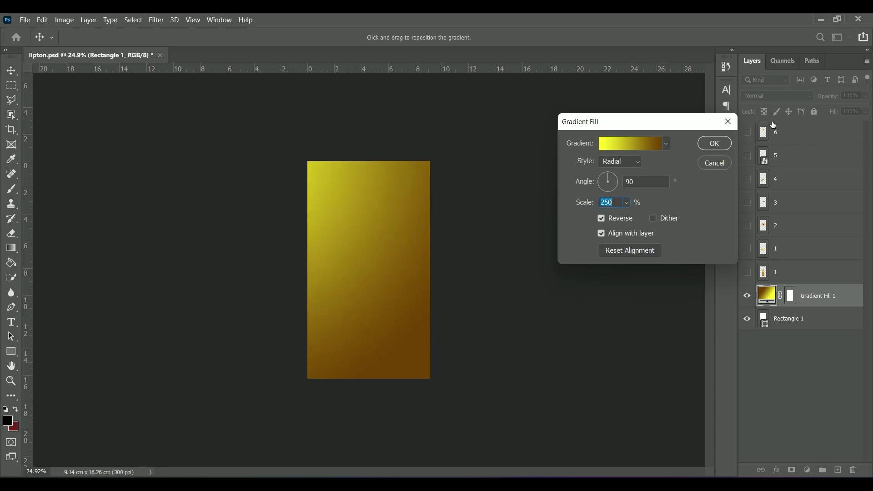
click(712, 145)
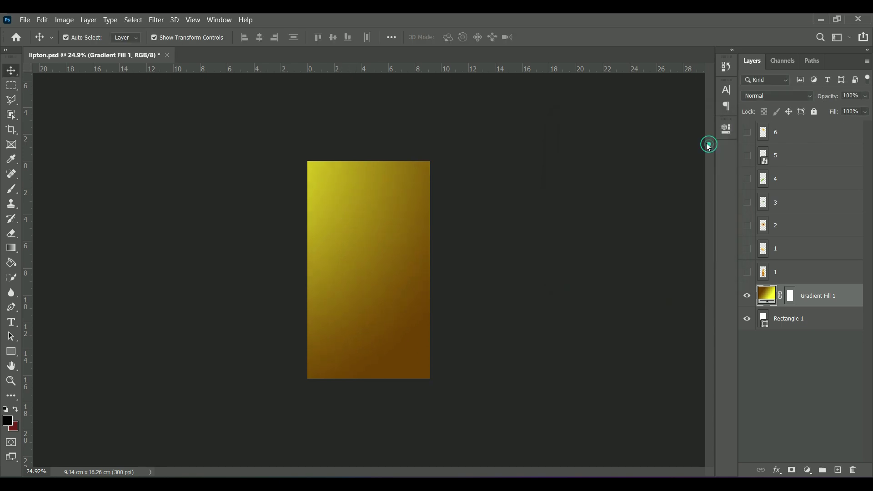
click(747, 273)
key(ctrl+plus)
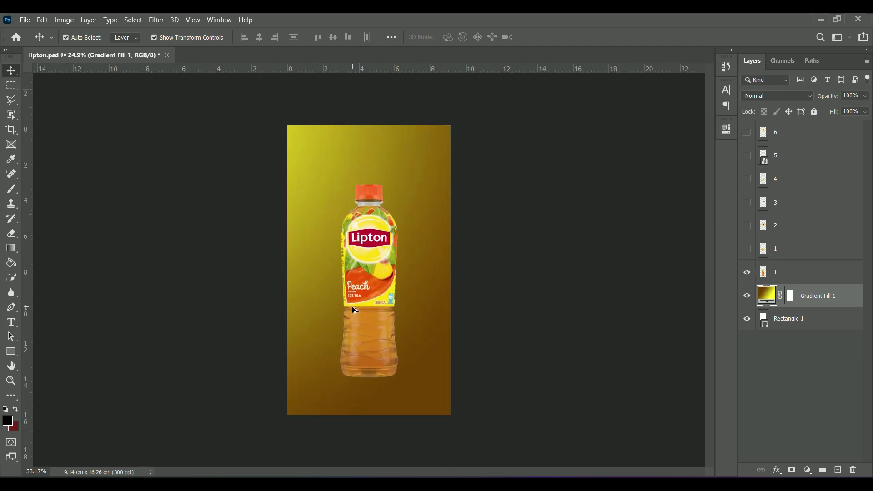
key(ctrl+plus)
key(ctrl+minus)
key(ctrl+plus)
key(ctrl+minus)
key(ctrl+plus)
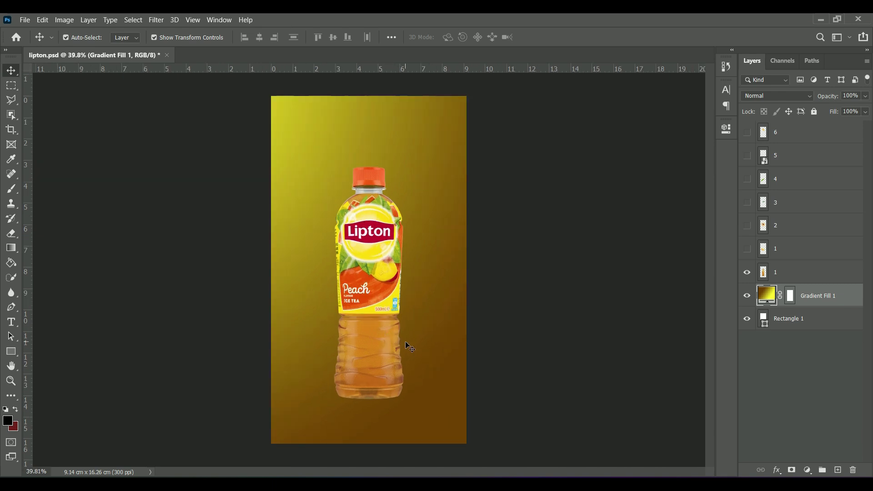
key(ctrl+minus)
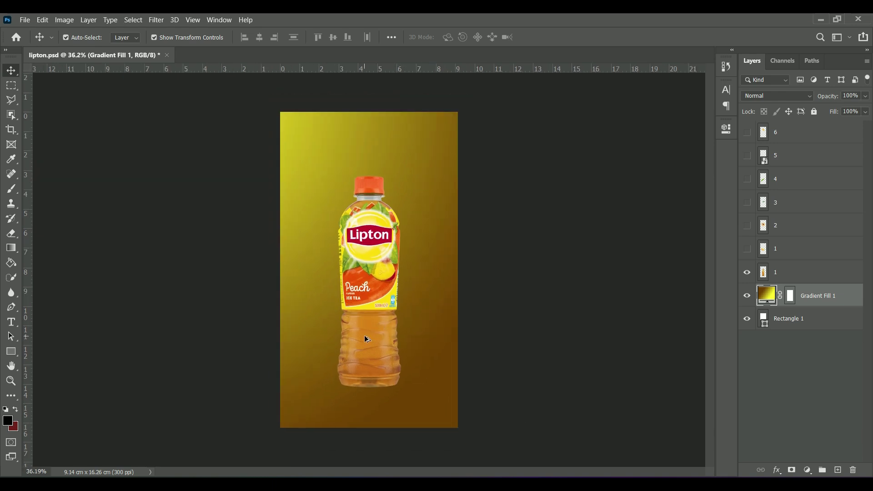
key(ctrl+minus)
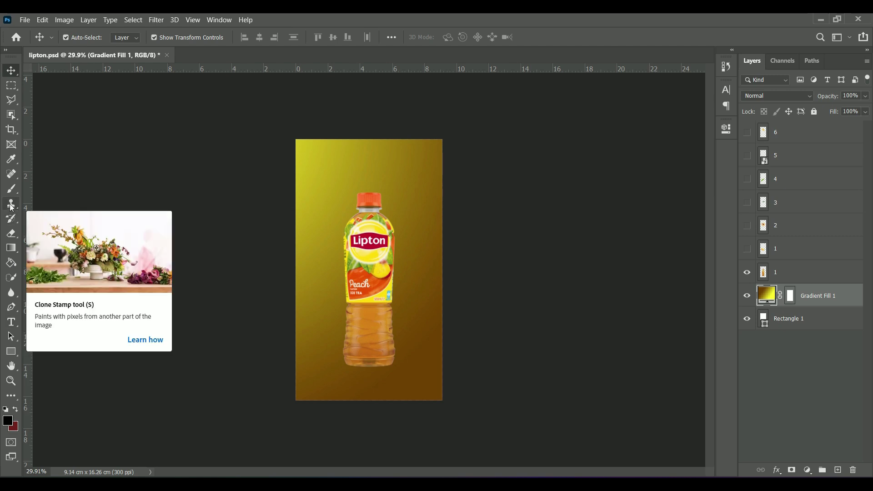
Paint a soft black shadow under the bottle on a new layer with a large brush
click(12, 188)
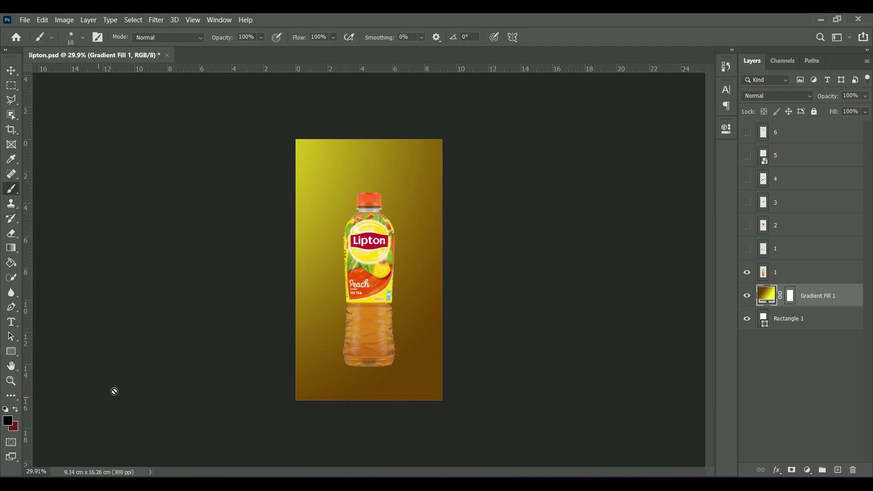
click(837, 471)
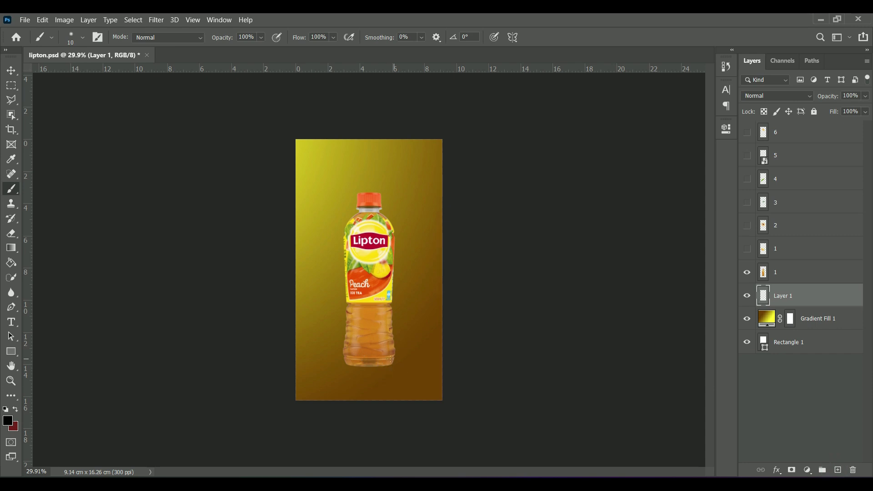
drag(348, 317, 411, 317)
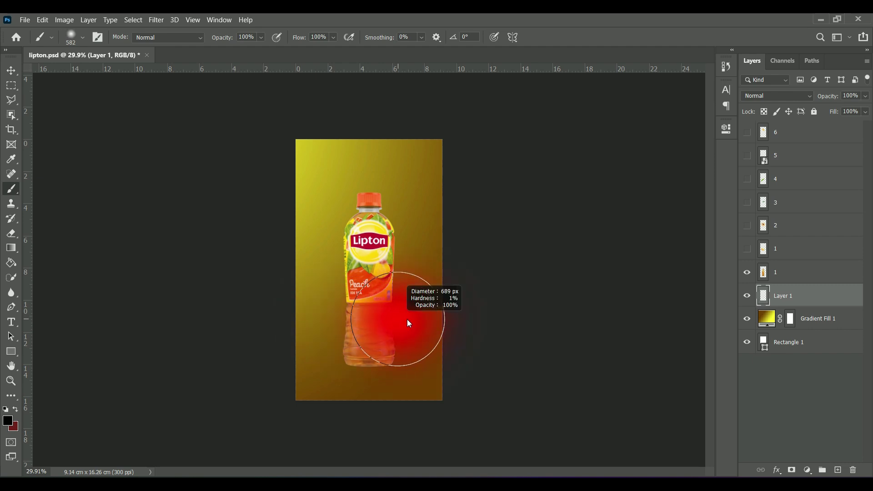
click(370, 361)
mouse_move(373, 363)
mouse_down()
mouse_move(385, 362)
mouse_move(364, 364)
mouse_up()
Distort the shadow so it stretches diagonally toward the lower right
key(v)
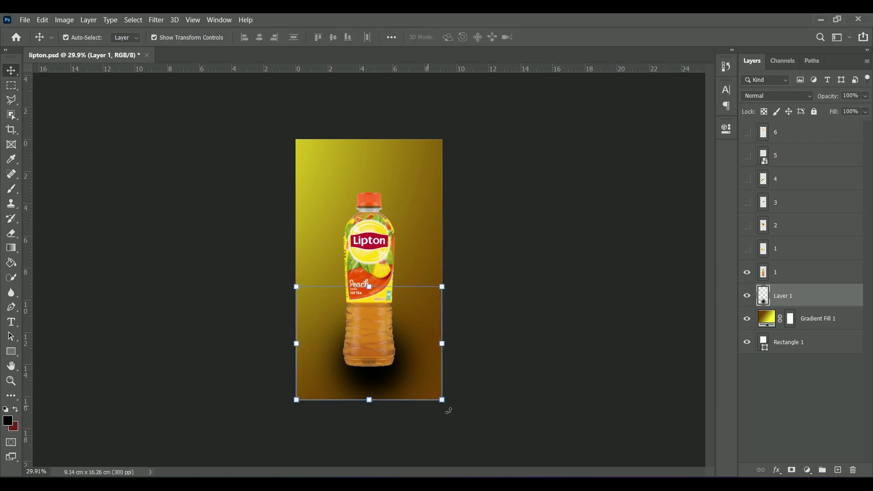
drag(442, 400, 660, 451)
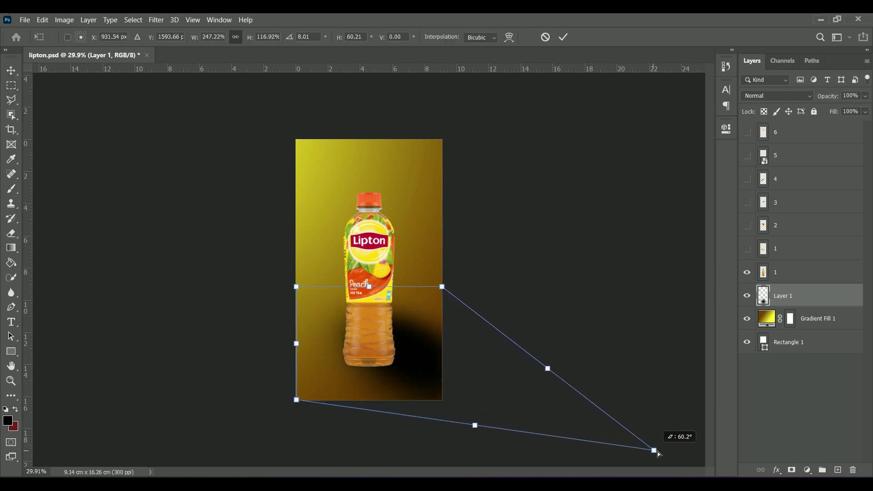
drag(441, 287, 429, 311)
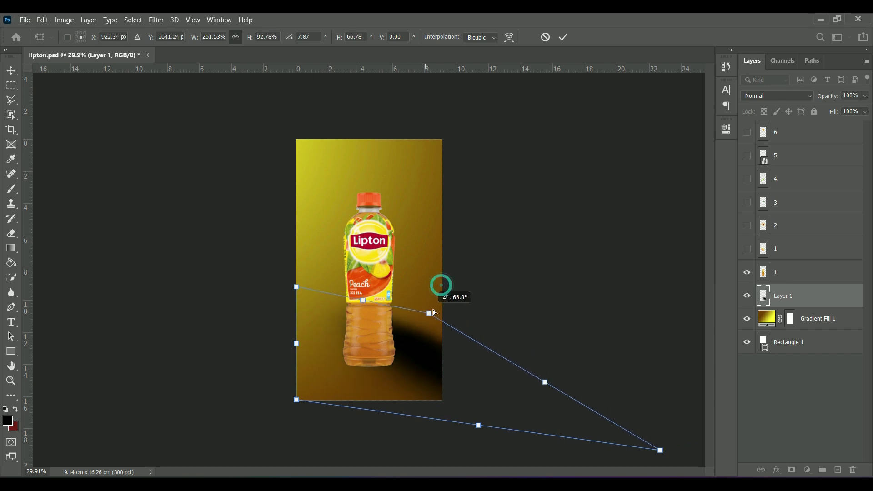
drag(411, 359, 406, 391)
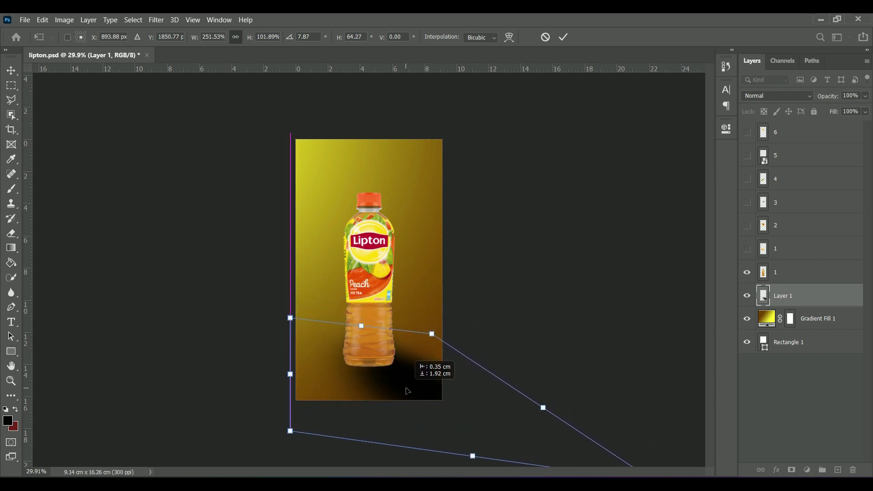
click(563, 37)
click(156, 20)
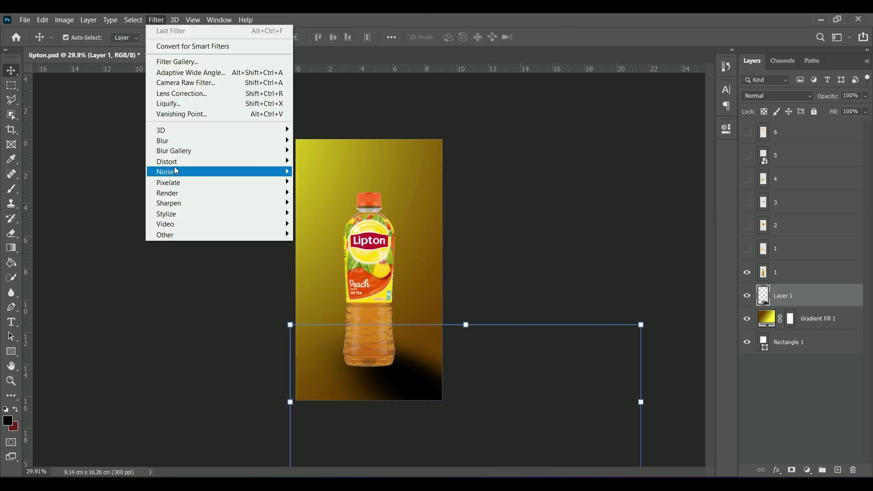
Soften the shadow with a Field Blur
mouse_move(173, 151)
click(317, 150)
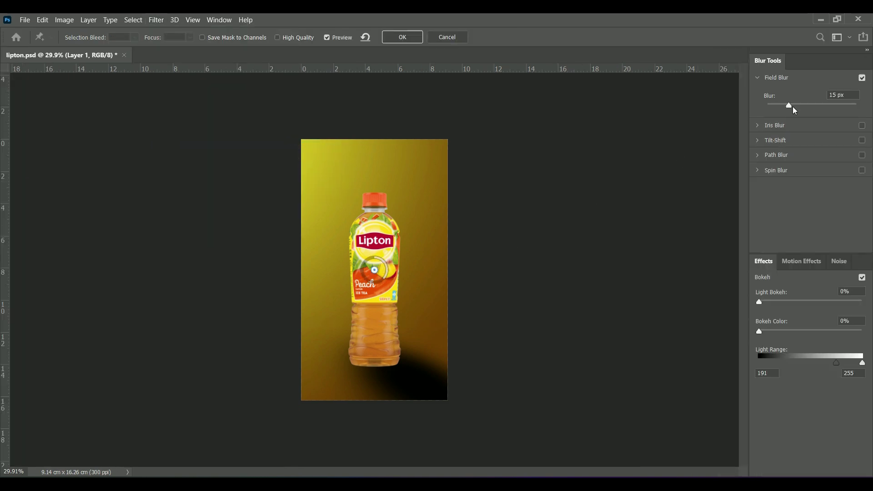
mouse_move(789, 105)
mouse_down()
mouse_move(778, 105)
mouse_move(808, 106)
mouse_up()
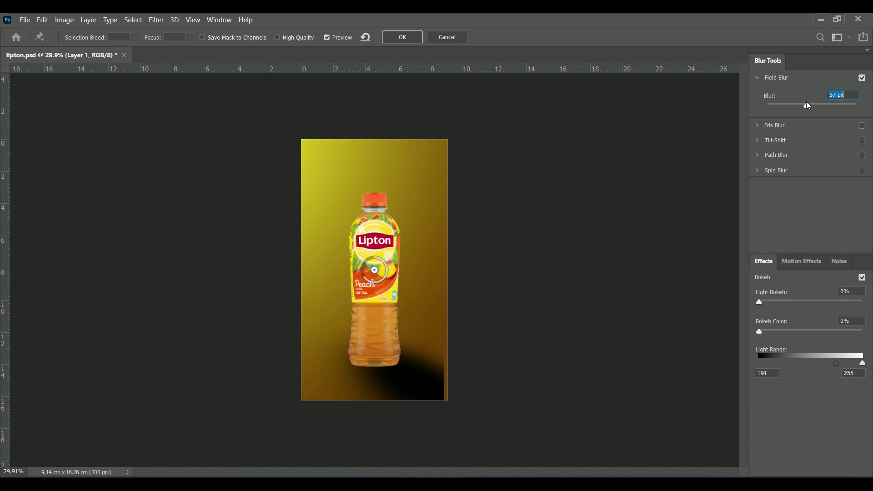
click(400, 37)
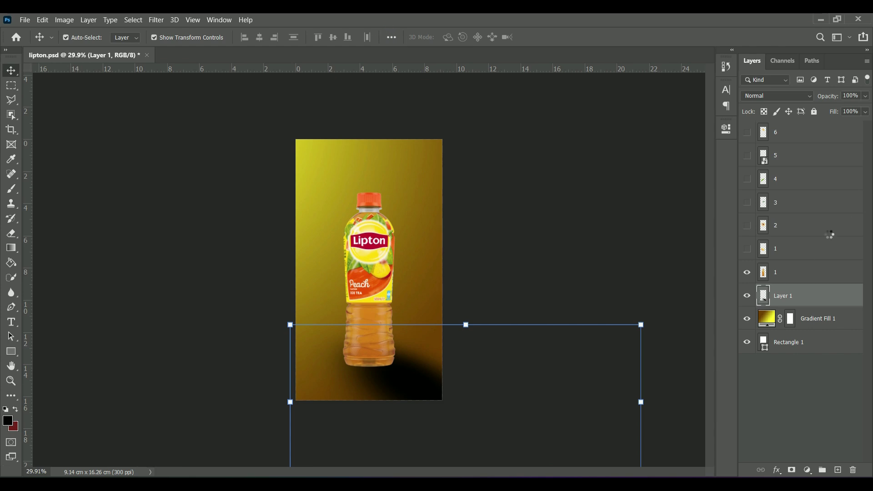
Set the shadow layer to Soft Light blending and skew its left edge slightly
click(776, 96)
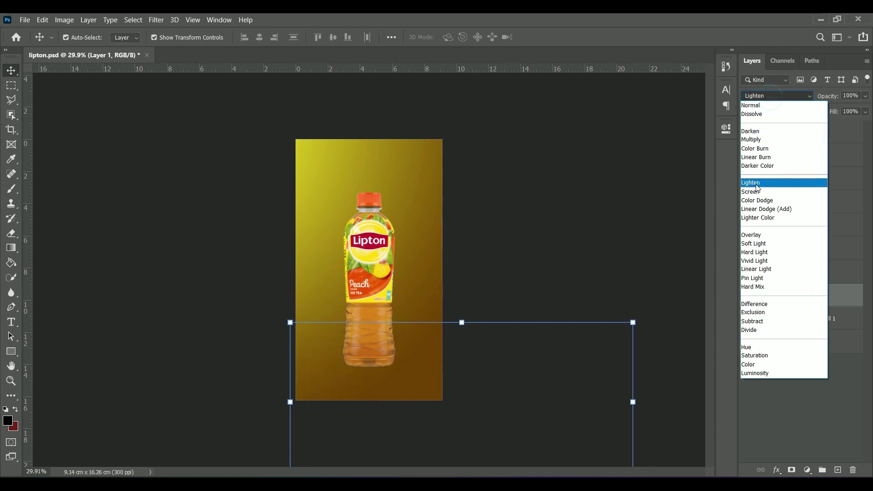
click(755, 246)
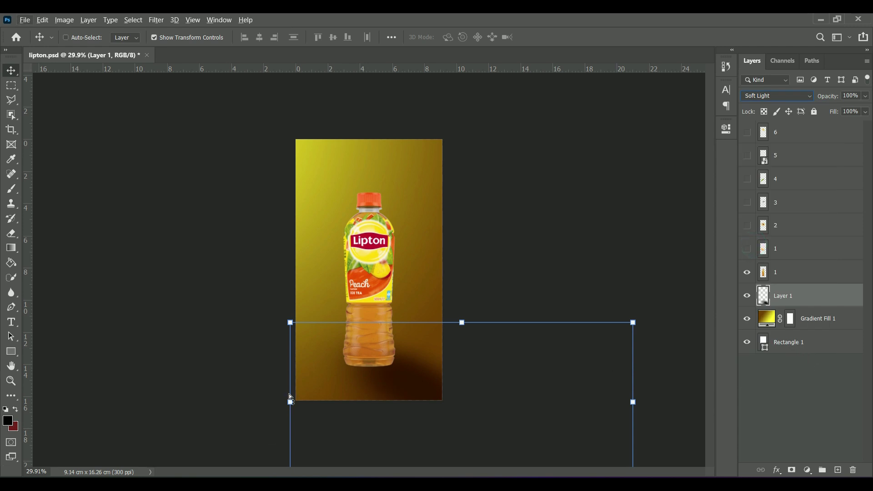
drag(290, 323, 283, 331)
click(564, 38)
Paint a dark contact shadow under the bottle base on a new layer with a smaller brush
click(837, 470)
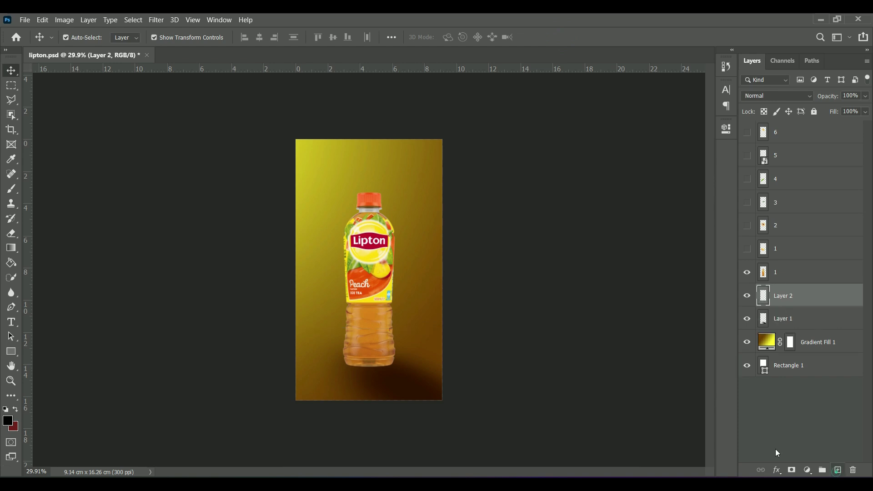
click(11, 189)
drag(361, 361, 355, 359)
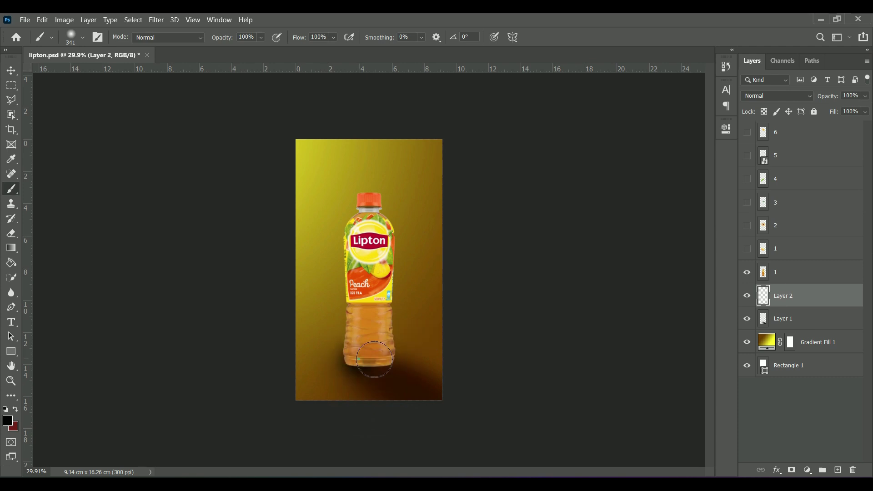
scroll(368, 360, up, 3)
scroll(368, 360, up, 2)
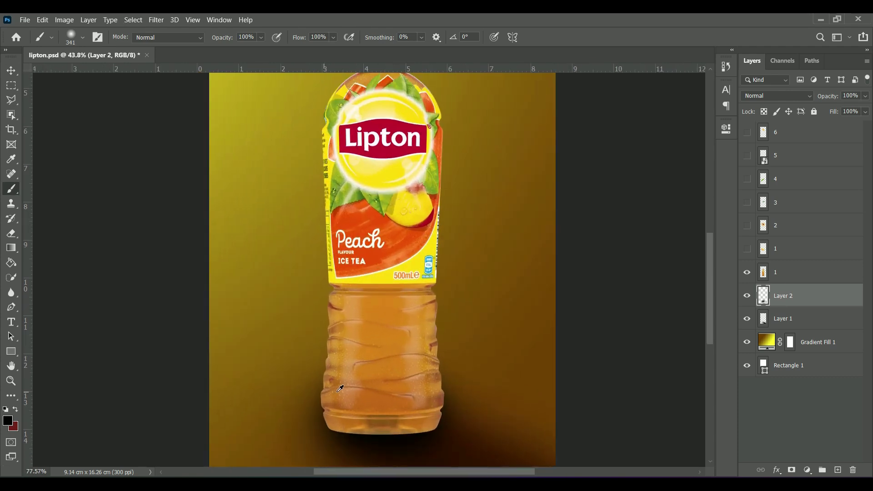
scroll(336, 385, down, 2)
scroll(332, 389, up, 2)
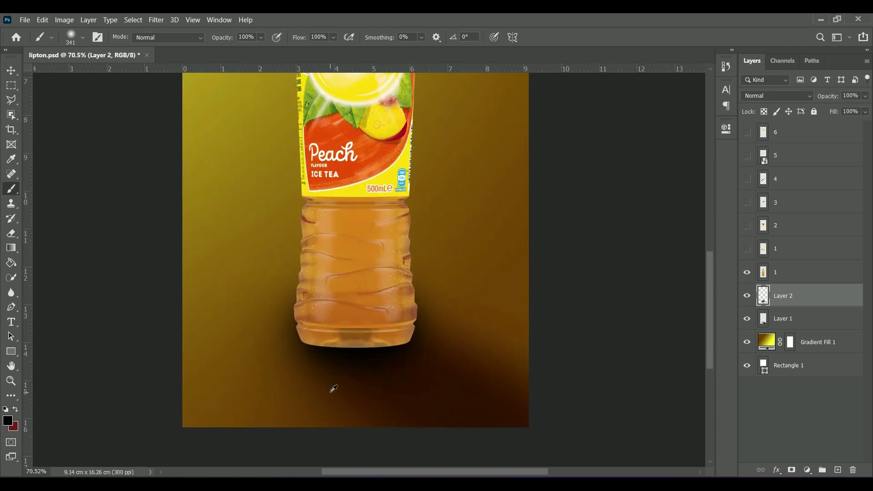
Erase excess shadow beside and on the bottle with a large soft eraser
click(12, 233)
right_click(257, 304)
drag(280, 236, 254, 303)
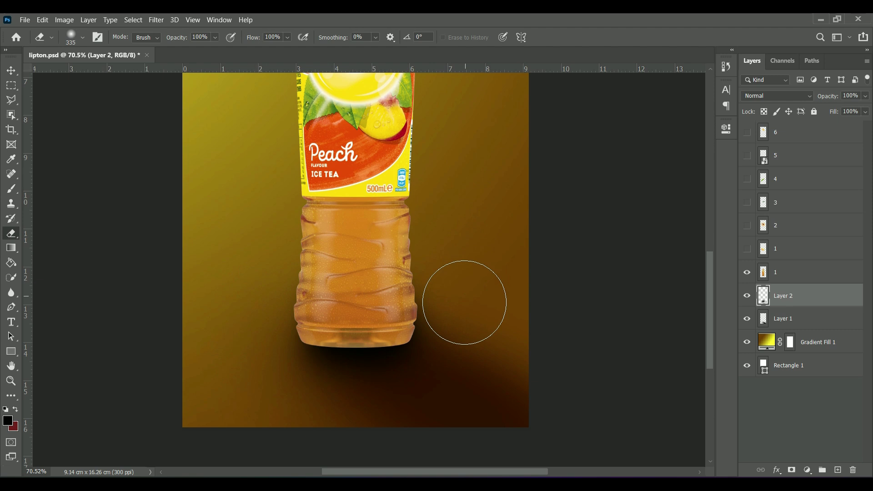
click(444, 285)
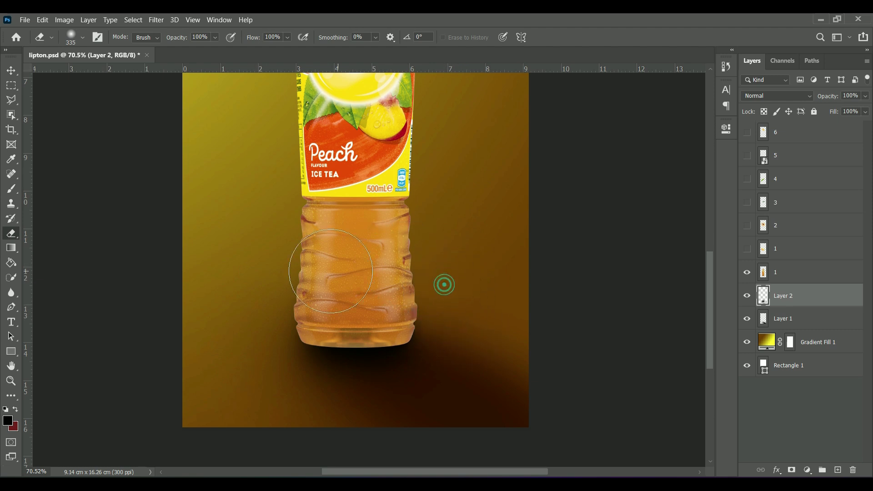
click(261, 311)
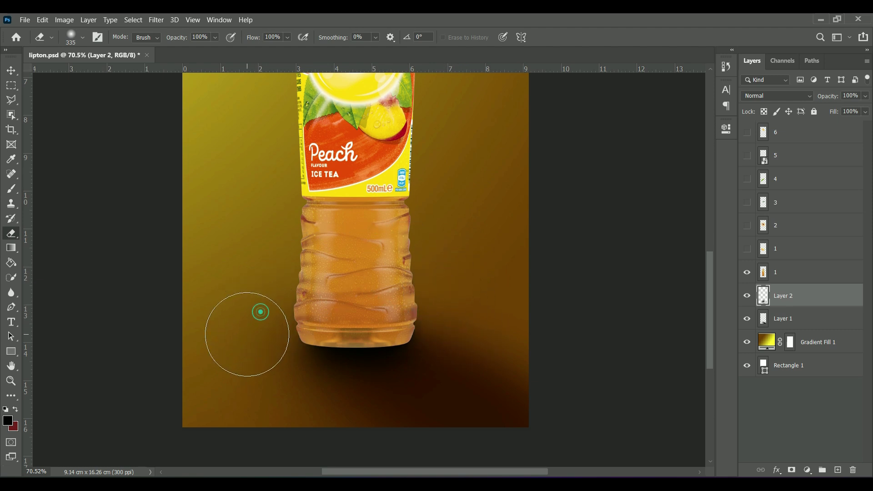
Widen the contact shadow and stretch it toward the lower right
click(12, 70)
drag(255, 331, 250, 330)
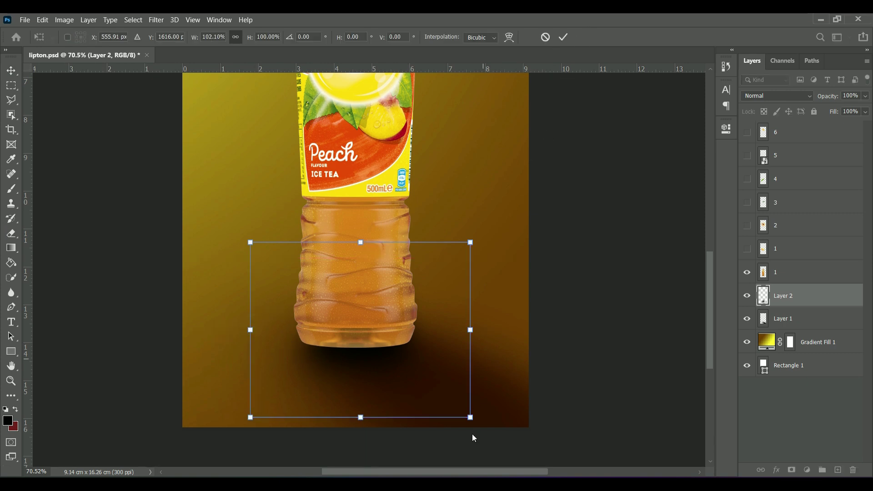
drag(471, 418, 544, 467)
drag(541, 467, 541, 433)
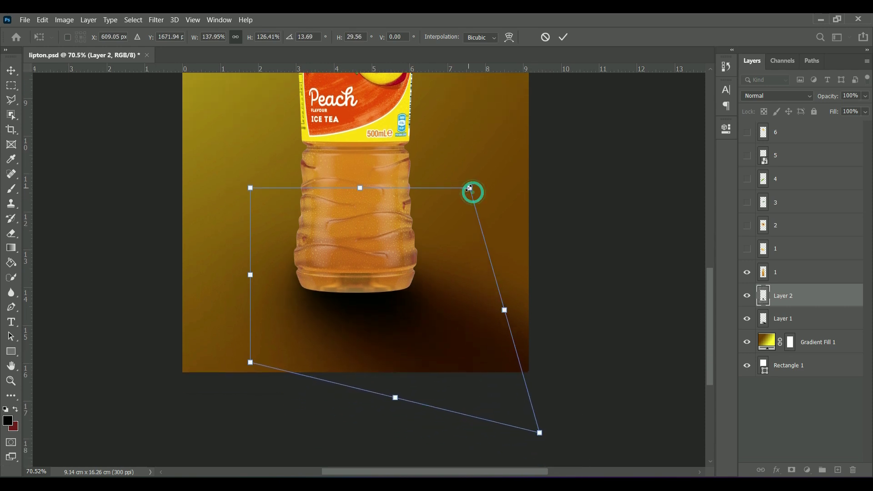
click(564, 37)
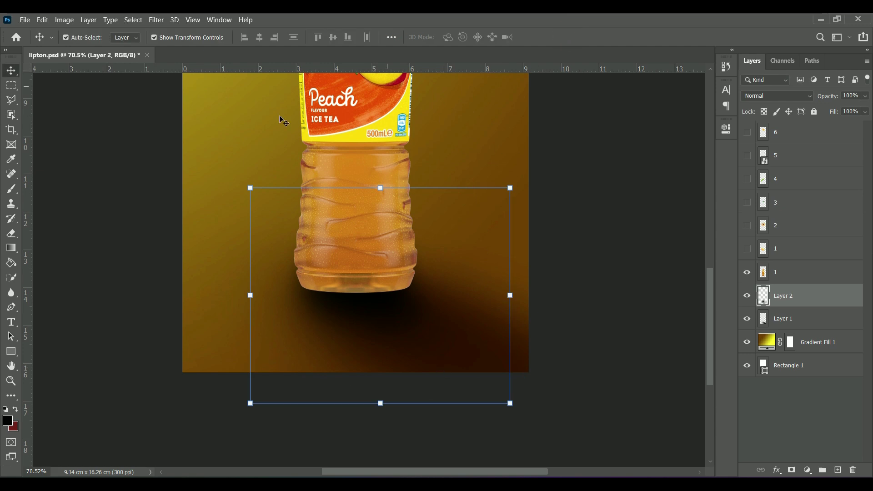
Set shadow Layer 1 to 80% opacity and add a layer mask to it
click(795, 324)
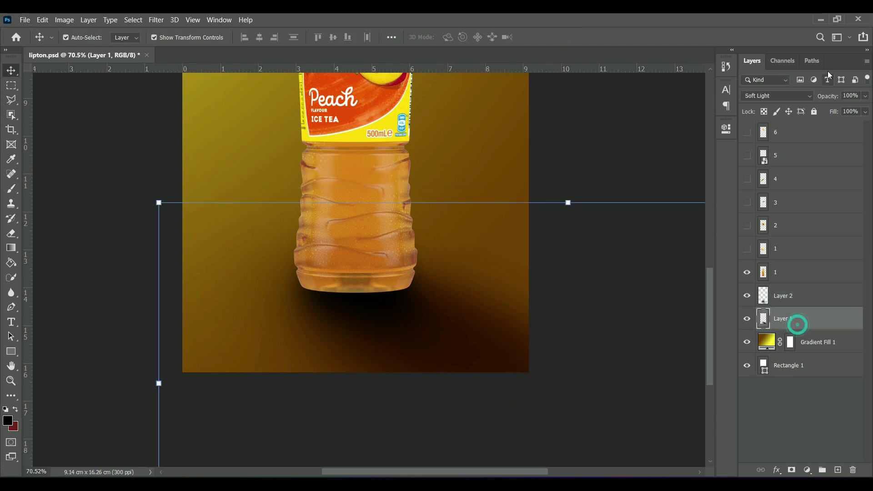
double_click(850, 96)
text(80)
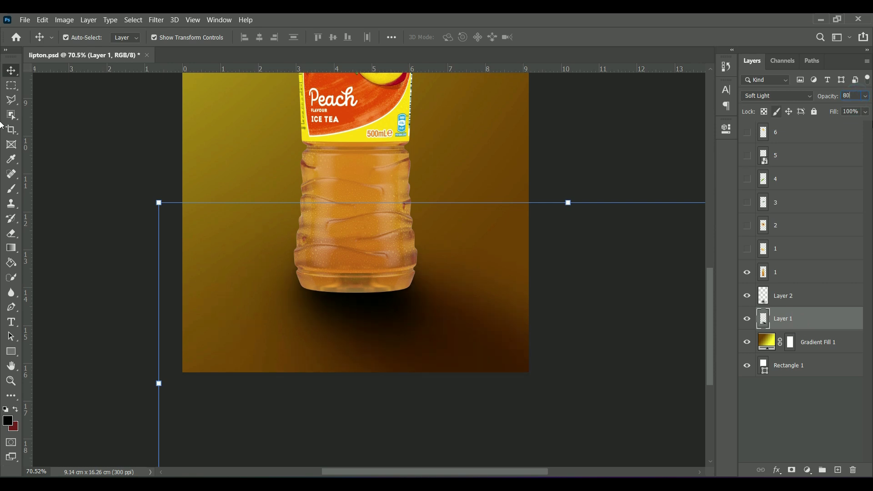
click(478, 365)
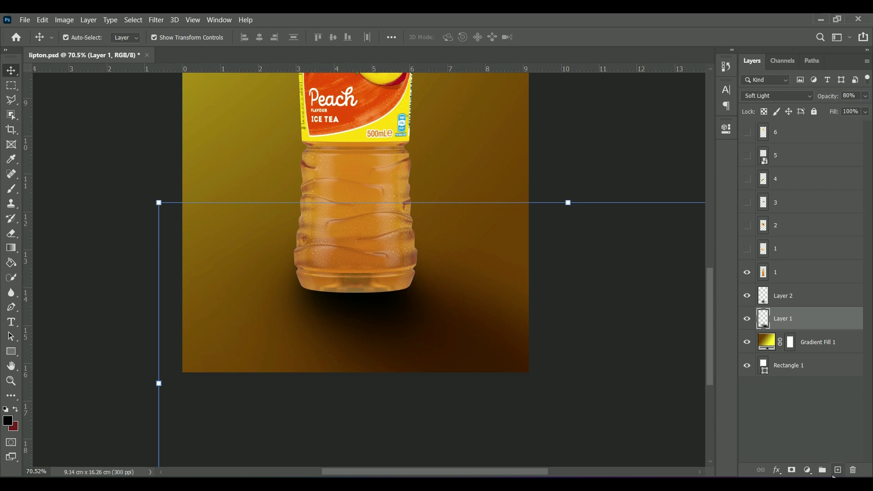
click(793, 470)
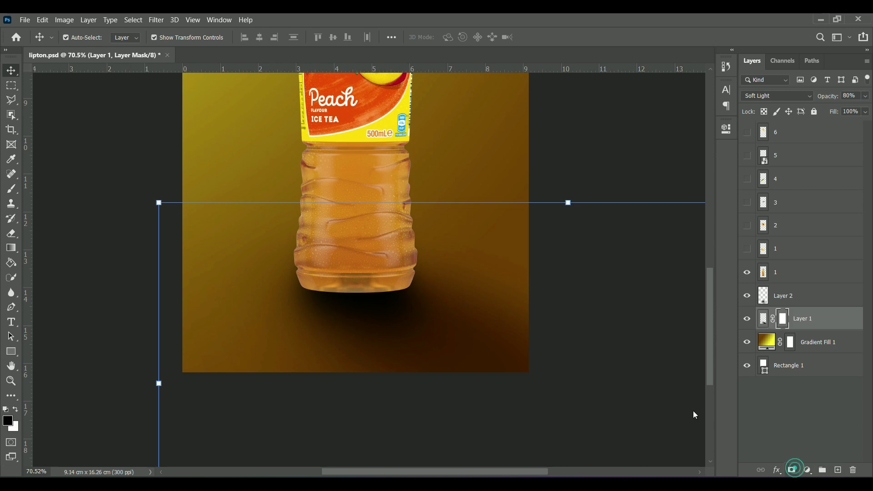
click(11, 248)
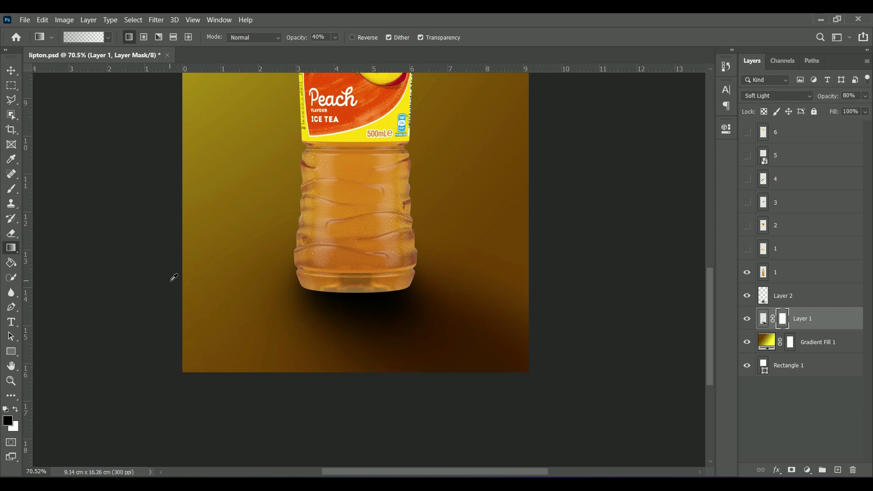
scroll(173, 278, down, 2)
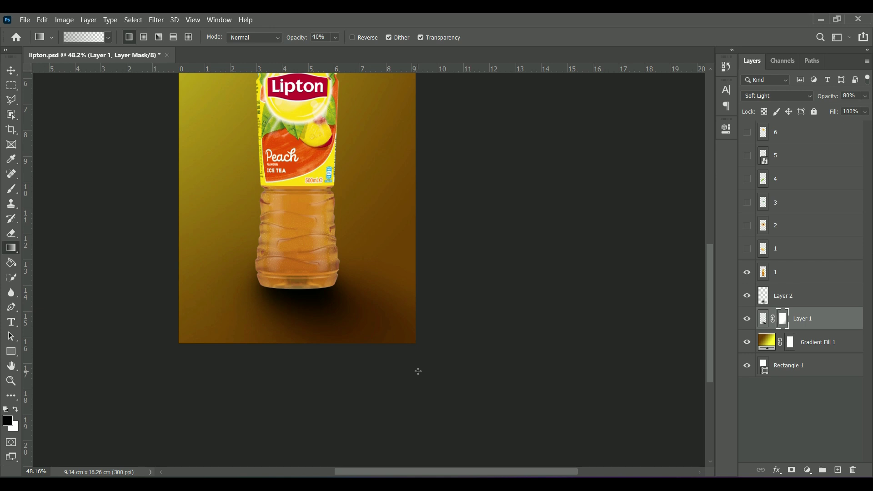
Set contact-shadow Layer 2 to 70% opacity, then select the bottle layer
click(774, 292)
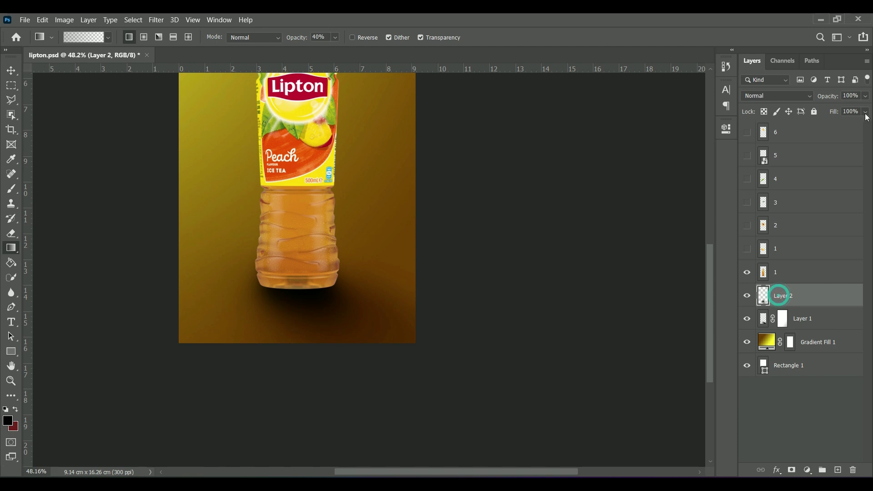
text(70)
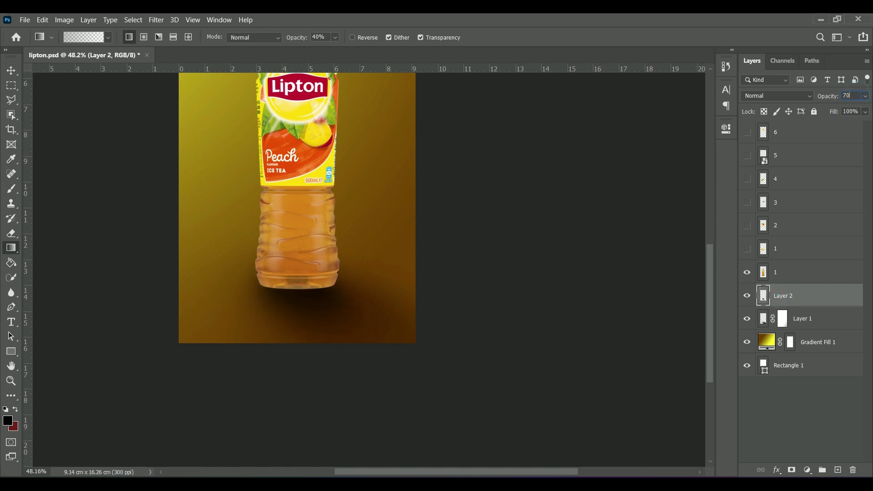
key(Return)
key(v)
key(ctrl+t)
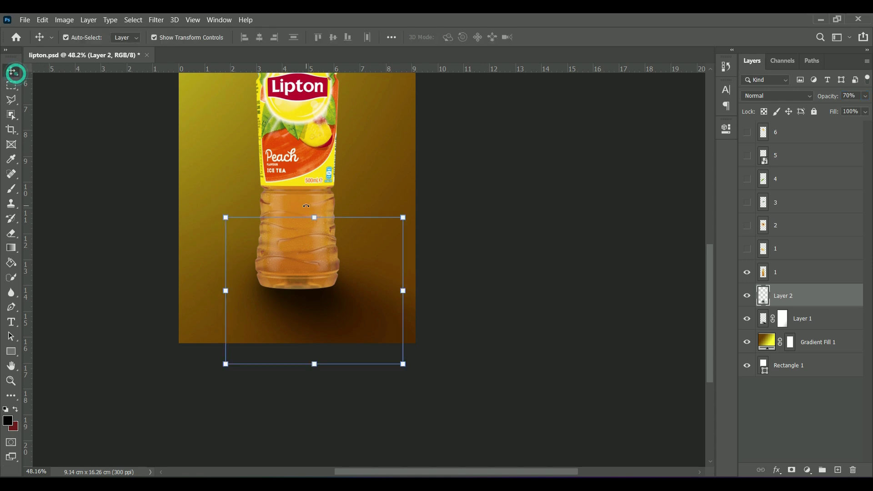
click(545, 37)
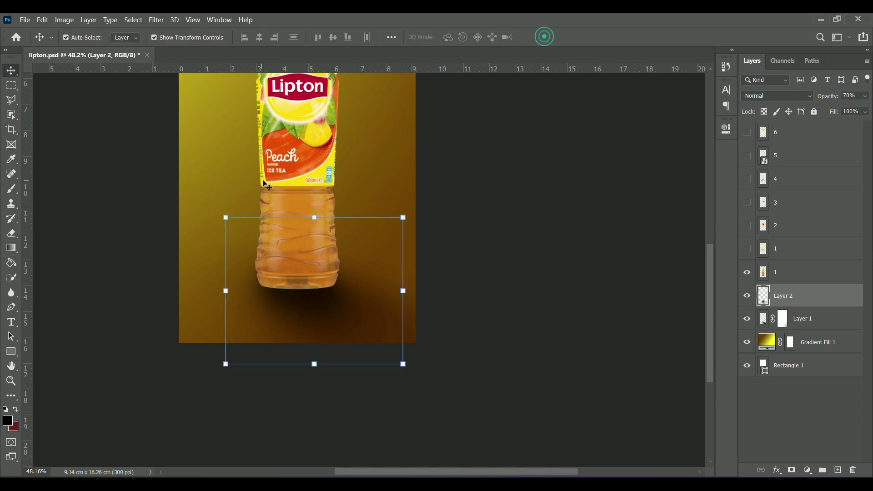
click(315, 150)
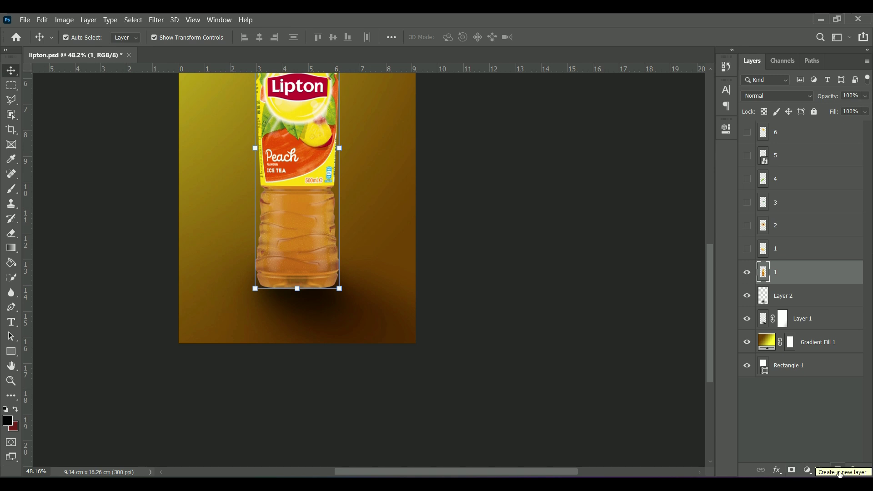
Add a new layer clipped to the bottle and drag dark gradients up its lower half
click(839, 472)
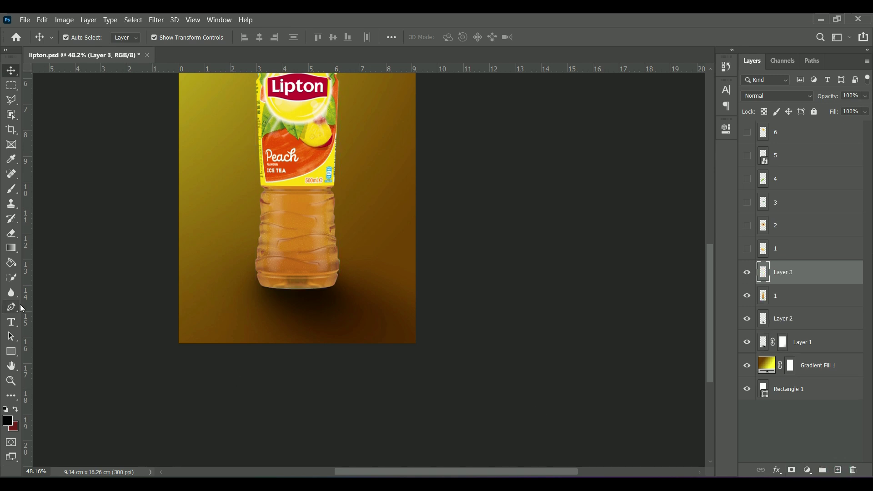
click(11, 248)
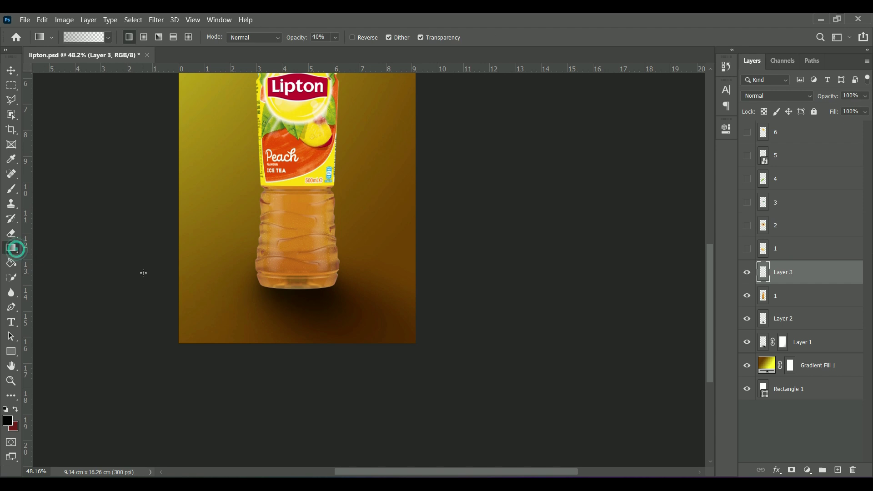
right_click(786, 280)
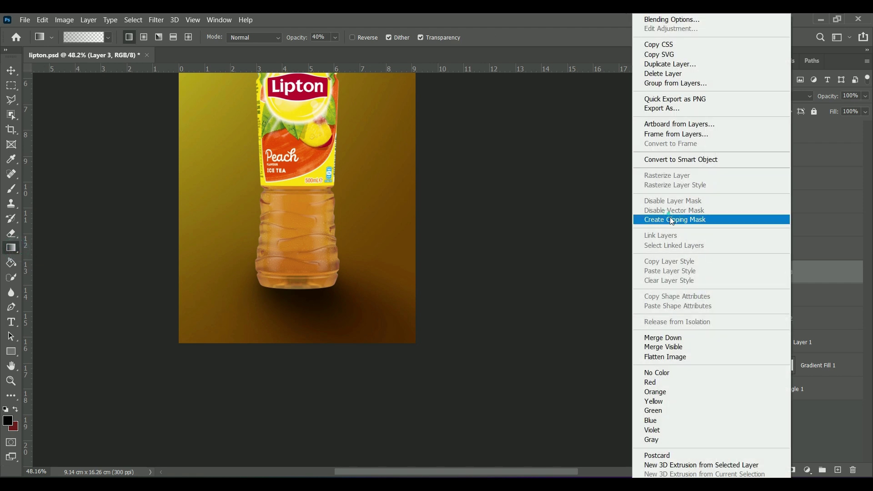
click(669, 218)
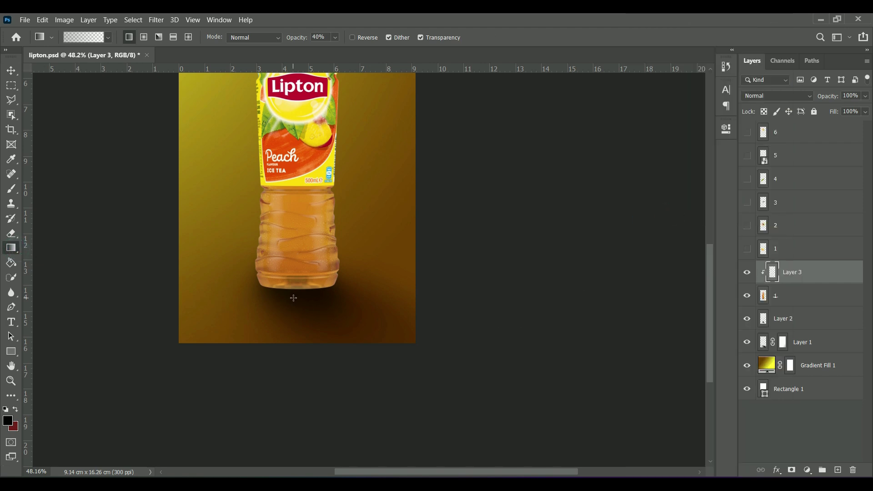
drag(293, 299, 292, 209)
drag(295, 305, 296, 208)
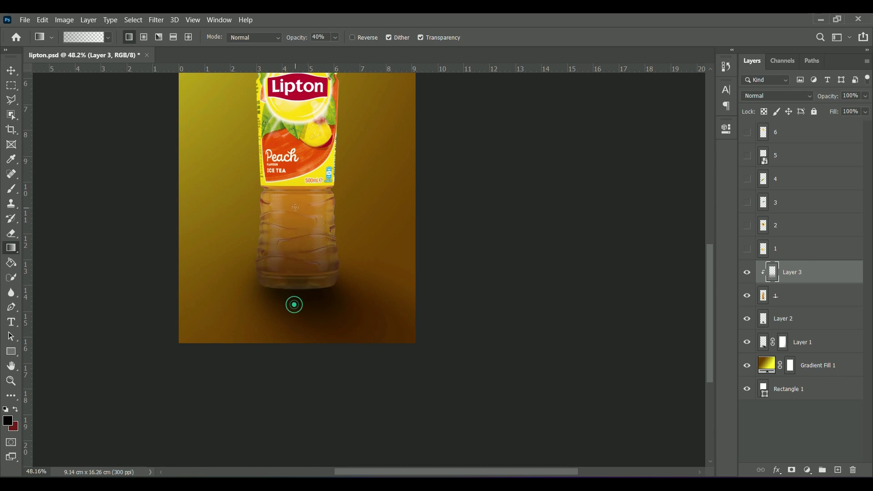
drag(297, 296, 296, 270)
Squash the gradient vertically with a transform and apply it
key(v)
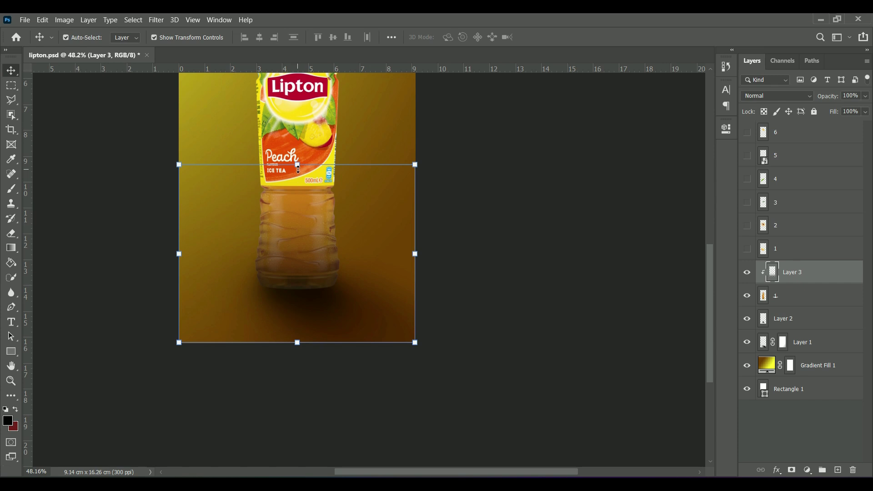
drag(297, 165, 297, 213)
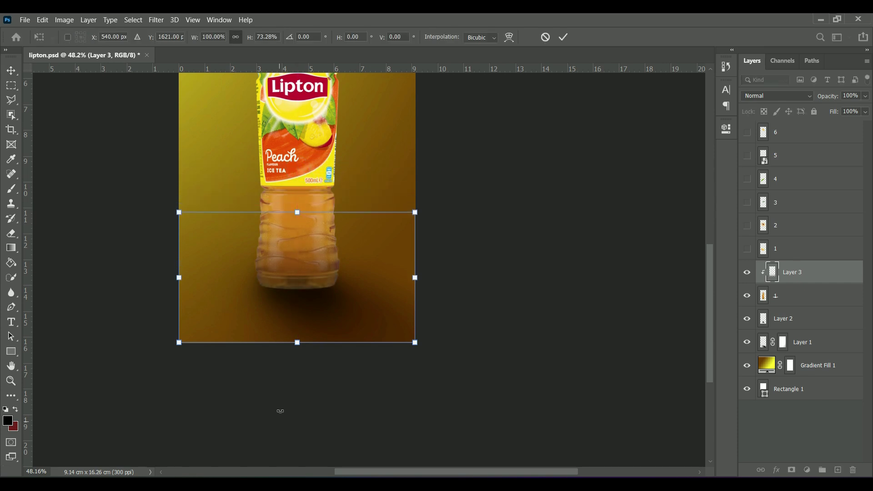
drag(298, 344, 297, 317)
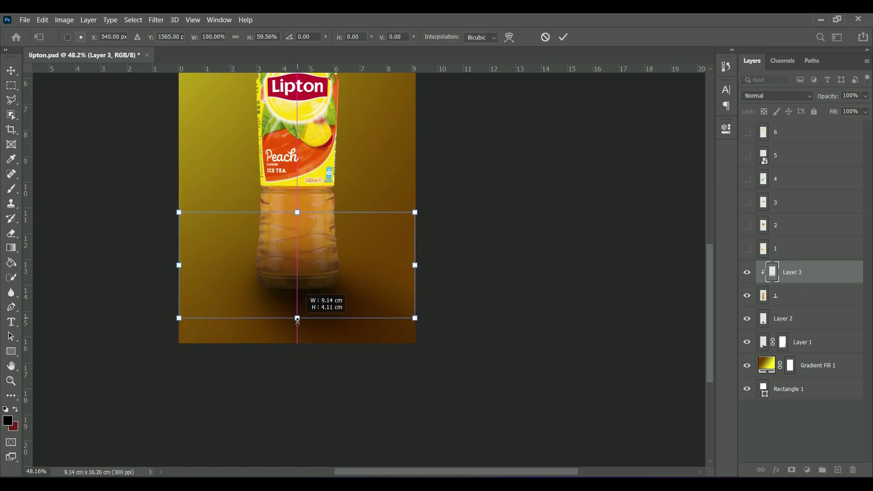
drag(297, 212, 297, 223)
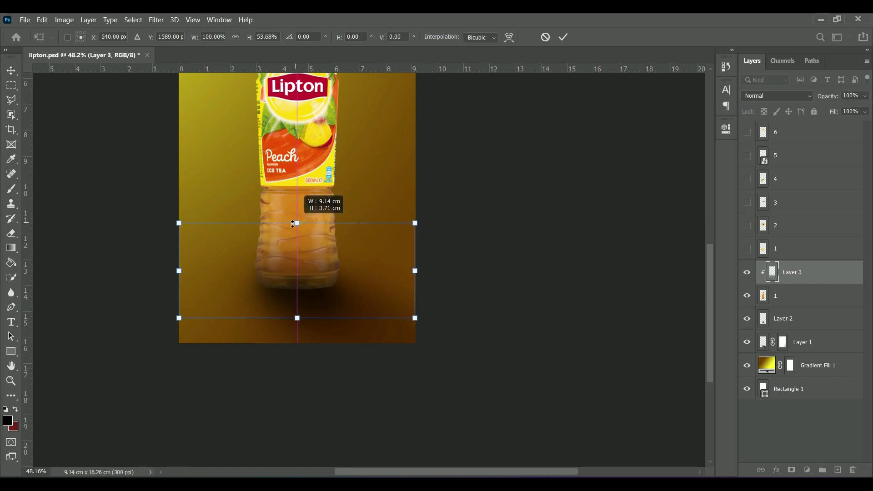
drag(295, 323, 295, 319)
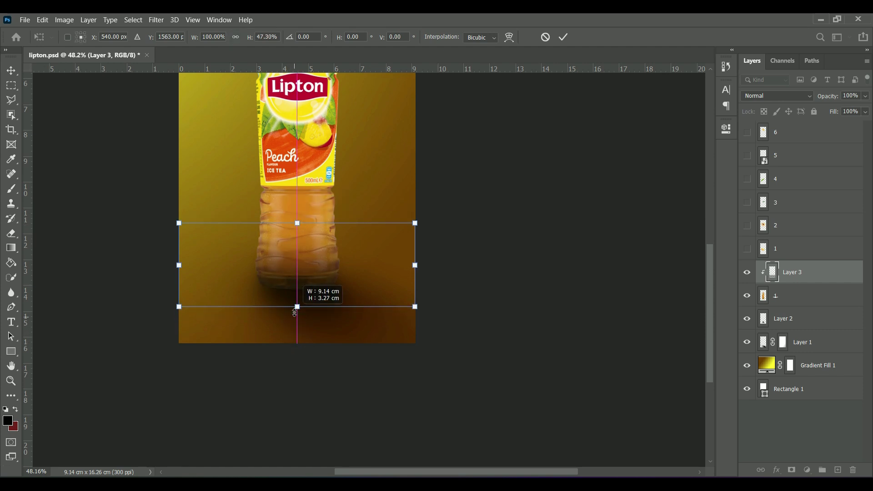
key(shift)
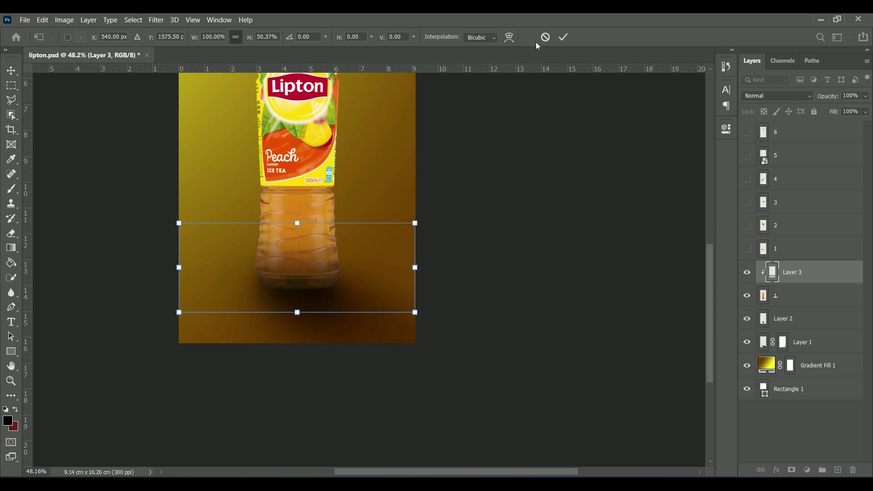
click(563, 37)
Set the gradient layer to Overlay, drop Layer 2 to 60%, and add Layer 4 above
click(766, 96)
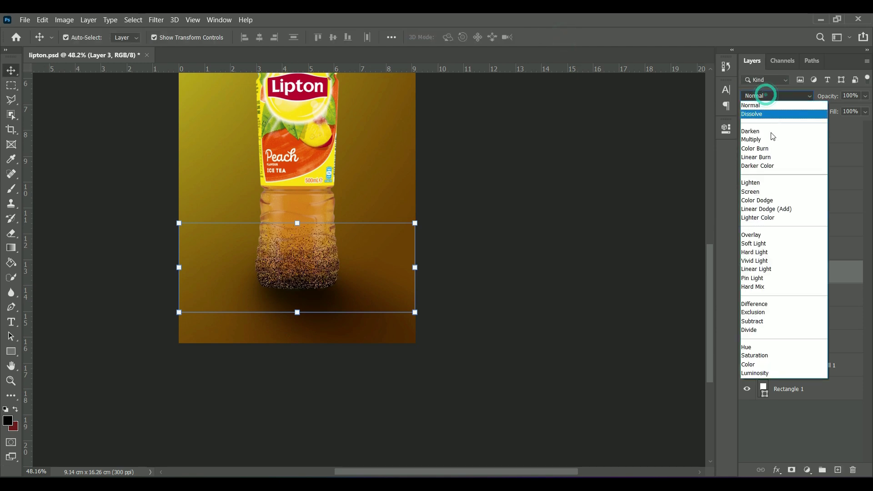
click(743, 235)
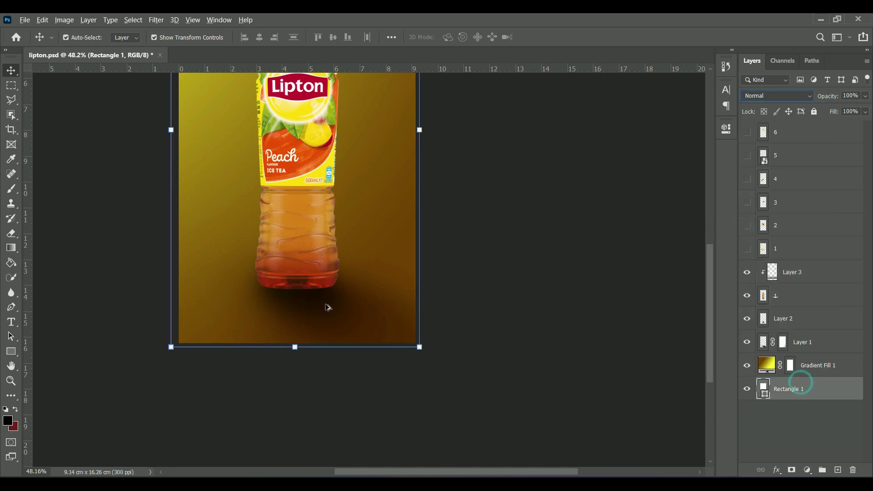
click(809, 326)
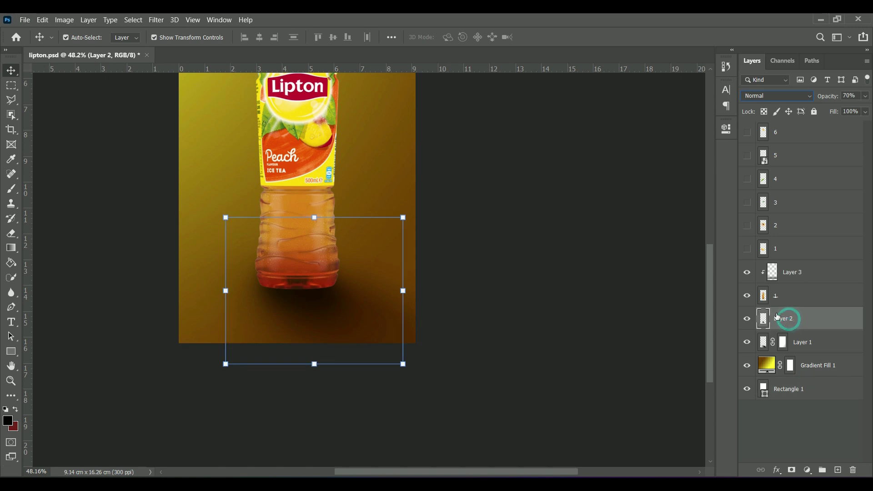
click(748, 319)
text(60)
click(790, 274)
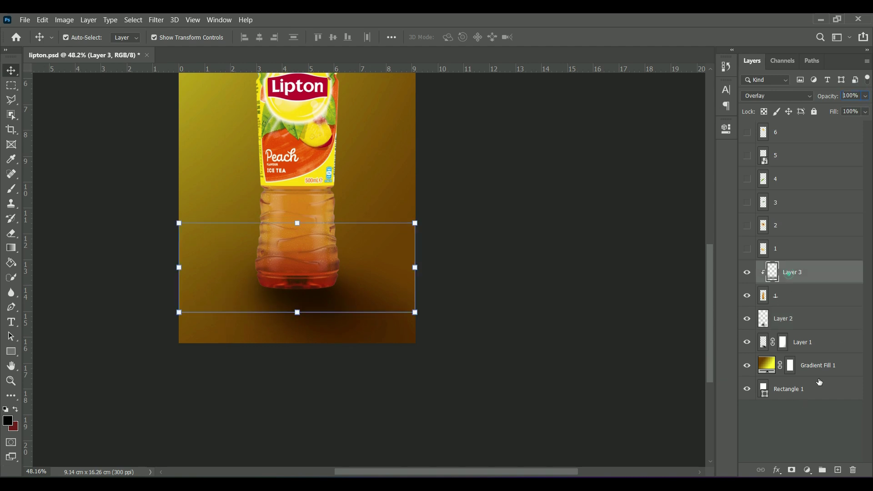
click(838, 470)
Zoom in and try dark brush strokes at the bottle's base, undoing them
scroll(238, 240, up, 3)
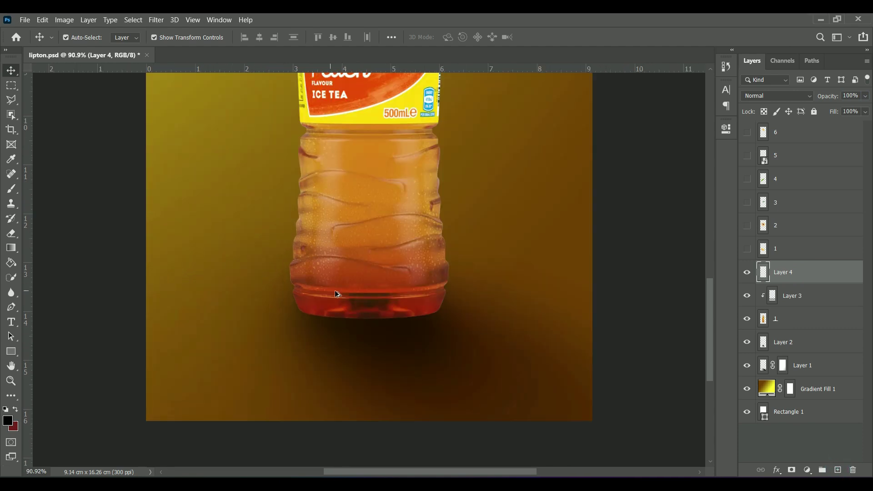
scroll(335, 293, up, 4)
click(12, 188)
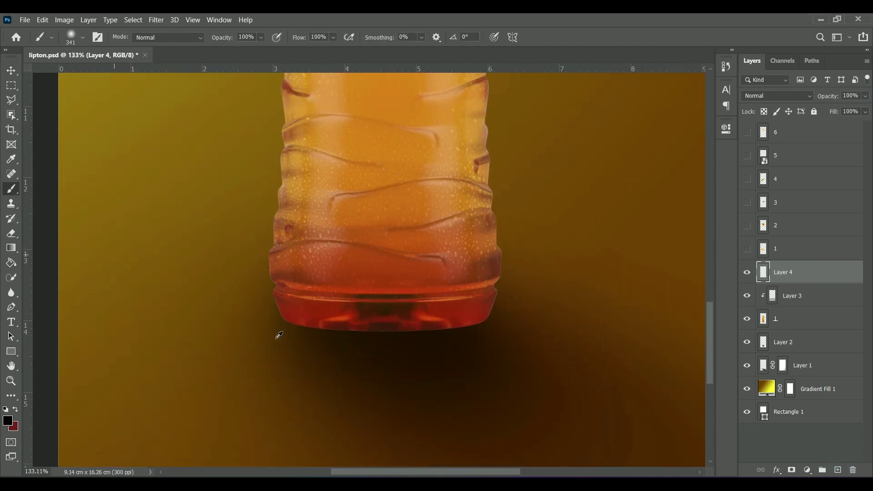
scroll(393, 334, up, 3)
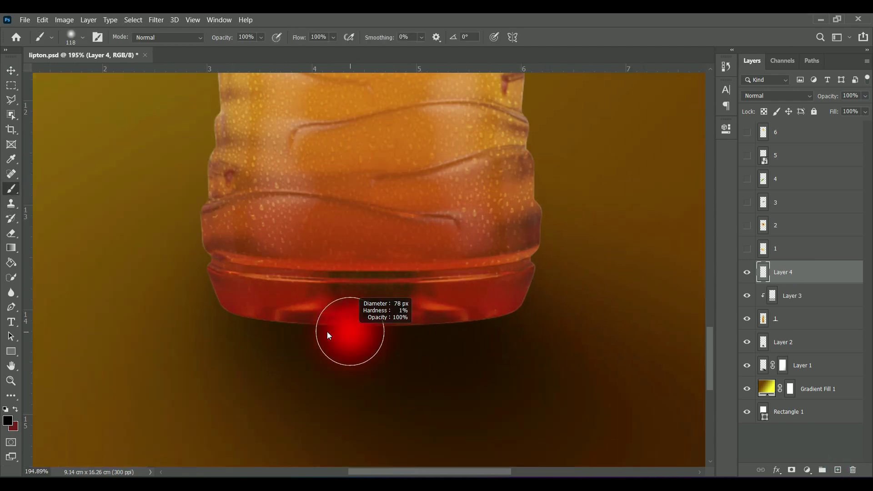
click(233, 311)
drag(233, 312, 539, 293)
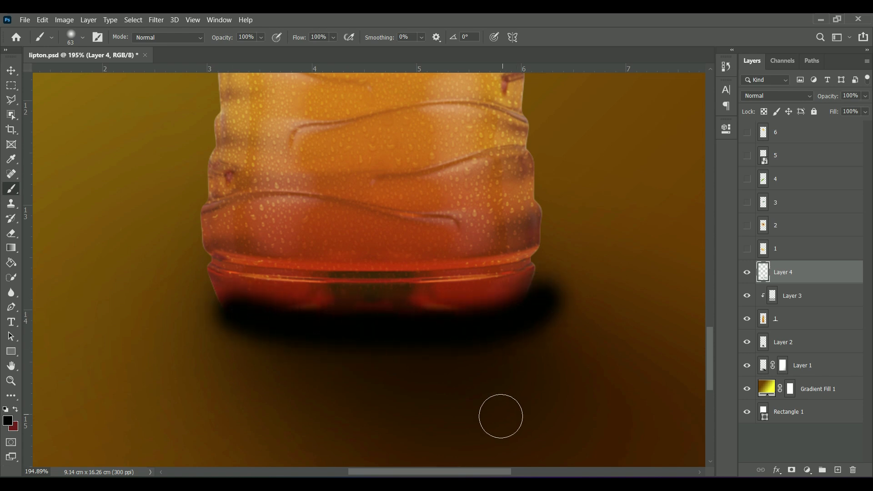
key(ctrl+z)
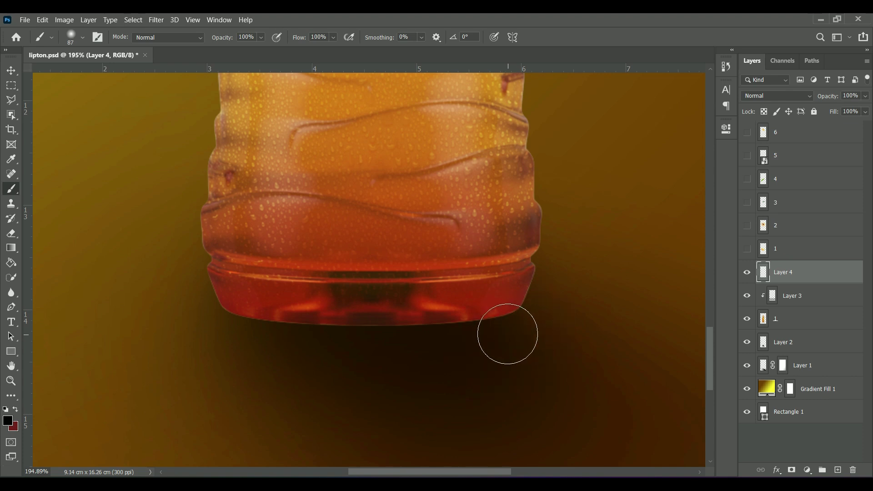
click(510, 334)
key(ctrl+z)
Clip Layer 4 to the gradient layer, paint the base with a 120 px brush, and zoom out
right_click(797, 283)
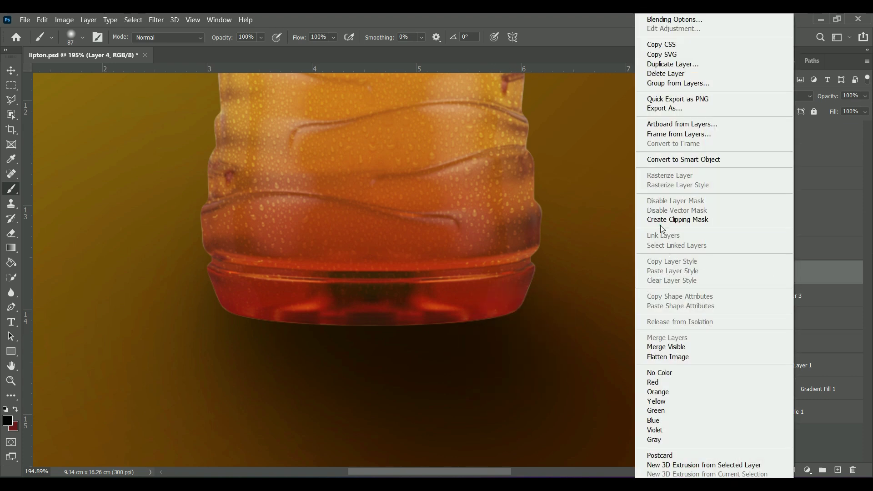
click(664, 220)
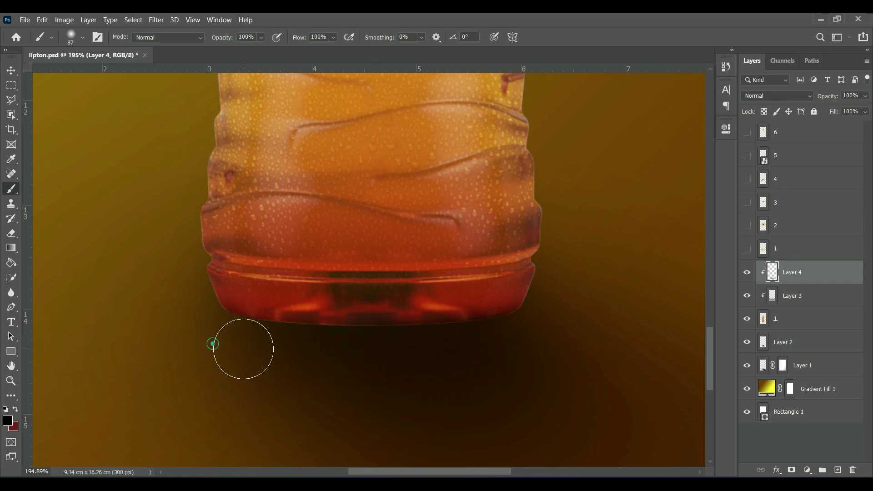
drag(364, 366, 404, 385)
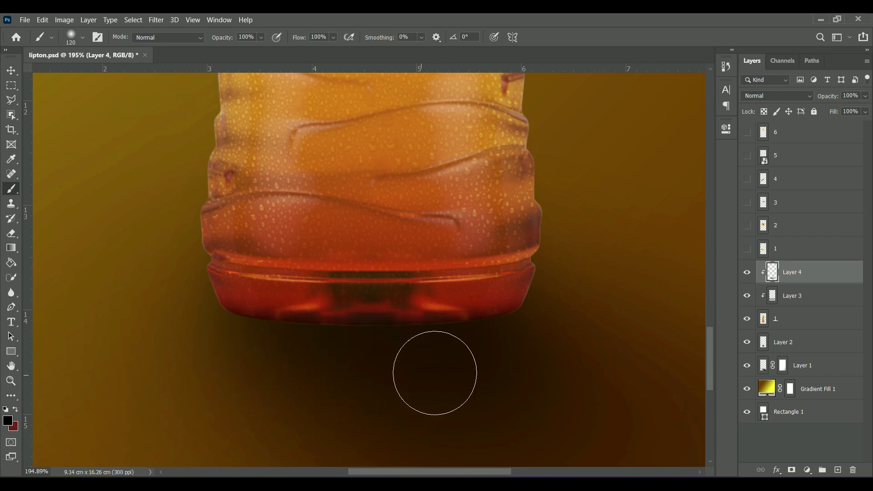
click(573, 298)
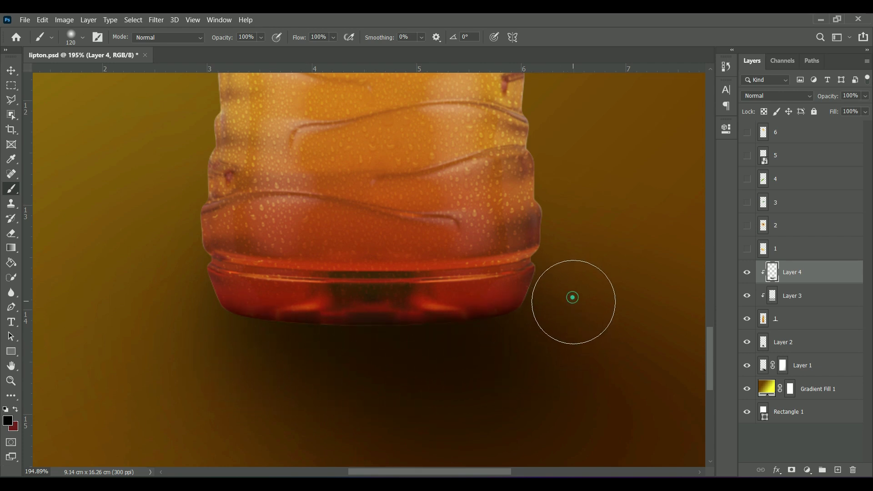
click(179, 326)
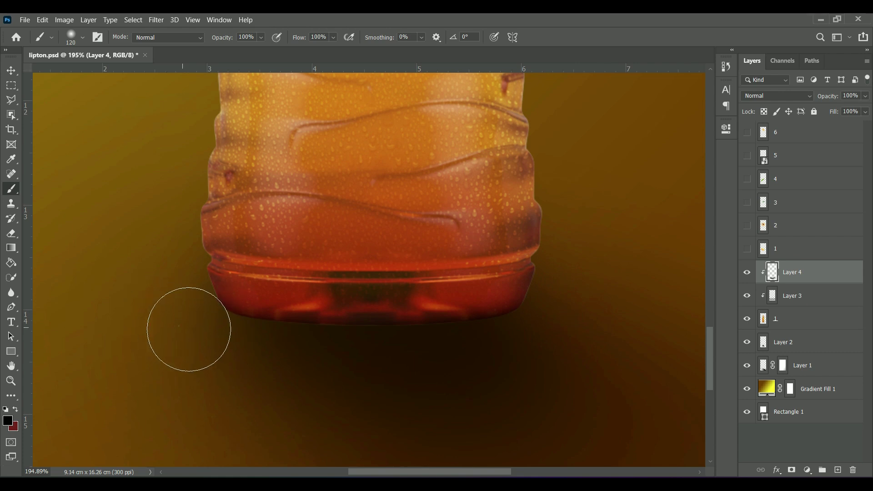
scroll(239, 391, down, 5)
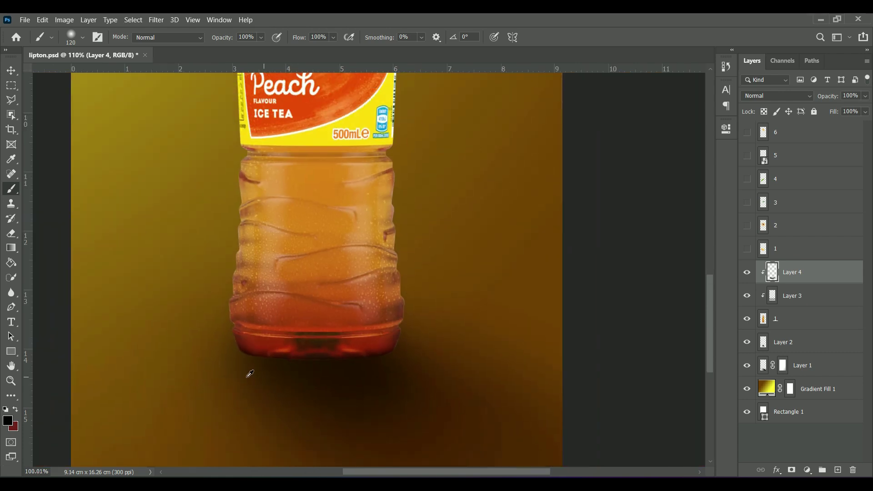
scroll(252, 377, down, 2)
scroll(262, 425, down, 2)
scroll(264, 432, down, 2)
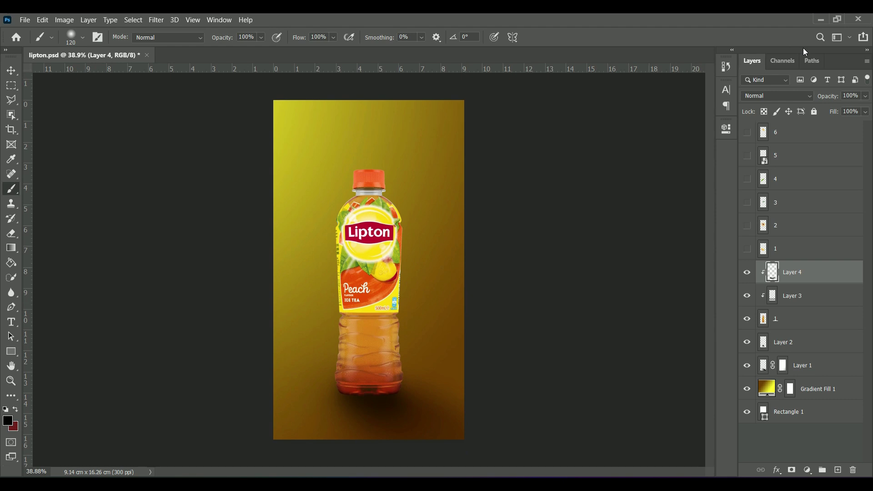
Lower Layer 4's opacity to about 70%, then select the Gradient Fill 1 layer
click(859, 96)
text(80)
key(Down)
key(Down)
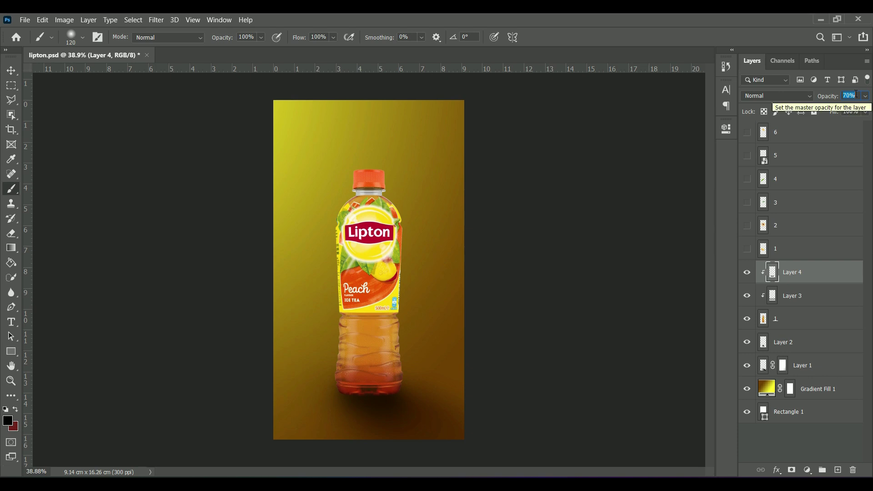
click(780, 414)
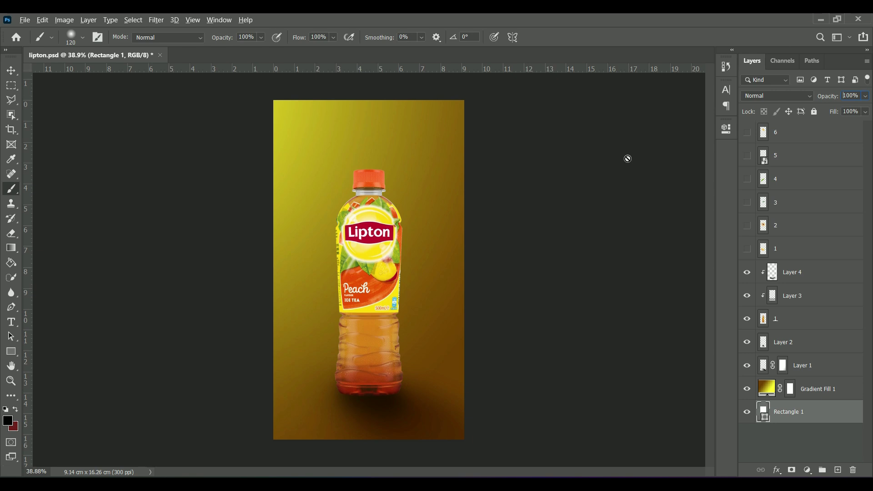
click(12, 70)
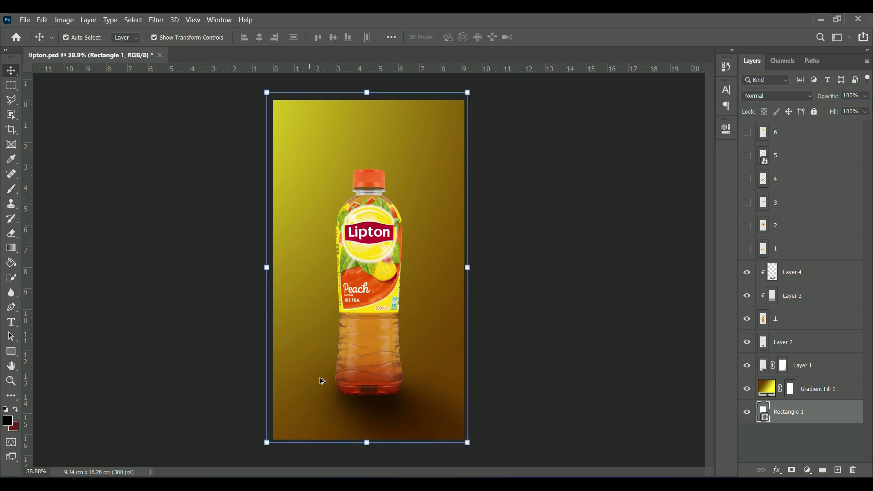
scroll(380, 415, up, 5)
scroll(377, 430, down, 3)
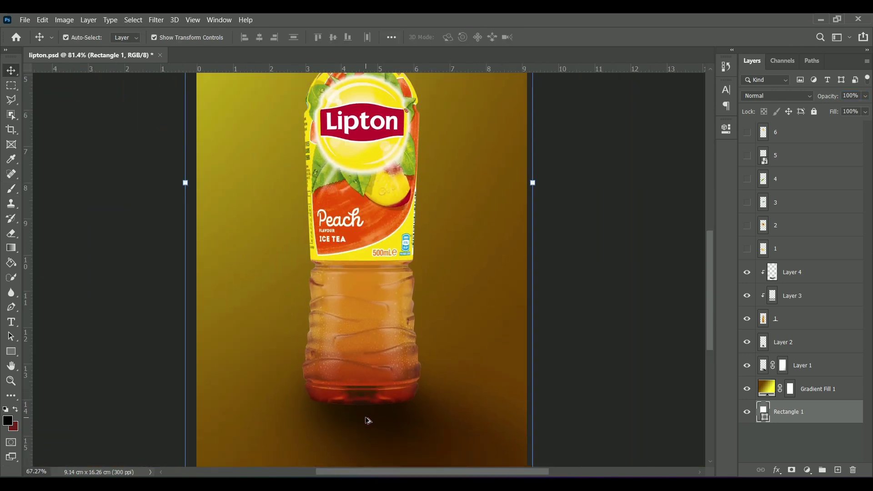
scroll(366, 416, down, 2)
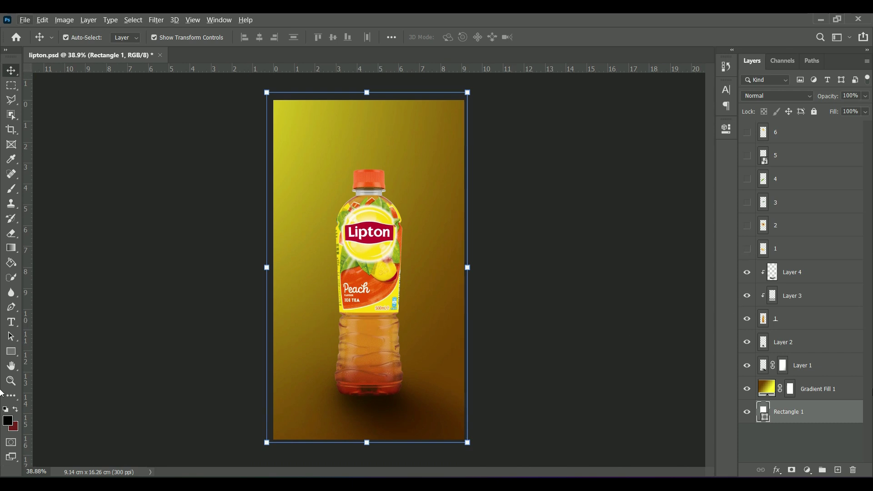
click(821, 389)
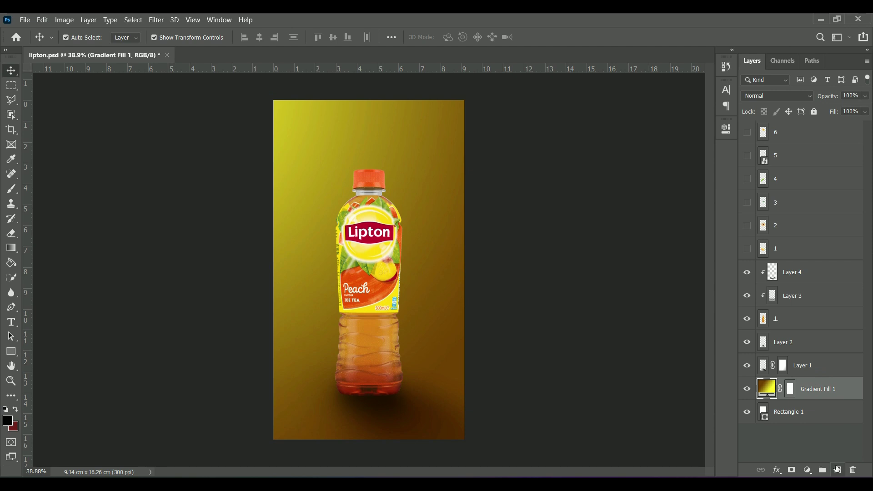
Add a new layer and set the brush foreground colour to pale yellow ffef60
click(839, 471)
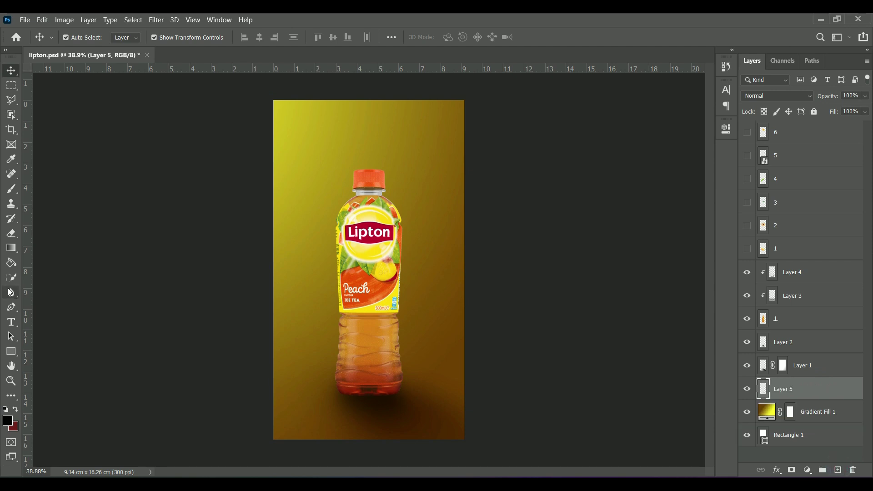
click(12, 189)
alt+click(292, 118)
click(7, 420)
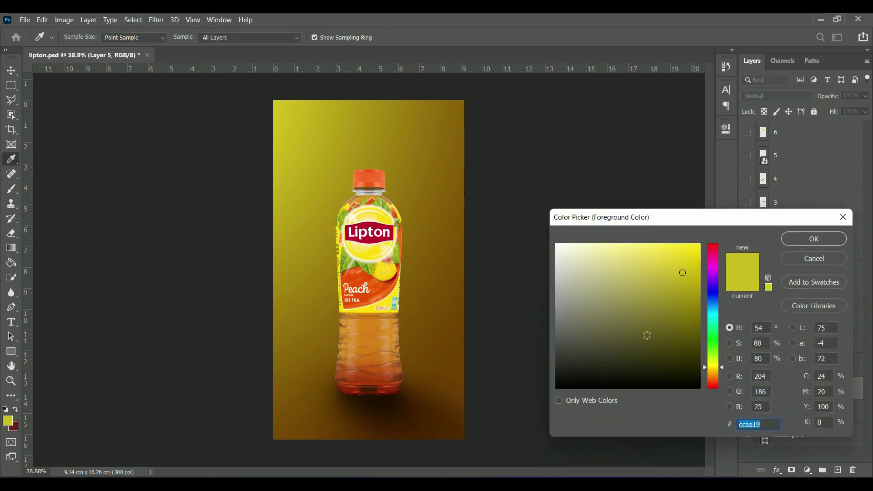
drag(646, 258, 647, 232)
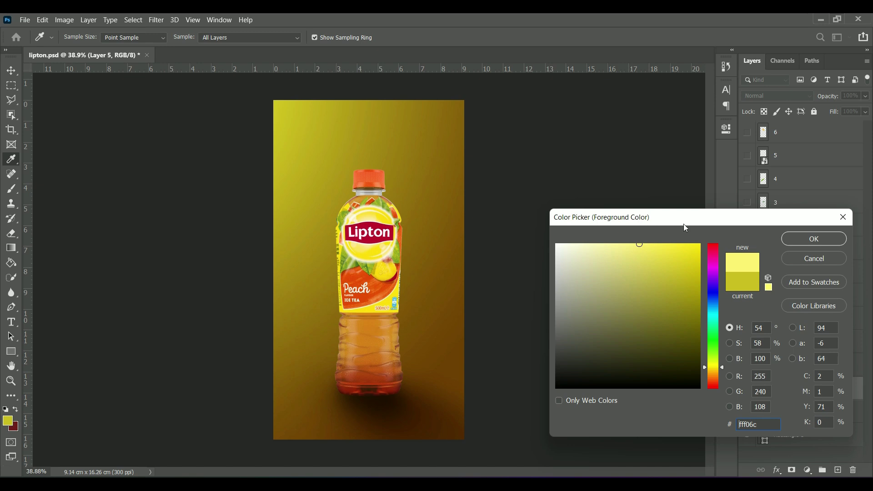
click(835, 241)
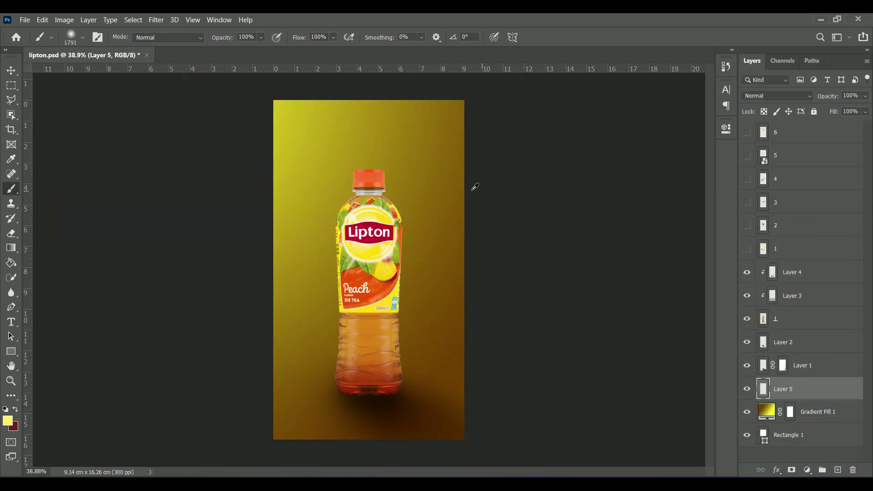
Dab a soft yellow glow at the upper-left and move Layer 5 above Layer 4
click(210, 164)
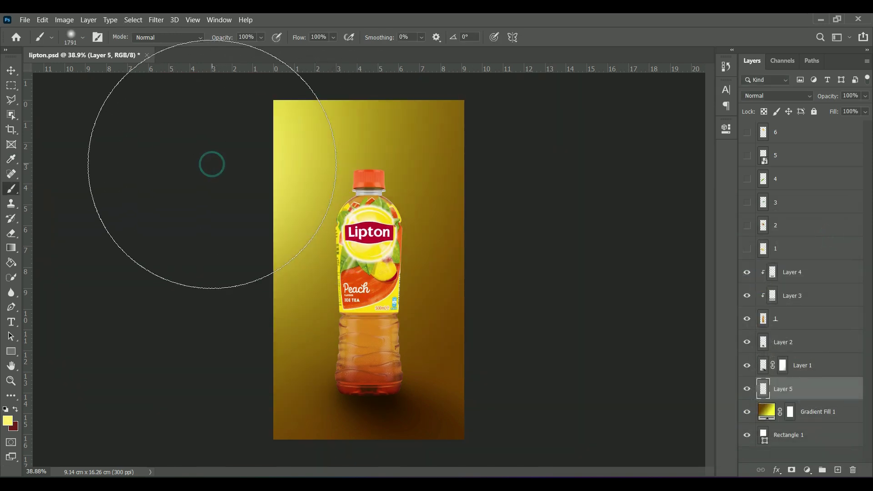
click(212, 164)
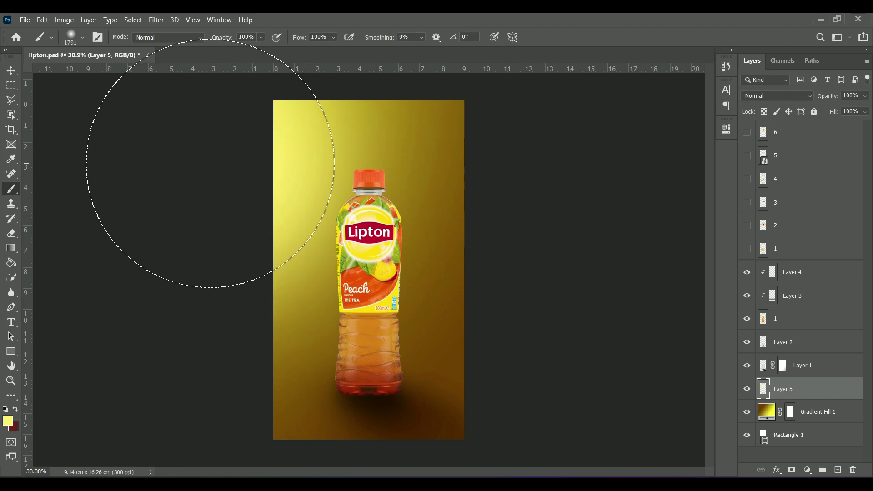
drag(803, 399, 800, 271)
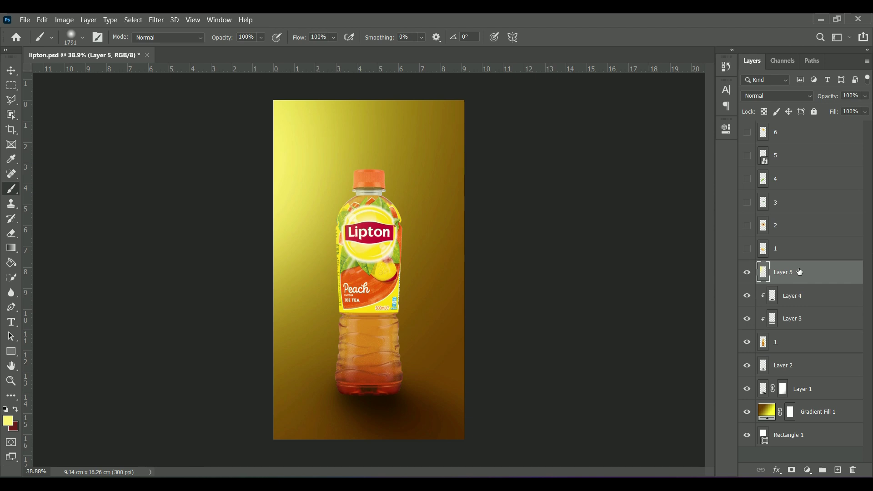
Scale Layer 5's yellow glow down toward the upper-left and commit the transform
click(11, 70)
key(ctrl)
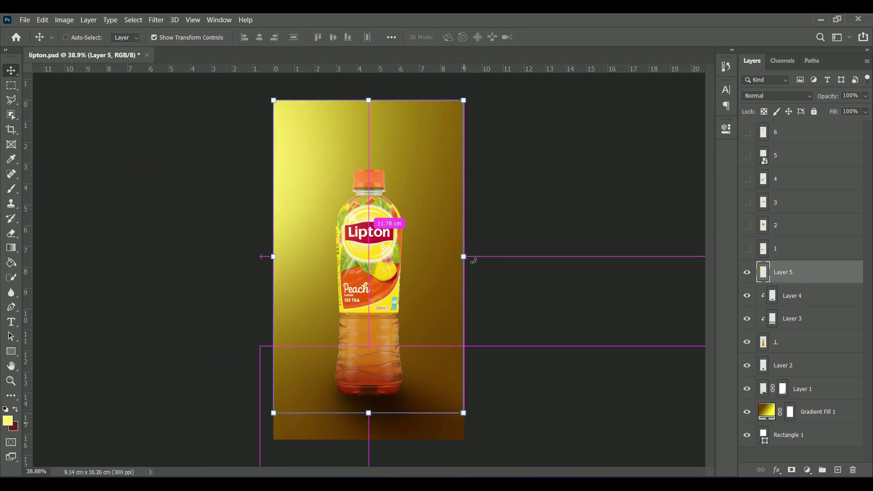
drag(464, 256, 461, 255)
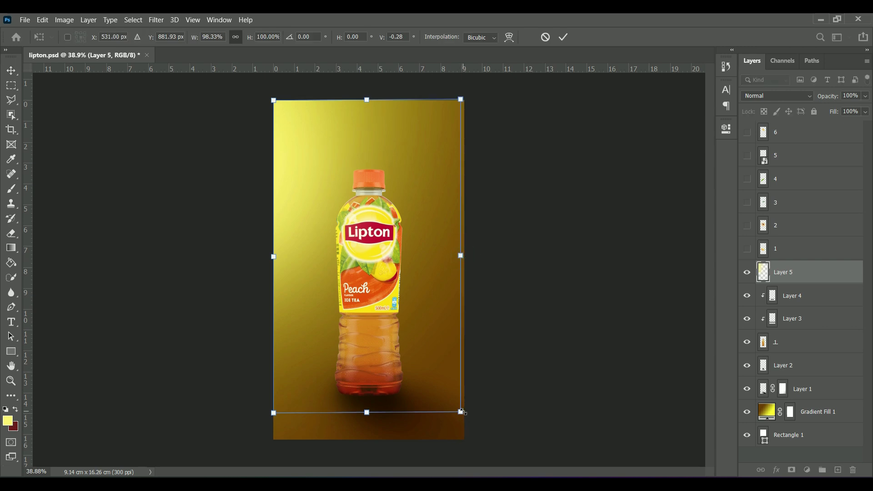
drag(461, 412, 426, 352)
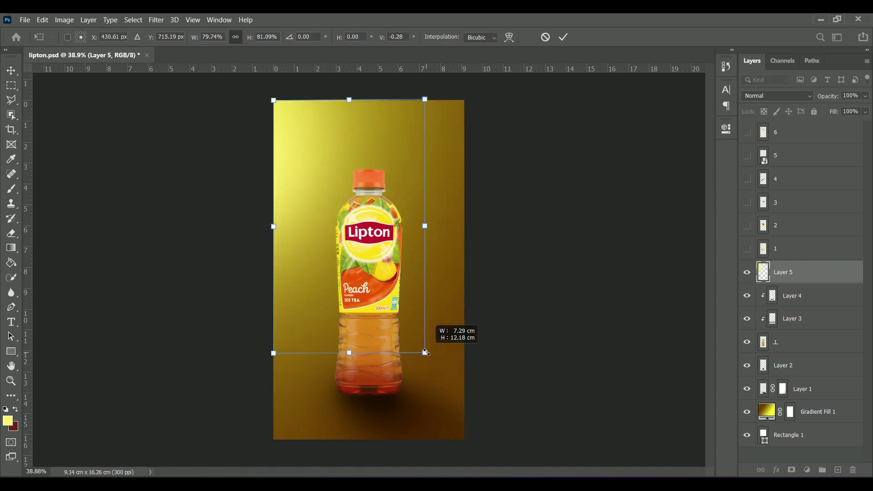
click(562, 38)
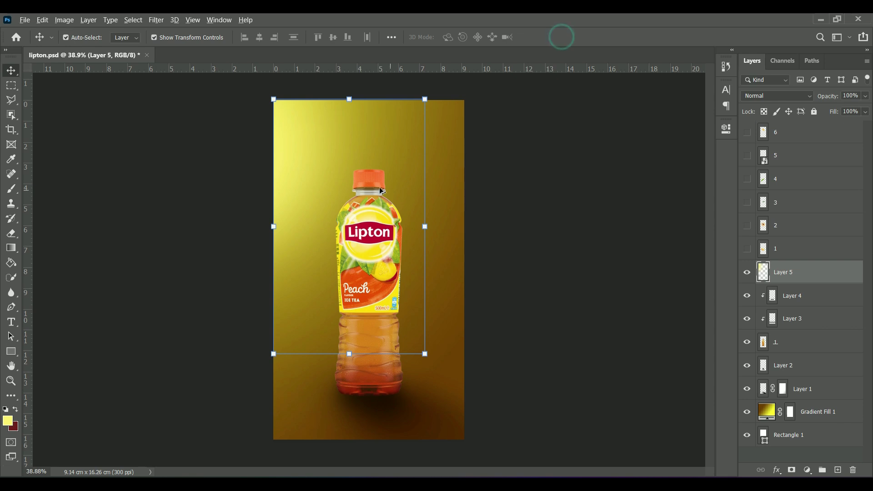
Set Layer 5 to Lighten blend mode and select the Rectangle 1 layer
click(777, 96)
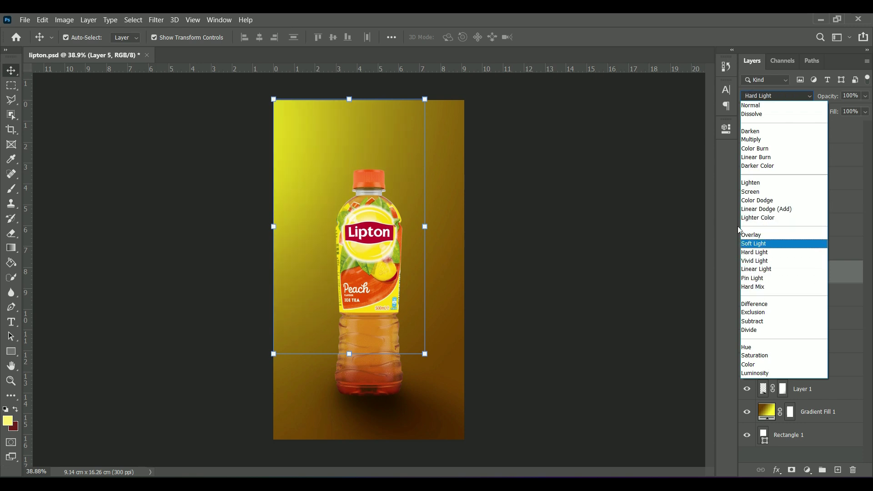
click(751, 183)
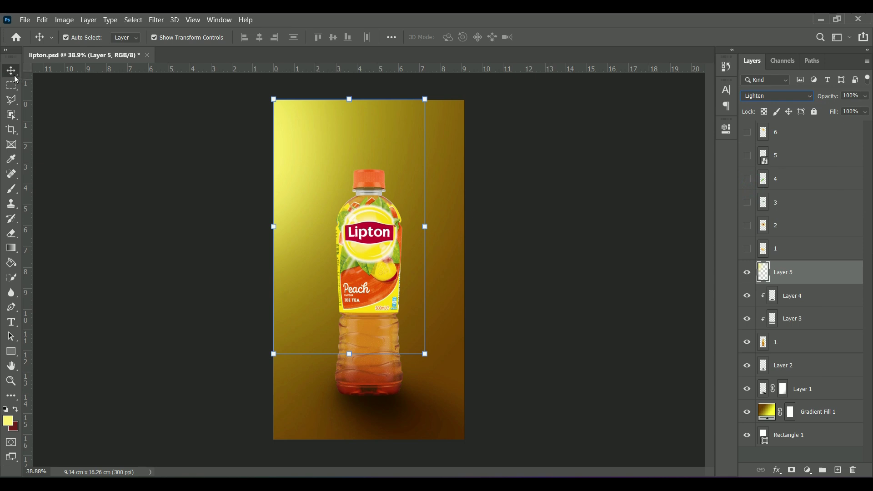
click(806, 440)
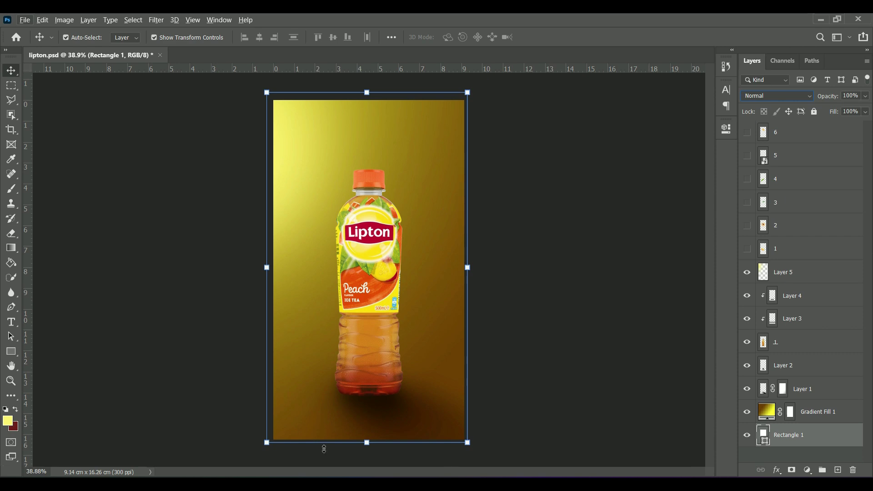
Select only Layer 2, show layer 1's peach slice, and shrink it into position
shift+click(351, 441)
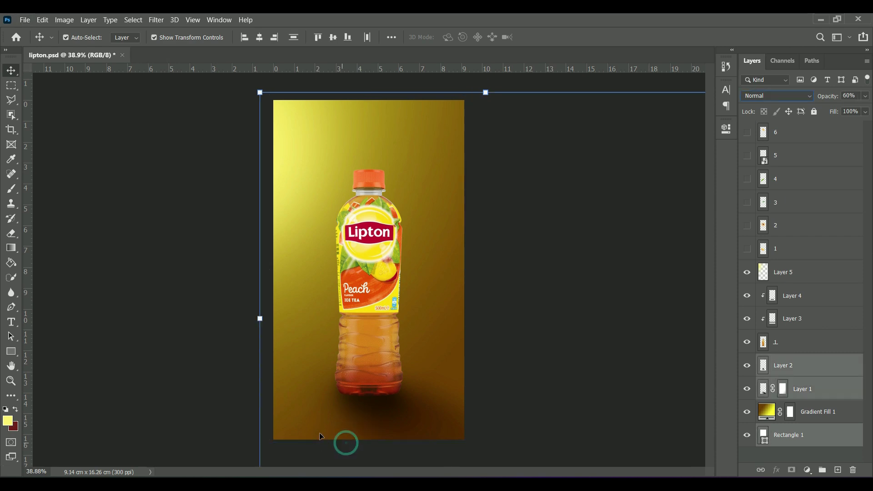
click(852, 373)
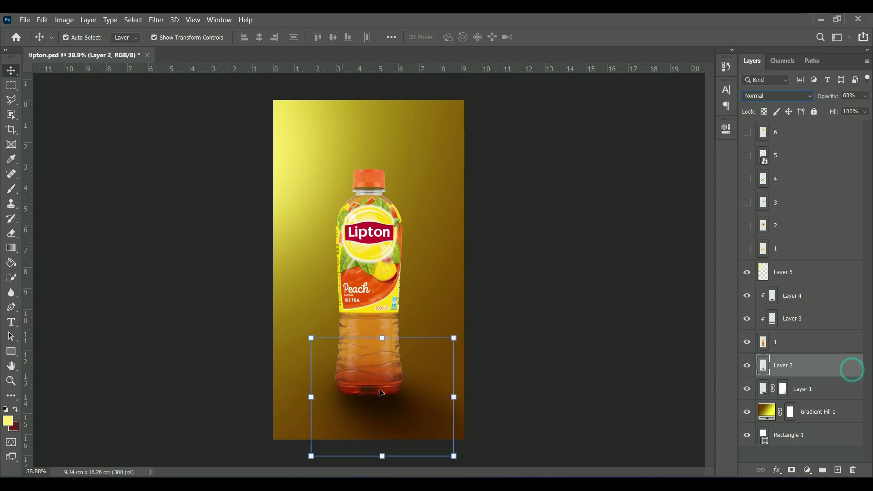
click(748, 249)
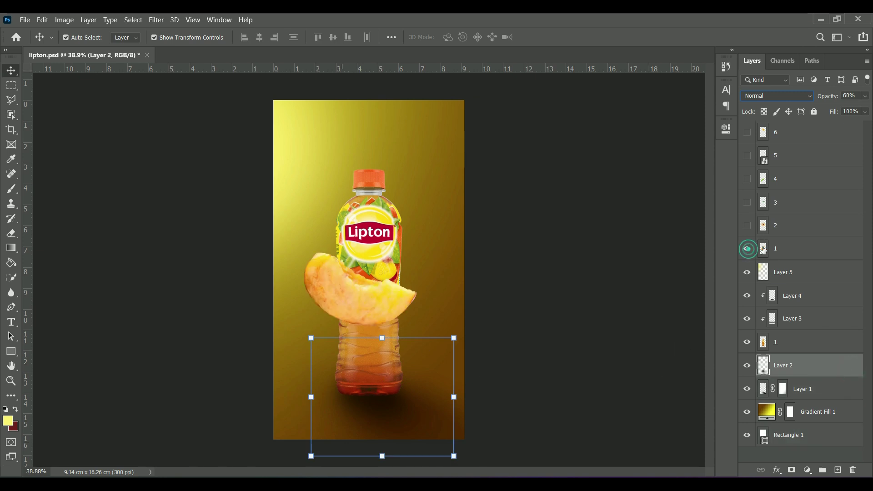
mouse_move(350, 306)
mouse_down()
mouse_move(441, 204)
mouse_move(447, 218)
mouse_up()
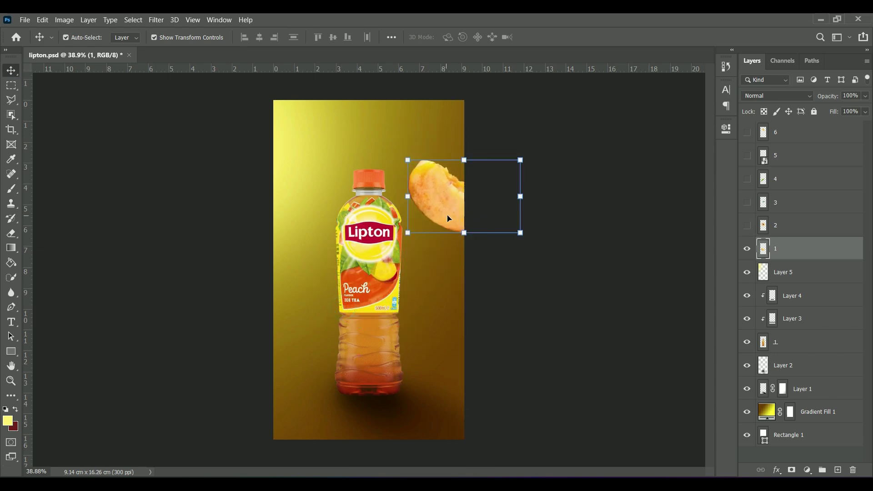
mouse_move(522, 235)
mouse_down()
mouse_move(438, 187)
mouse_move(317, 421)
mouse_move(351, 401)
mouse_up()
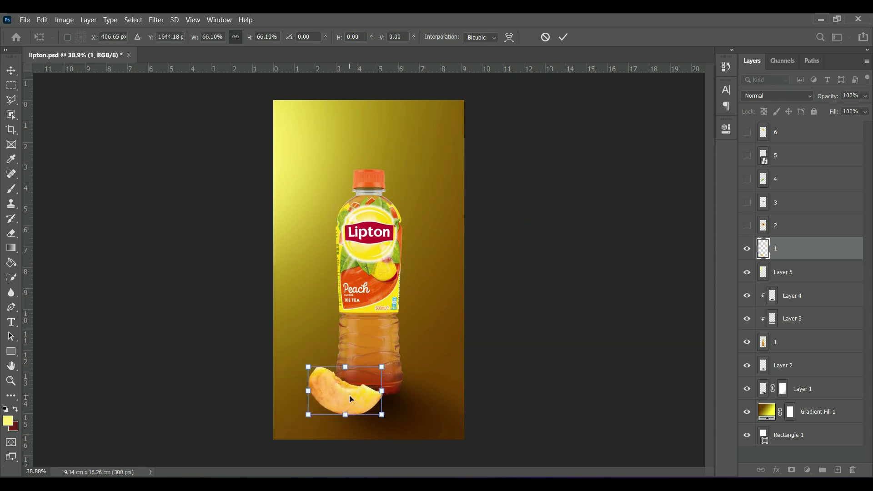
Flip the peach slice horizontally, place it left of the bottle's neck, and commit
right_click(350, 396)
click(382, 380)
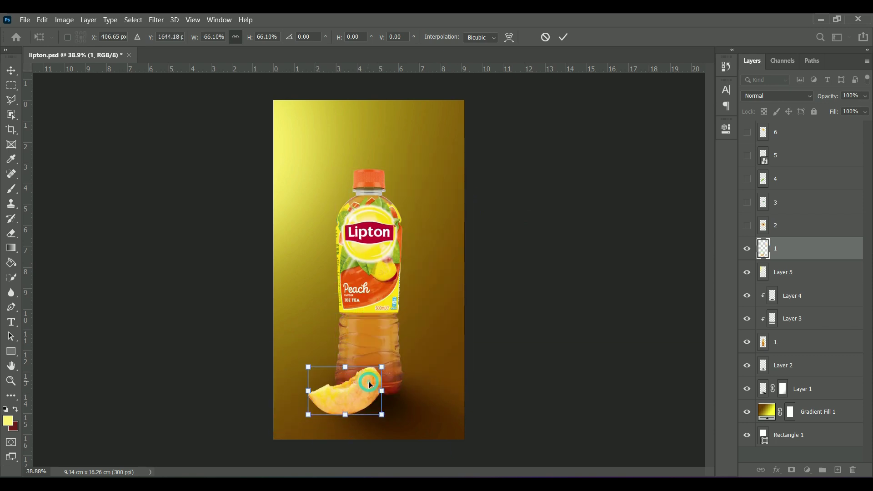
mouse_move(350, 391)
mouse_down()
mouse_move(298, 420)
mouse_move(307, 334)
mouse_move(330, 326)
mouse_up()
mouse_move(294, 359)
mouse_down()
mouse_move(288, 372)
mouse_move(300, 202)
mouse_move(299, 213)
mouse_up()
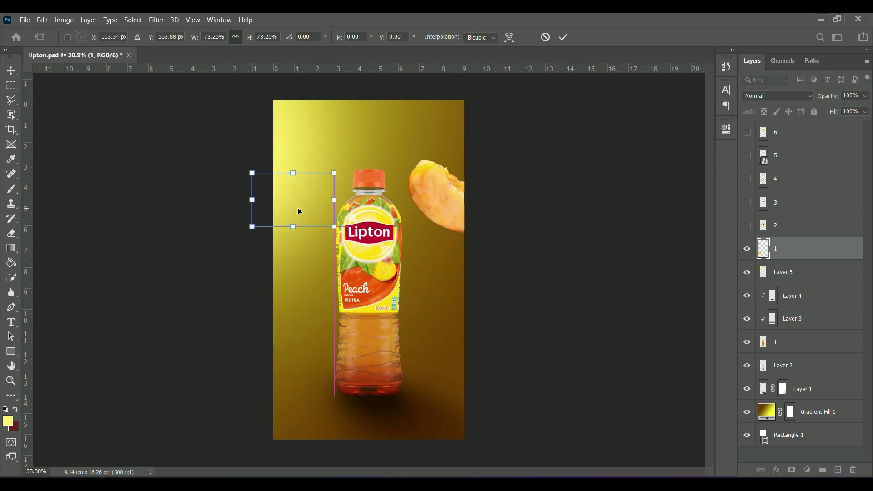
click(564, 38)
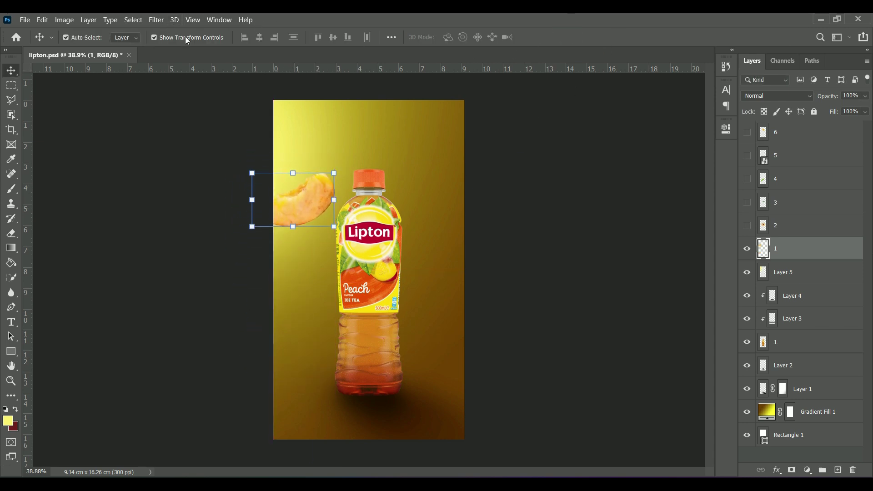
click(157, 21)
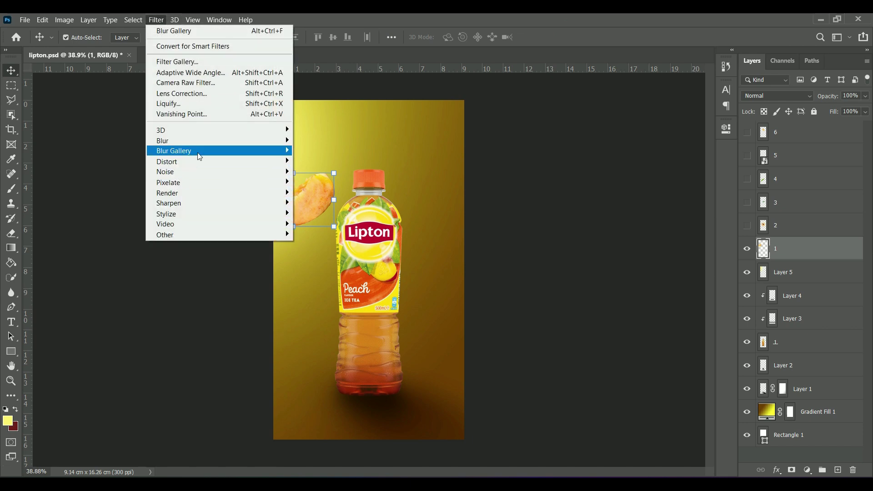
mouse_move(162, 140)
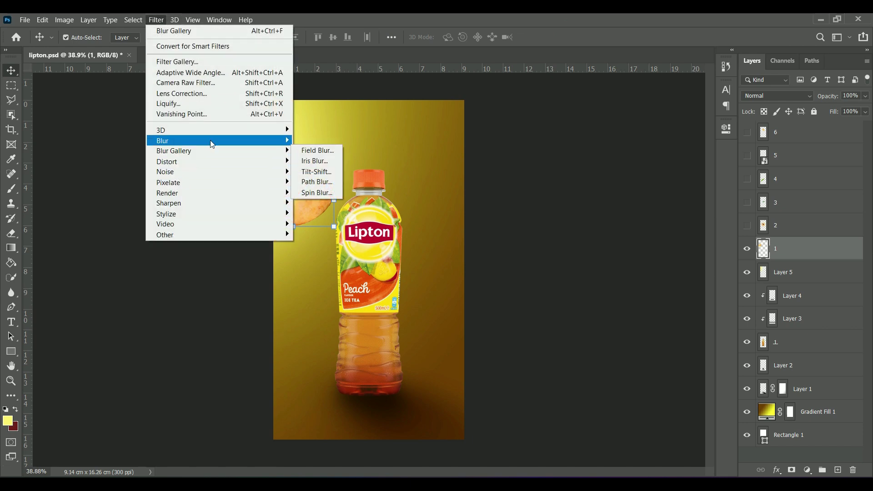
Apply a Motion Blur at 33° to the peach slice
click(326, 203)
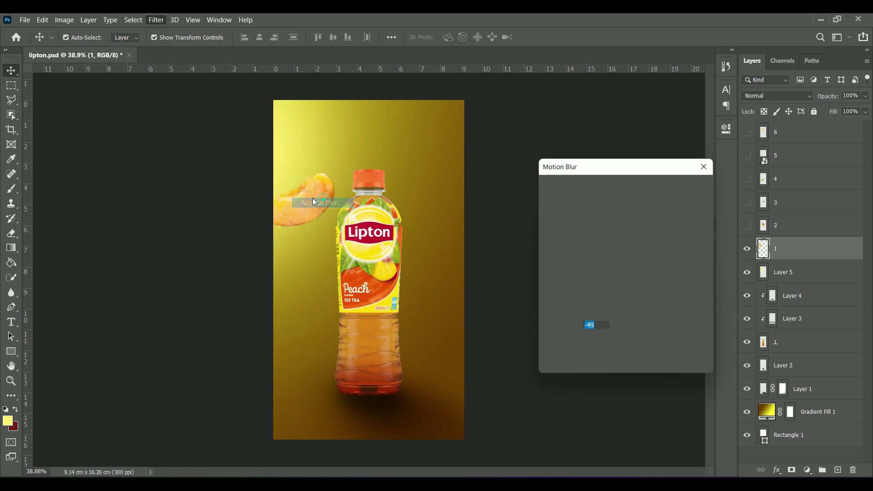
drag(636, 328, 621, 340)
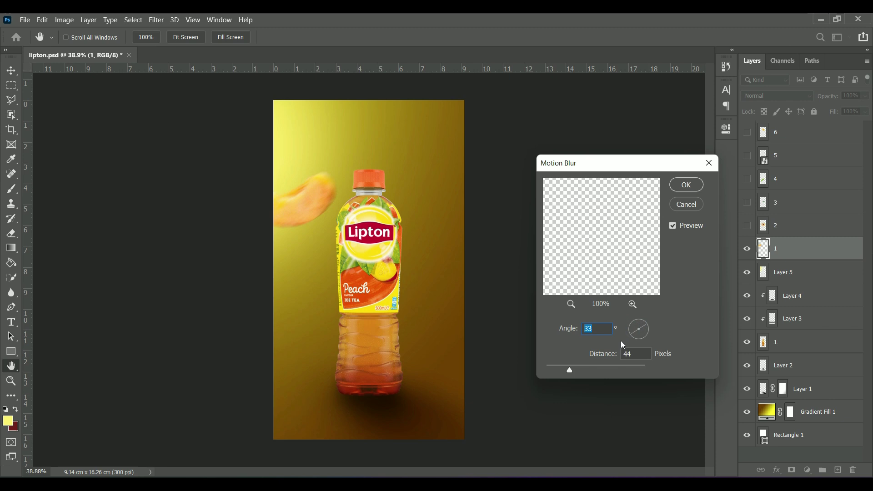
click(687, 185)
key(v)
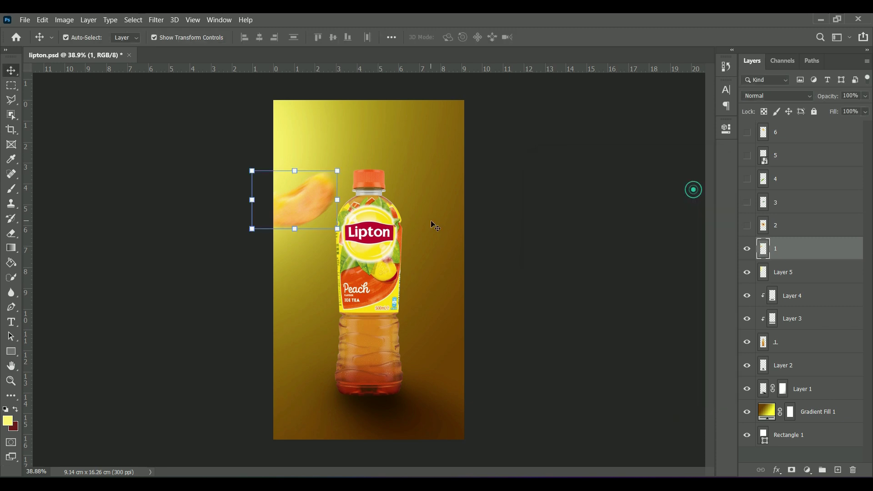
Shrink the slice to about 65%, move it up beside the cap, and place layer 1 below Layer 5
drag(251, 229, 286, 218)
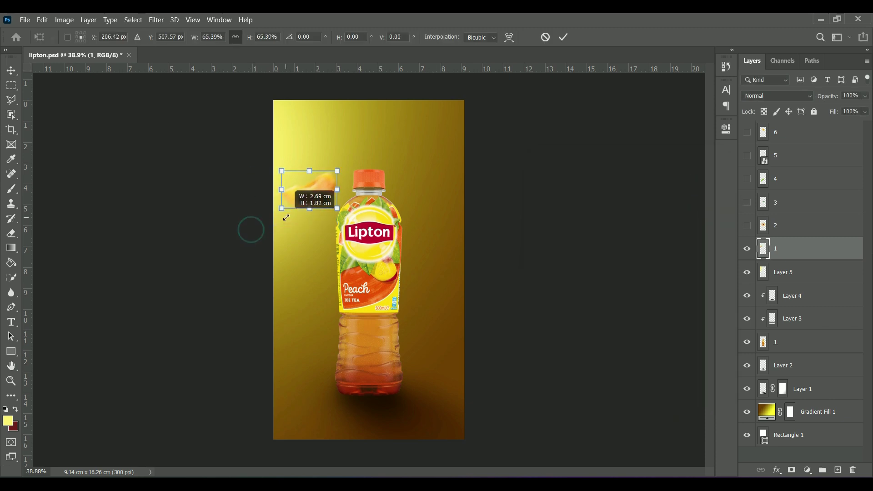
drag(309, 189, 309, 179)
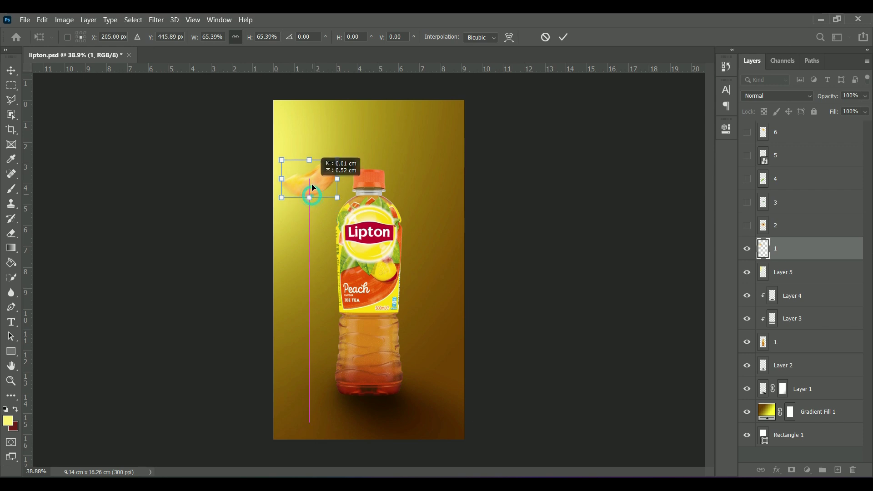
click(566, 40)
mouse_move(796, 269)
mouse_down()
mouse_move(802, 284)
mouse_move(808, 241)
mouse_up()
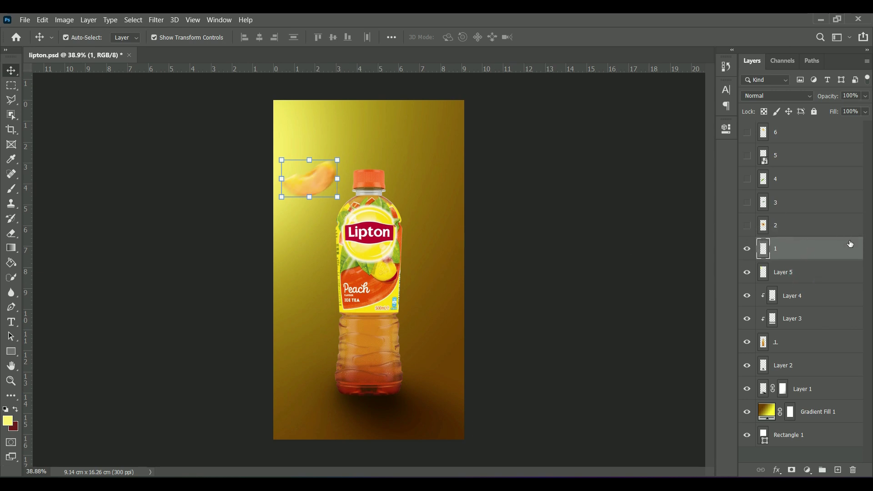
Show layer 2's peach half, shrink it to about 62%, and move it to the right edge
click(747, 226)
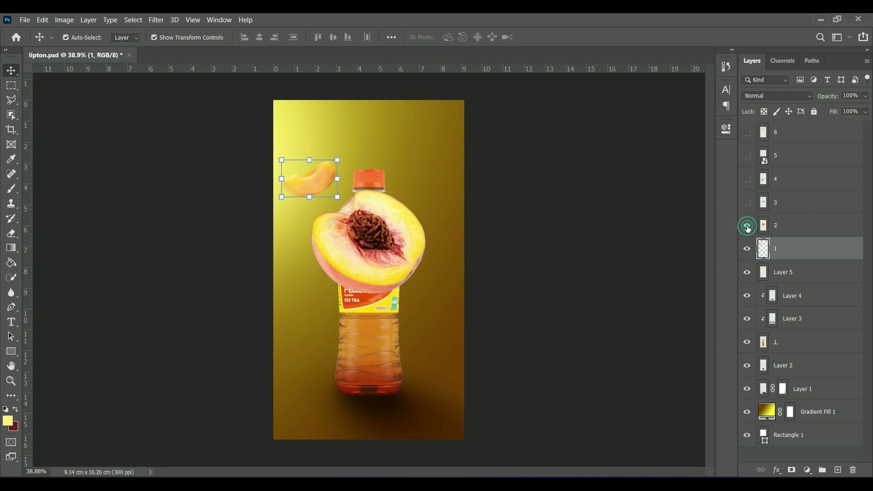
click(388, 249)
mouse_move(430, 241)
mouse_down()
mouse_move(383, 242)
mouse_move(449, 275)
mouse_move(442, 272)
mouse_up()
click(564, 37)
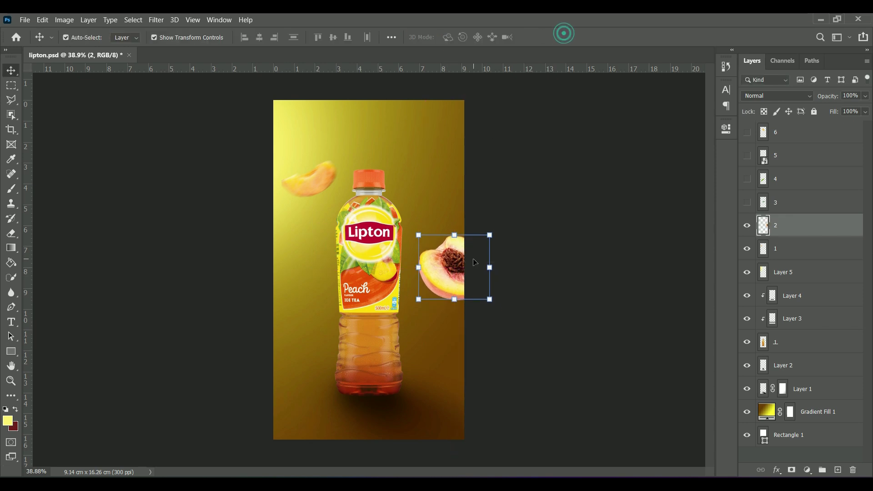
drag(453, 288, 446, 316)
Apply a Motion Blur at -29° to the peach half
click(155, 20)
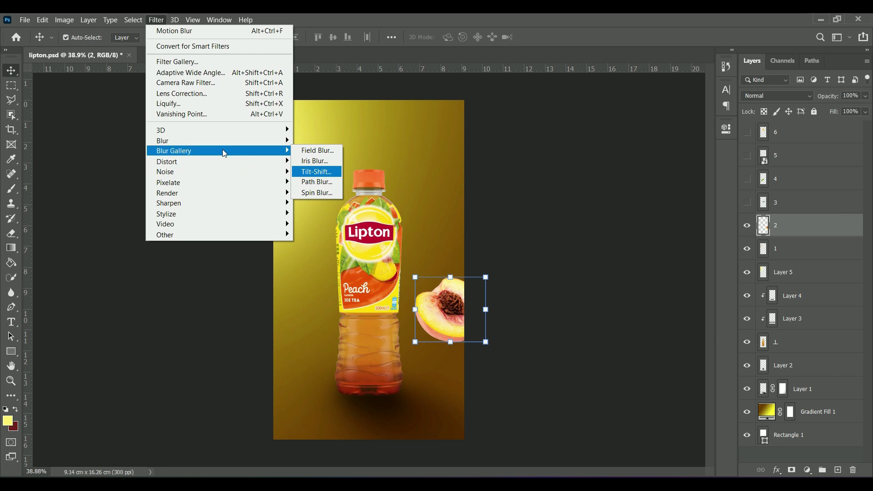
mouse_move(162, 140)
click(328, 203)
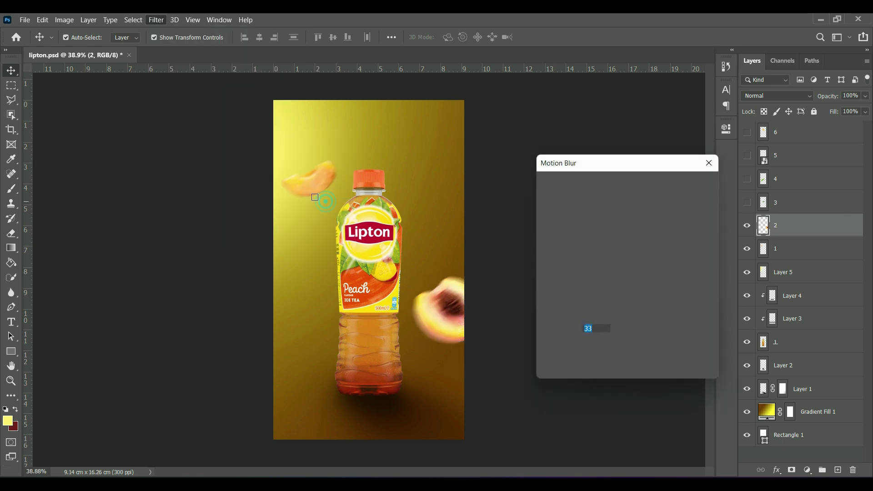
key(shift+Up)
click(678, 188)
Show layer 3's leaf, rotate and flip it vertically, and place it at the lower-left corner
key(v)
click(745, 202)
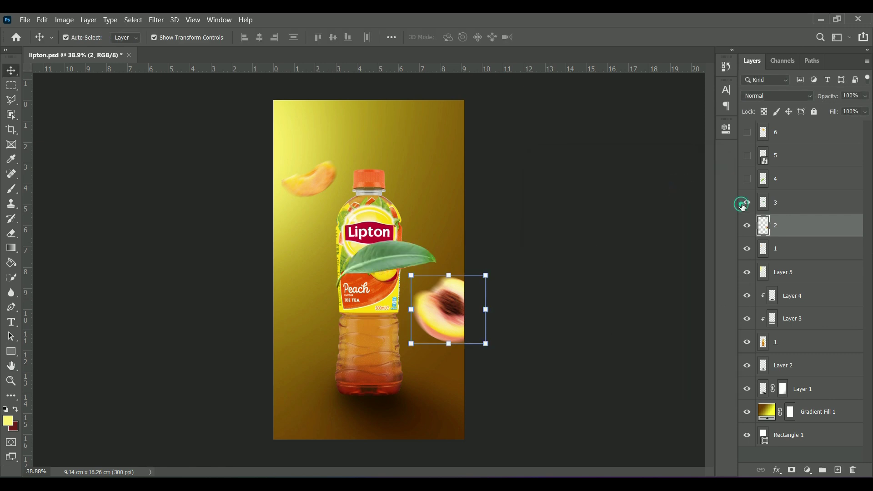
drag(381, 270, 405, 156)
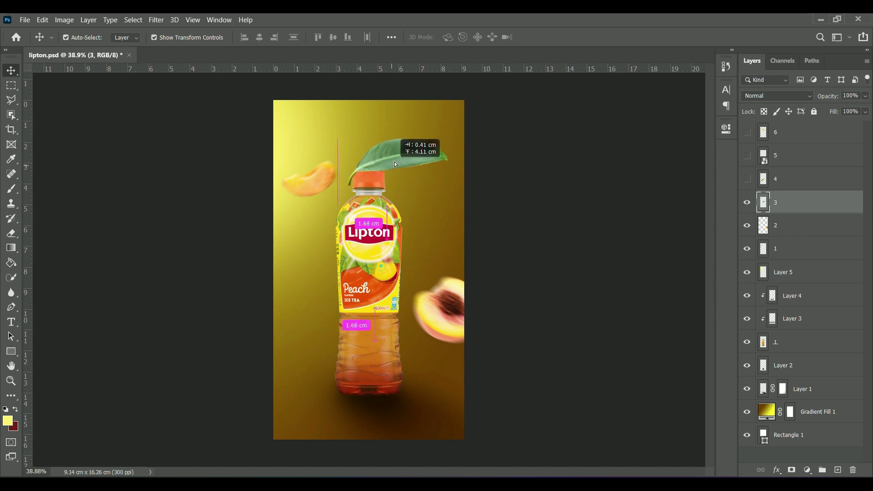
drag(405, 119, 451, 212)
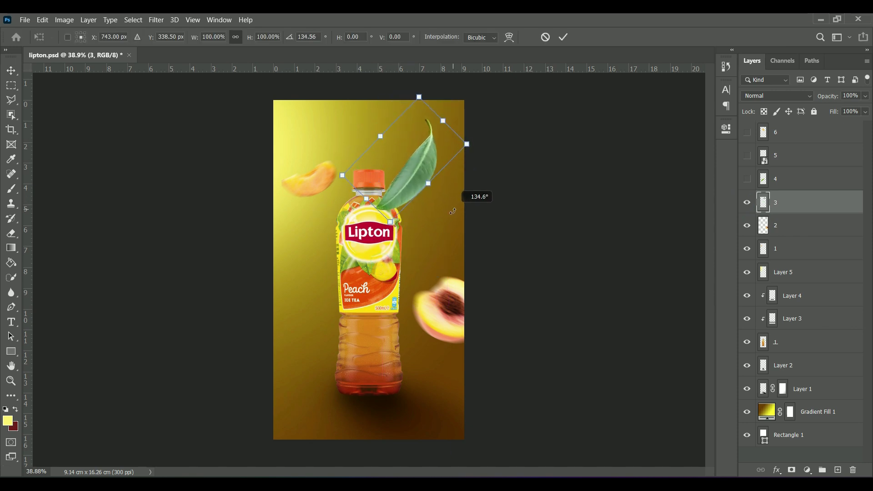
drag(409, 178, 290, 433)
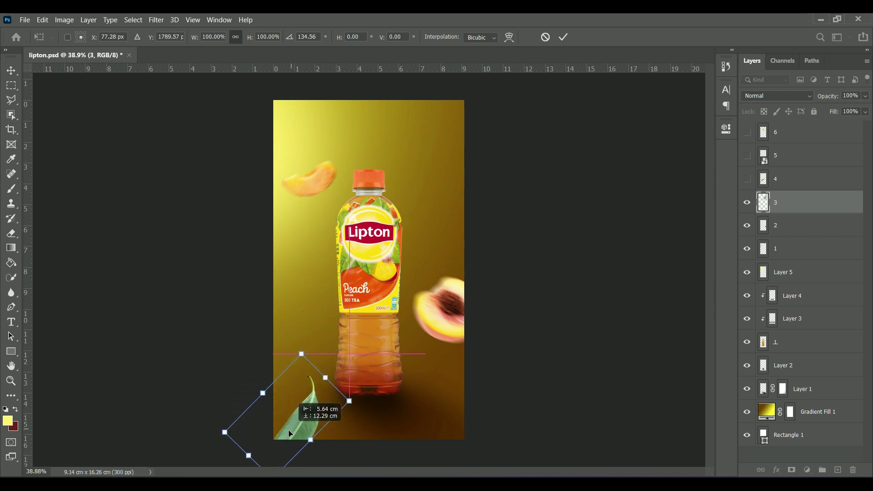
right_click(291, 429)
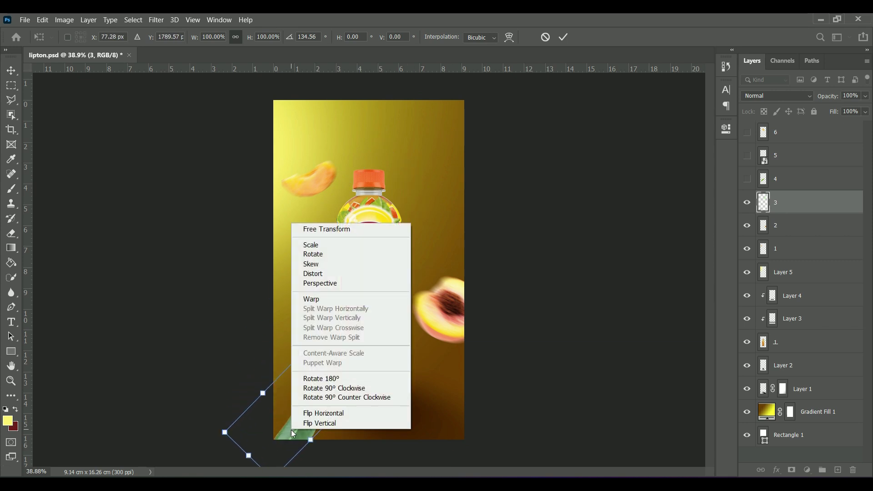
click(310, 423)
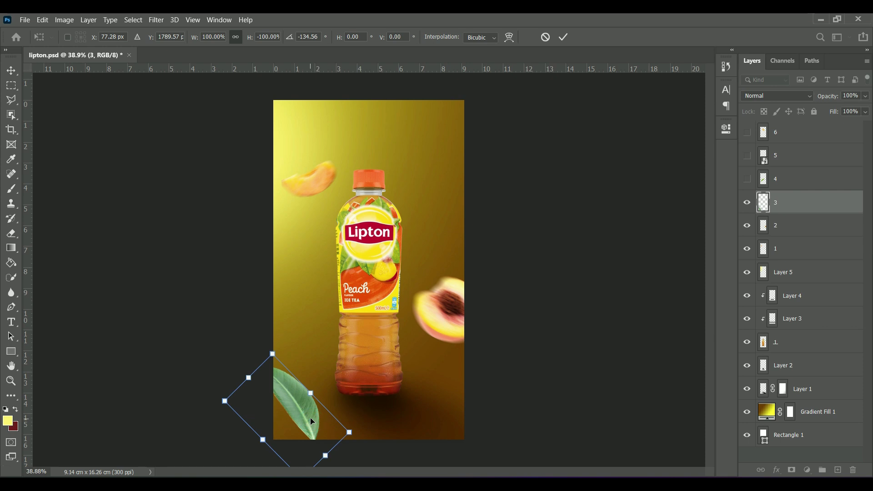
mouse_move(322, 390)
mouse_down()
mouse_move(320, 444)
mouse_move(303, 420)
mouse_up()
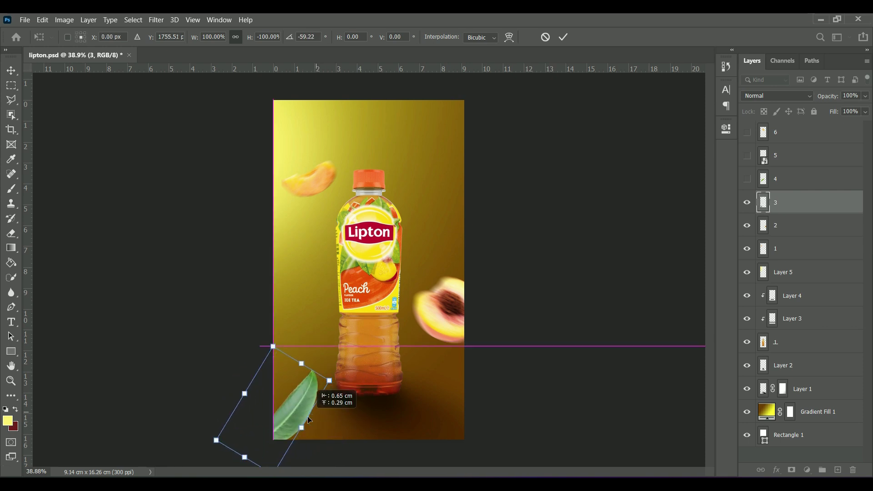
click(564, 36)
Apply a Motion Blur at 49° to the leaf, then show layer 4's leaf
click(156, 19)
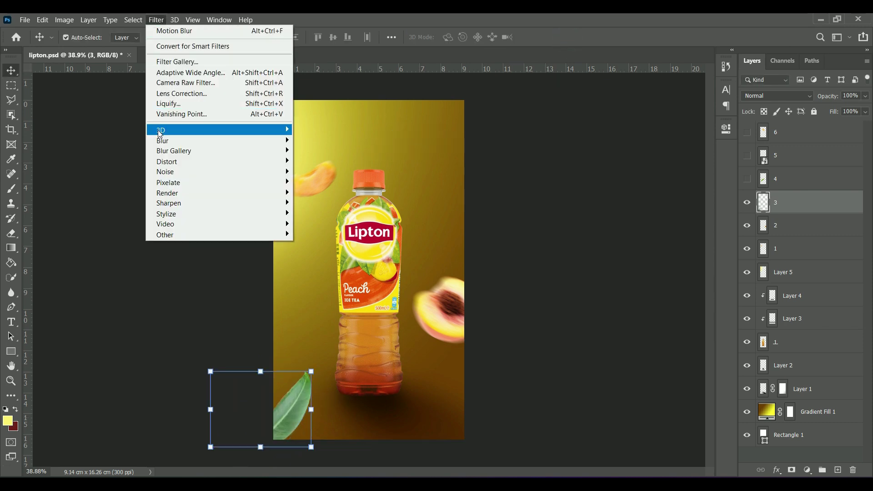
mouse_move(162, 140)
click(322, 203)
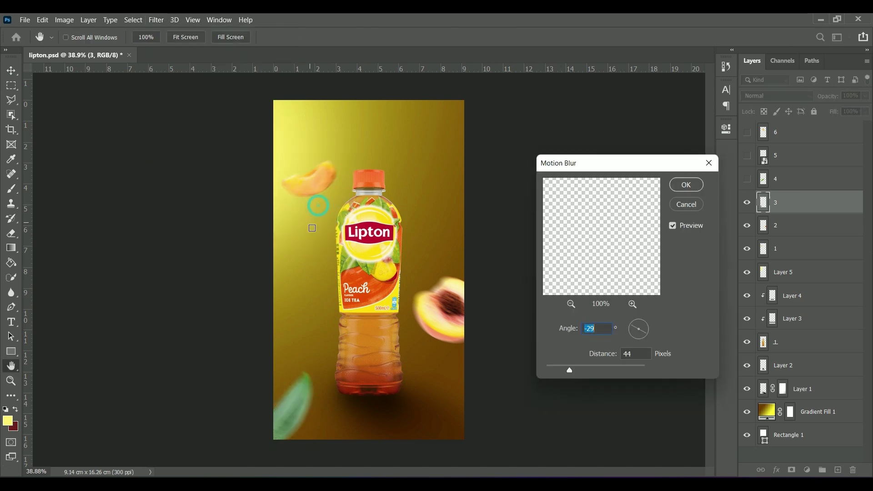
drag(638, 332, 619, 347)
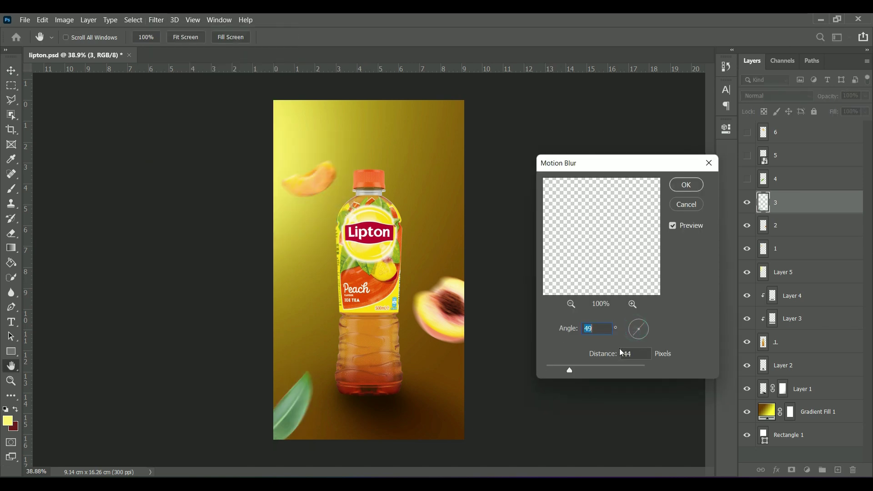
click(687, 185)
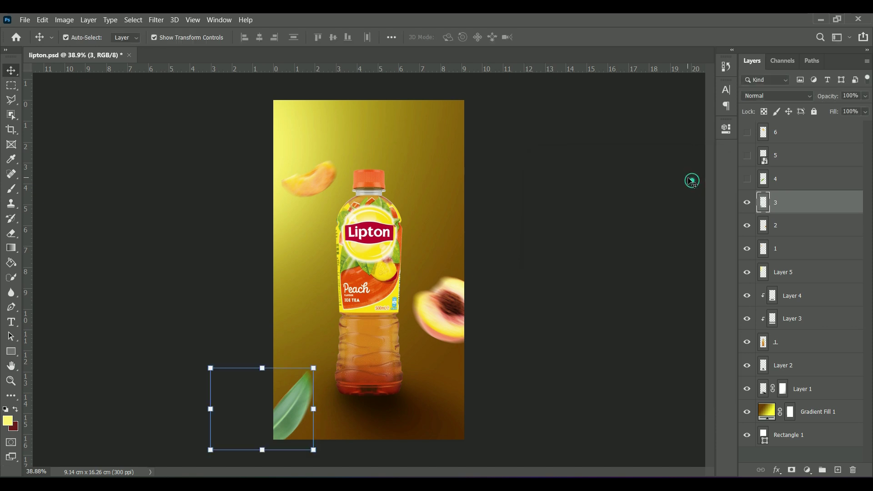
click(750, 180)
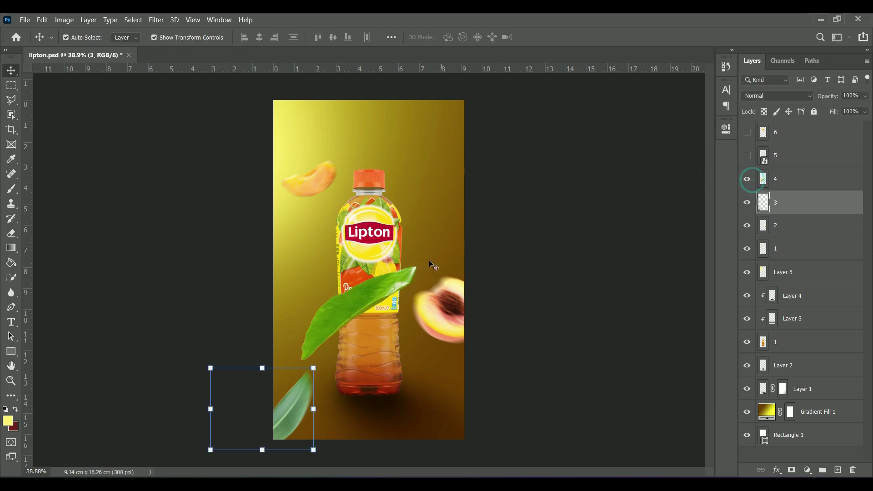
Move layer 4's leaf to the top right and scale it to about 52%
mouse_move(377, 290)
mouse_down()
mouse_move(462, 126)
mouse_move(416, 176)
mouse_move(422, 166)
mouse_move(348, 221)
mouse_move(406, 166)
mouse_up()
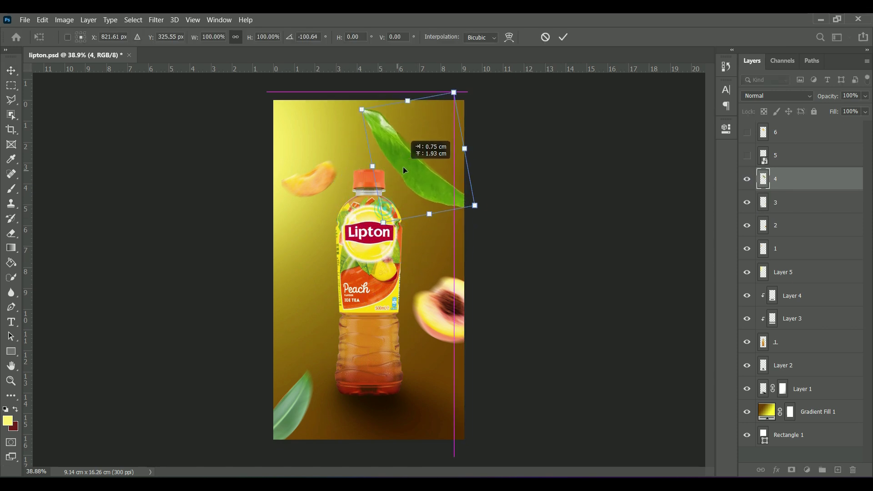
drag(486, 212, 431, 166)
drag(390, 132, 415, 152)
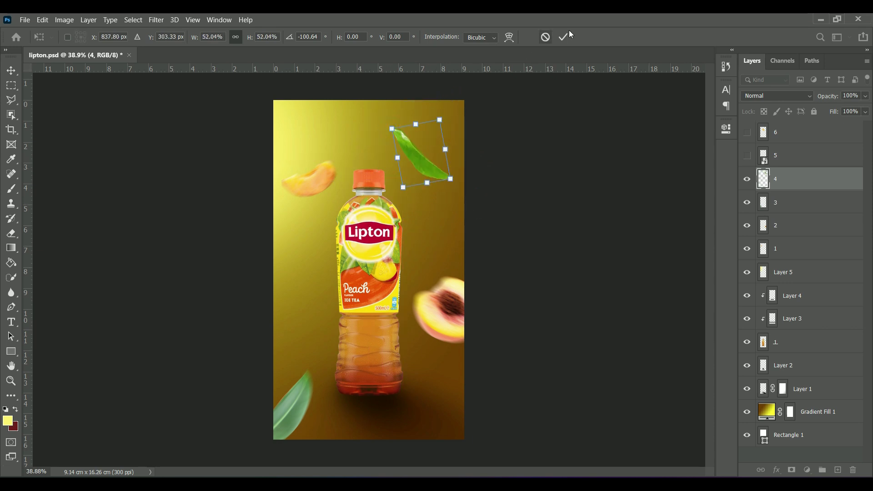
click(563, 37)
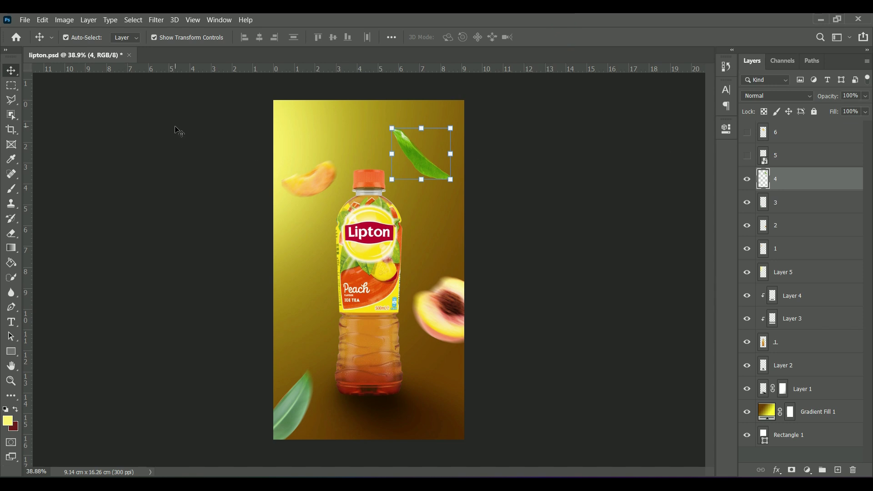
Motion-blur the top-right leaf at -82°, 44 pixels, then select Layer 5
click(156, 20)
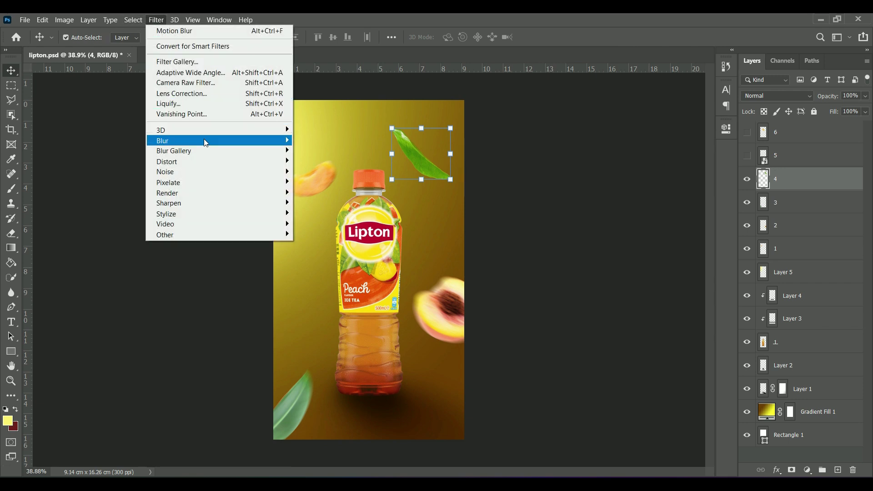
mouse_move(162, 141)
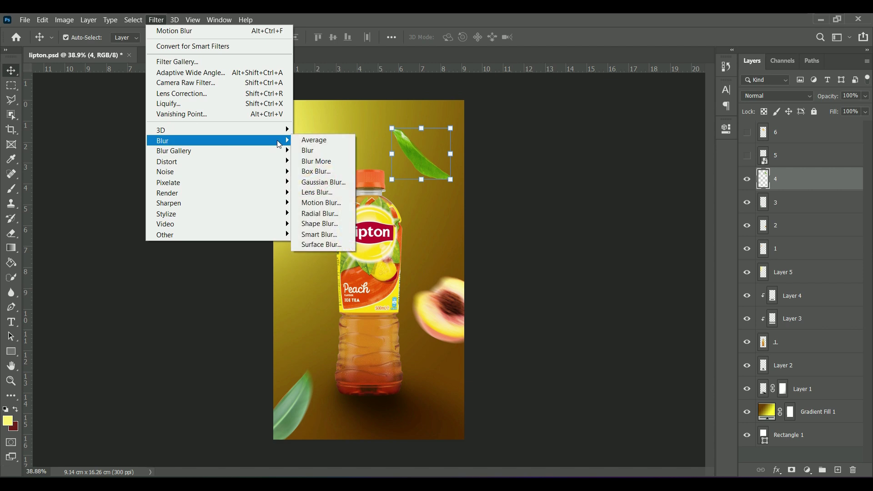
click(317, 203)
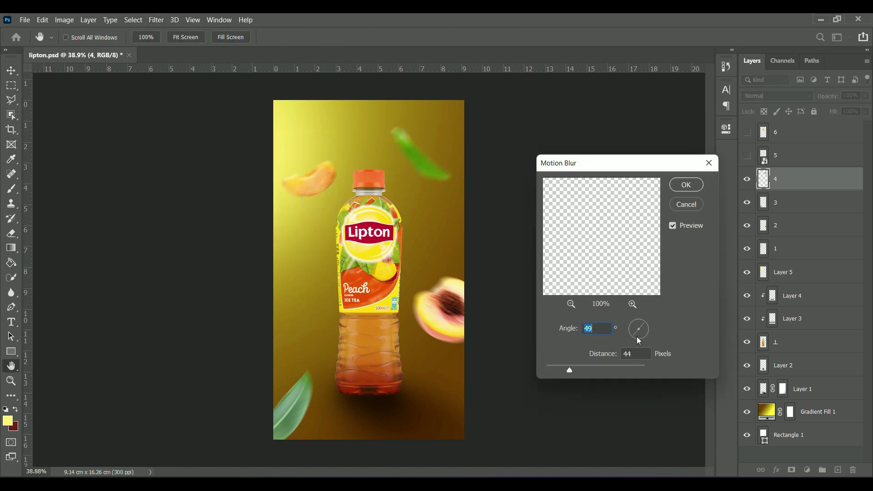
drag(634, 336, 650, 339)
drag(644, 336, 640, 341)
click(686, 186)
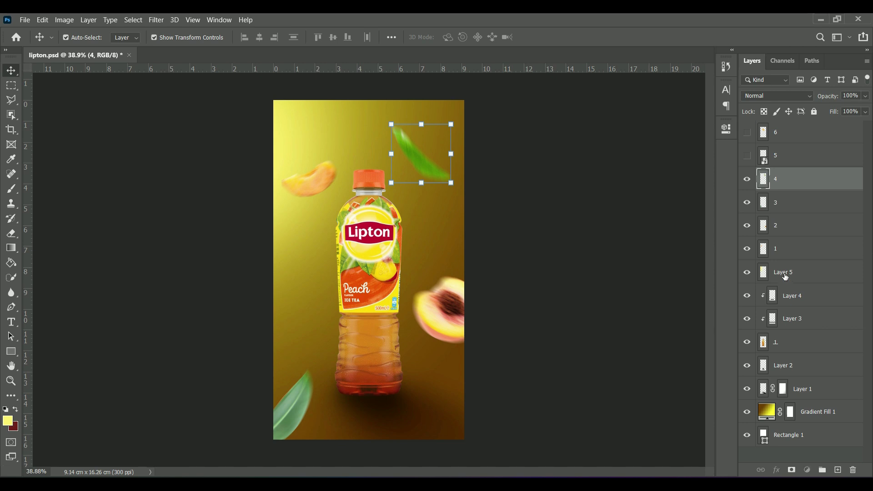
click(785, 274)
Lighten peach slice layer 1 with a Brightness/Contrast adjustment clipped to it, brightness 26
click(746, 273)
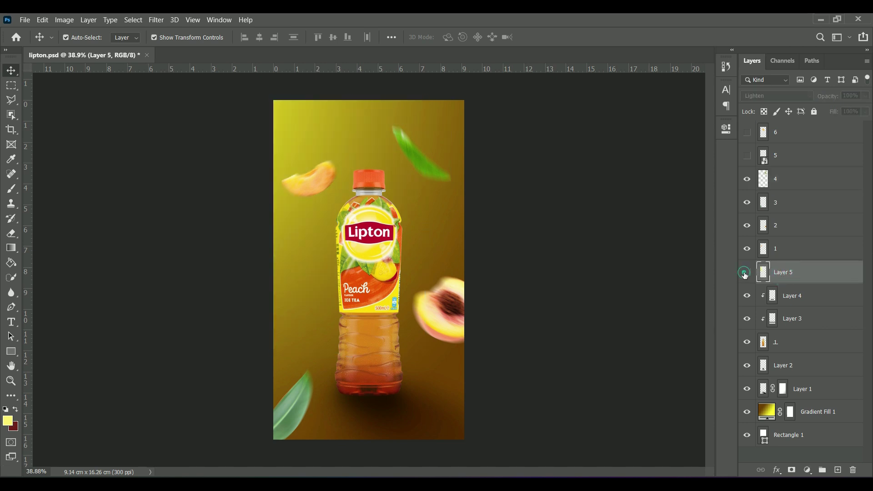
click(796, 255)
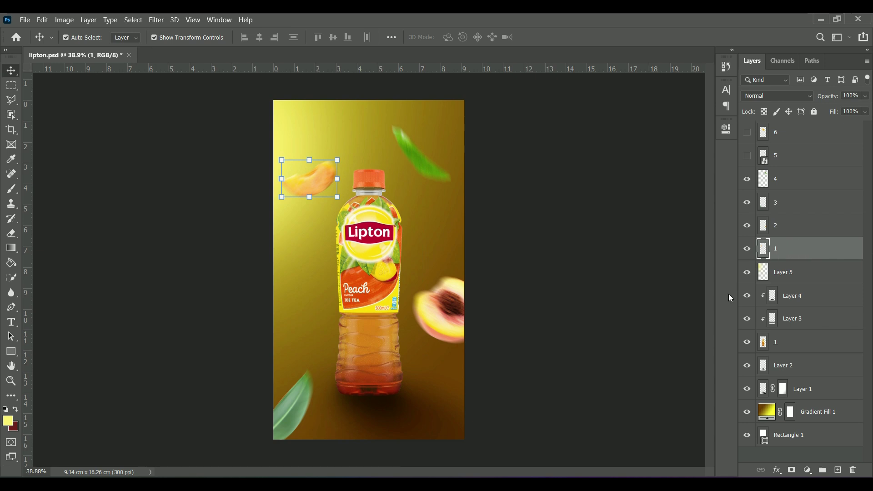
right_click(791, 248)
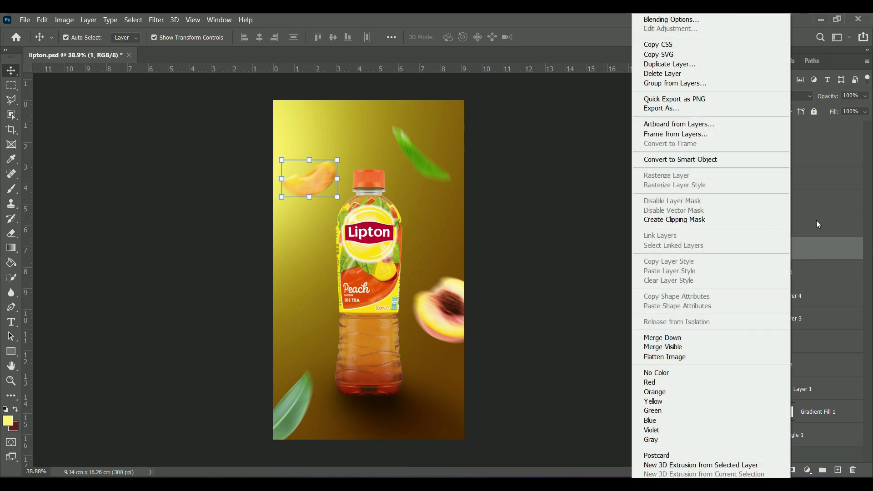
click(820, 238)
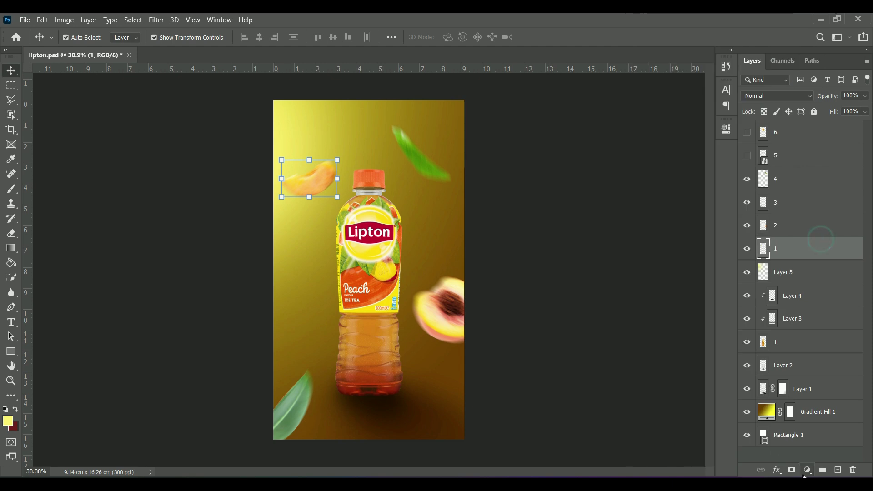
click(807, 470)
click(814, 312)
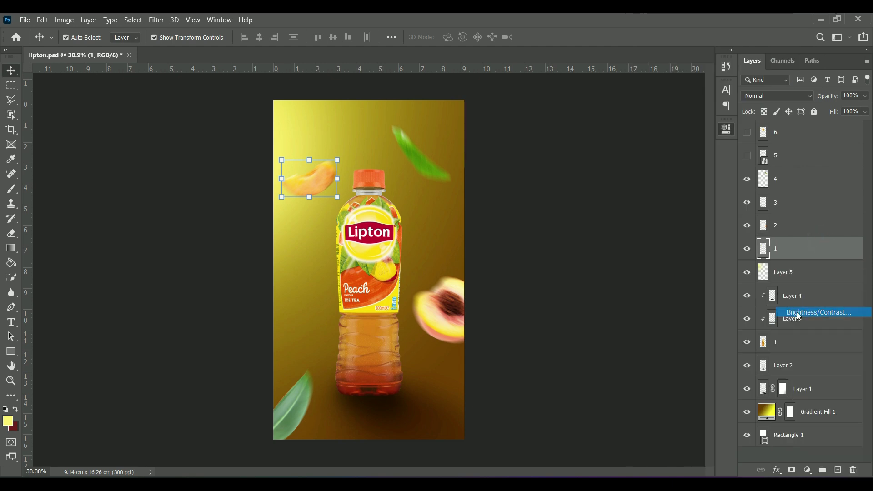
drag(630, 193, 638, 194)
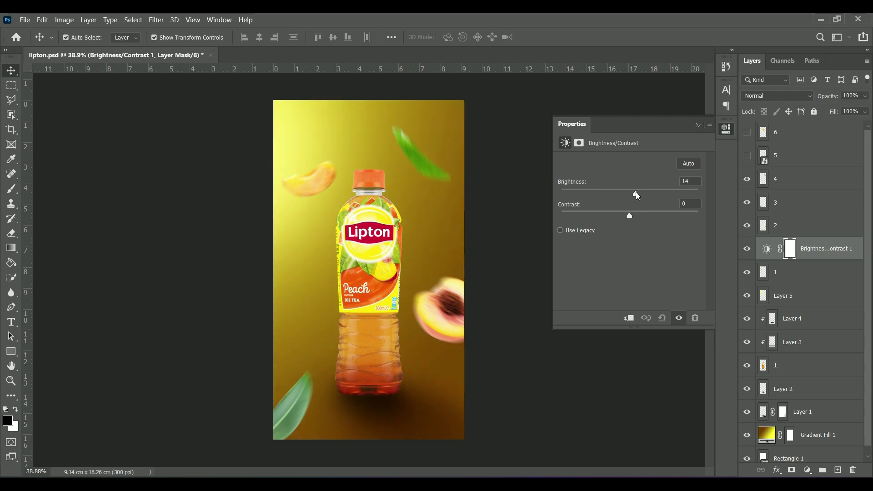
right_click(805, 254)
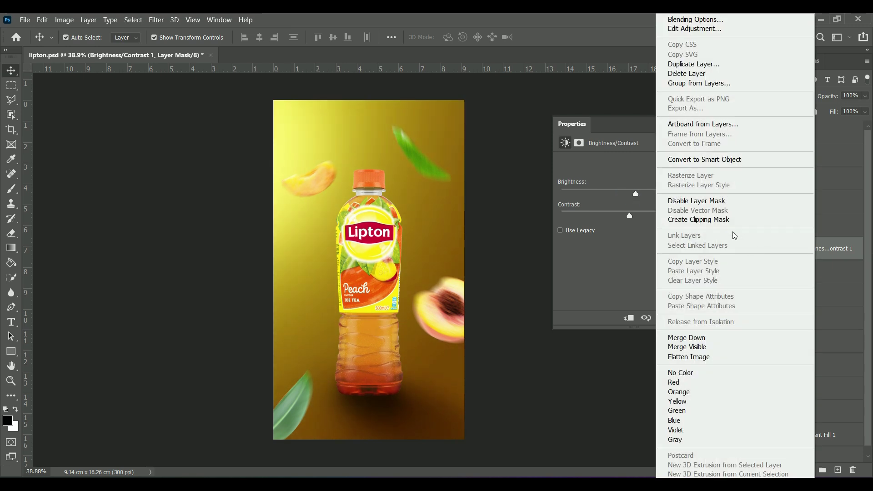
click(734, 220)
drag(637, 195, 642, 194)
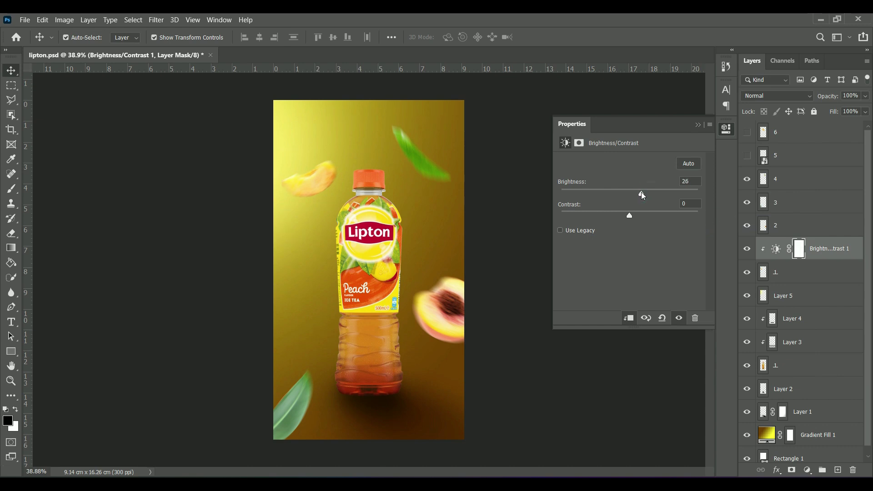
click(698, 125)
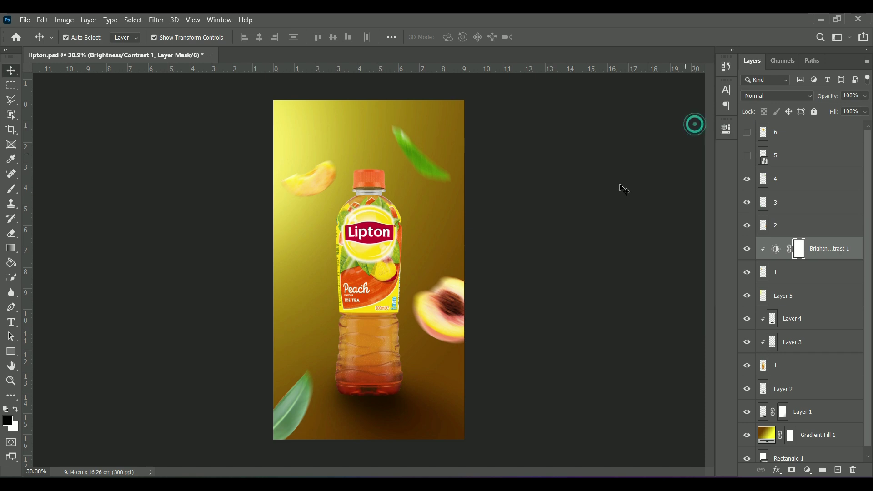
click(453, 326)
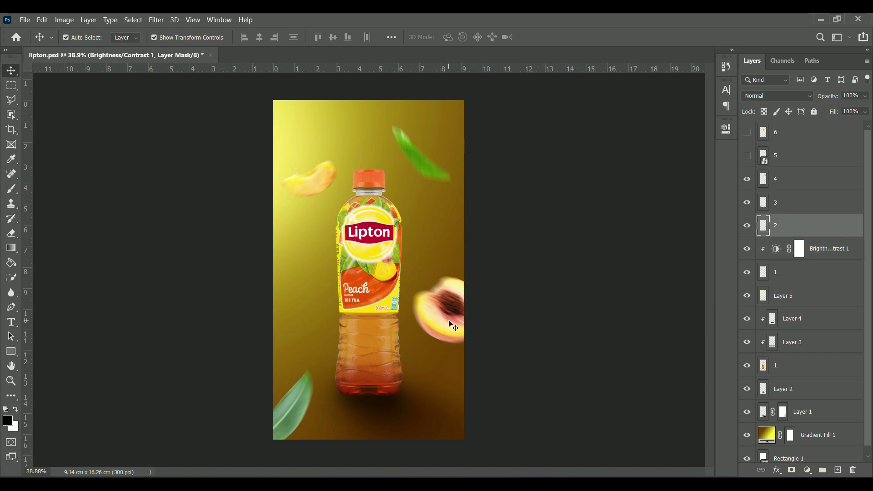
Darken peach half layer 2 with a clipped Brightness/Contrast adjustment at brightness -32, contrast slightly lowered
right_click(782, 230)
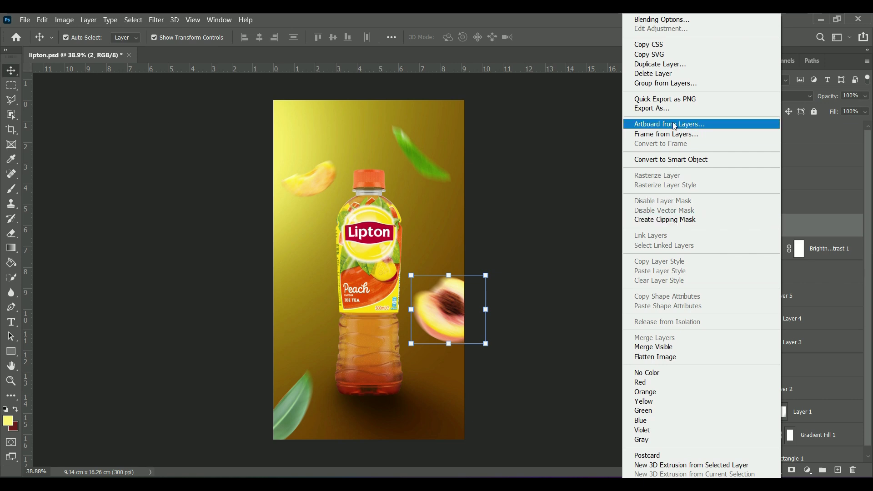
click(813, 224)
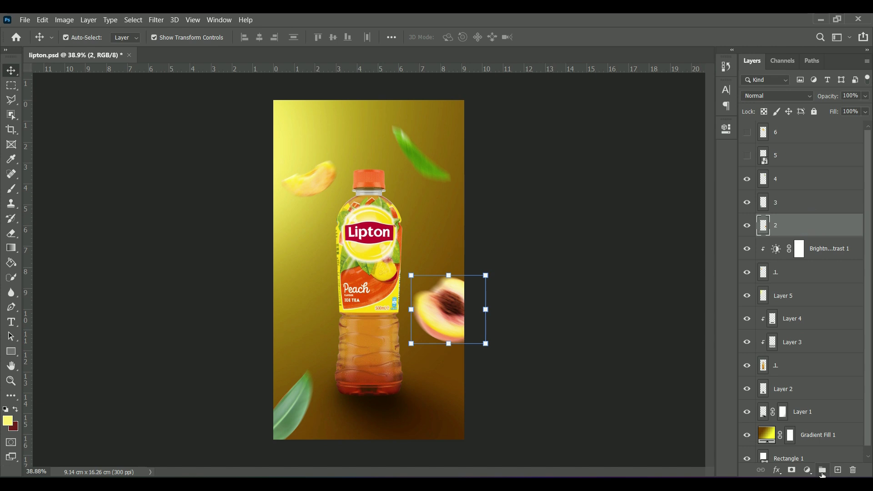
click(808, 471)
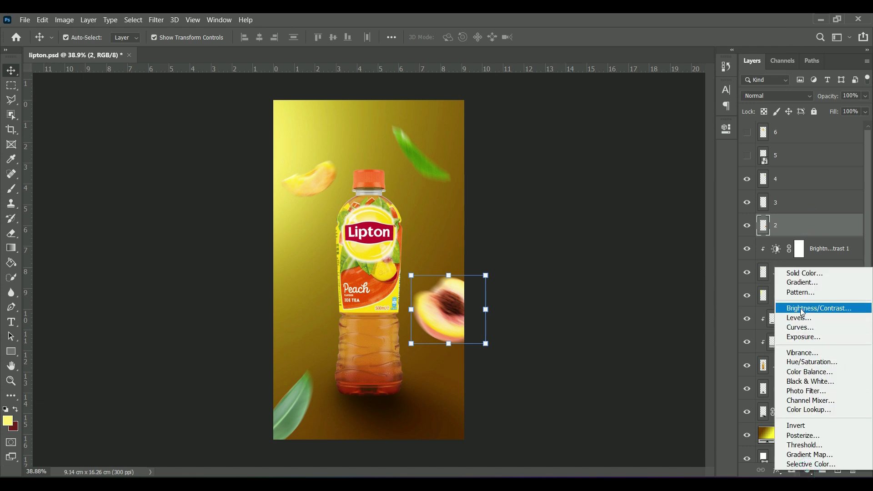
click(814, 309)
drag(628, 192, 615, 193)
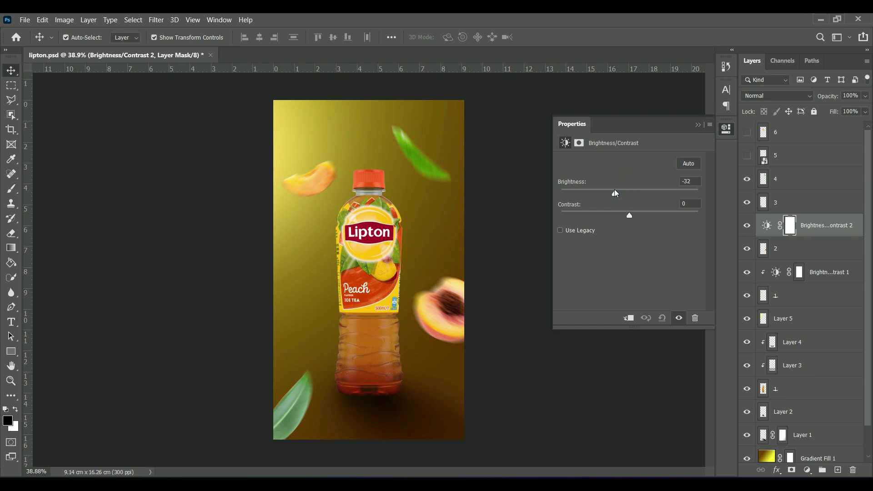
mouse_move(630, 216)
mouse_down()
mouse_move(605, 216)
mouse_move(642, 216)
mouse_move(613, 211)
mouse_up()
text(0)
right_click(828, 226)
click(740, 227)
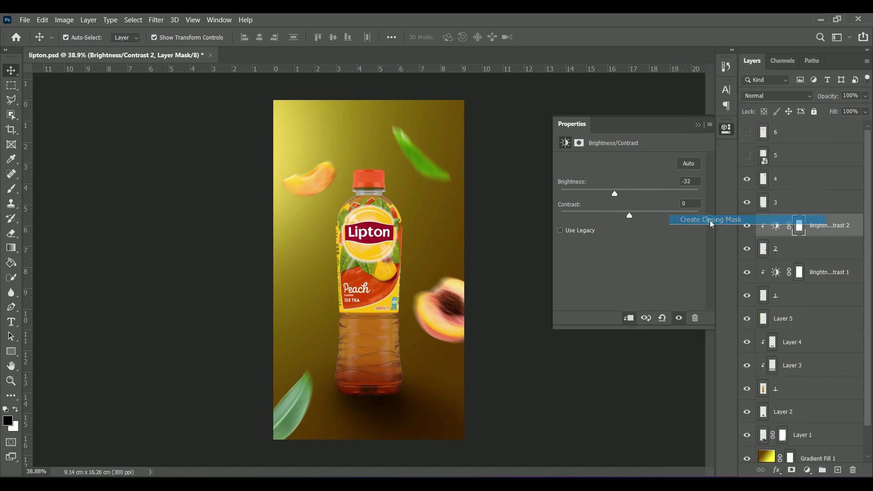
click(698, 125)
click(281, 427)
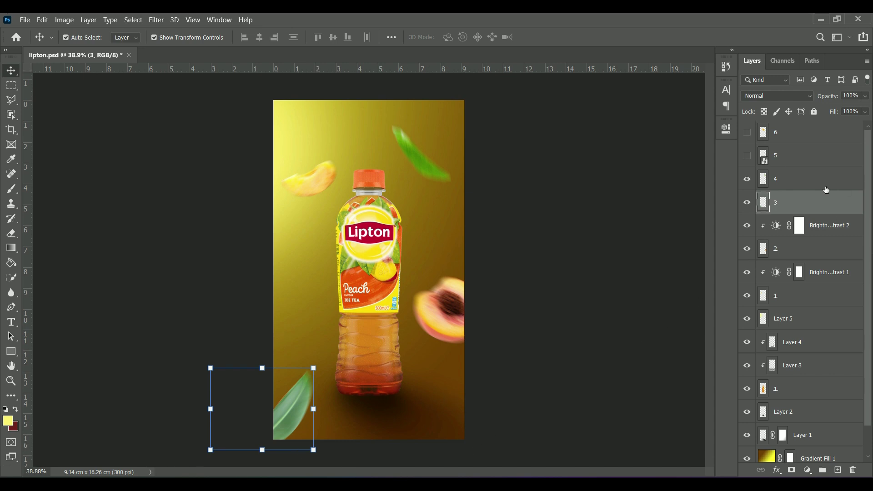
Add a Brightness/Contrast adjustment at brightness 43, clipped to leaf layer 3
click(808, 470)
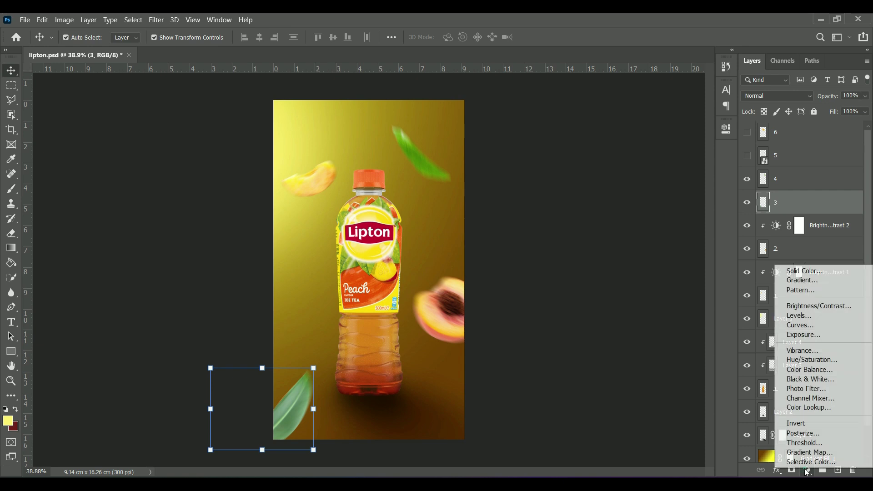
click(807, 306)
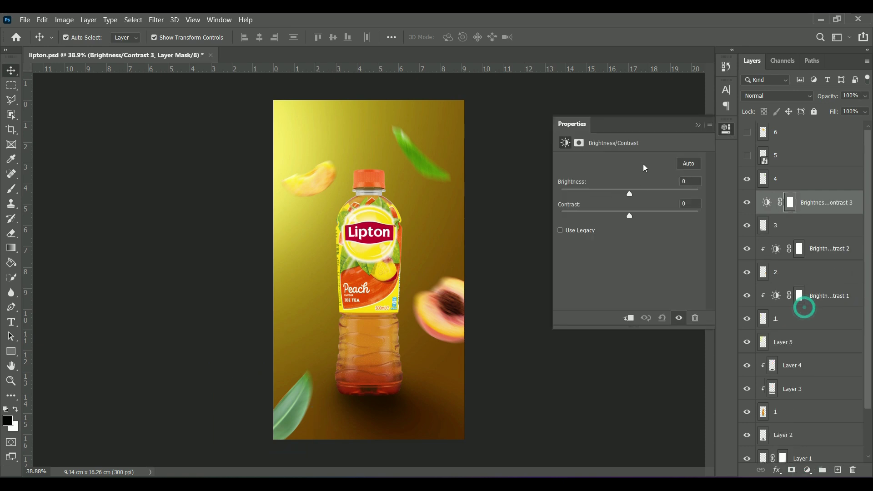
drag(629, 194, 650, 196)
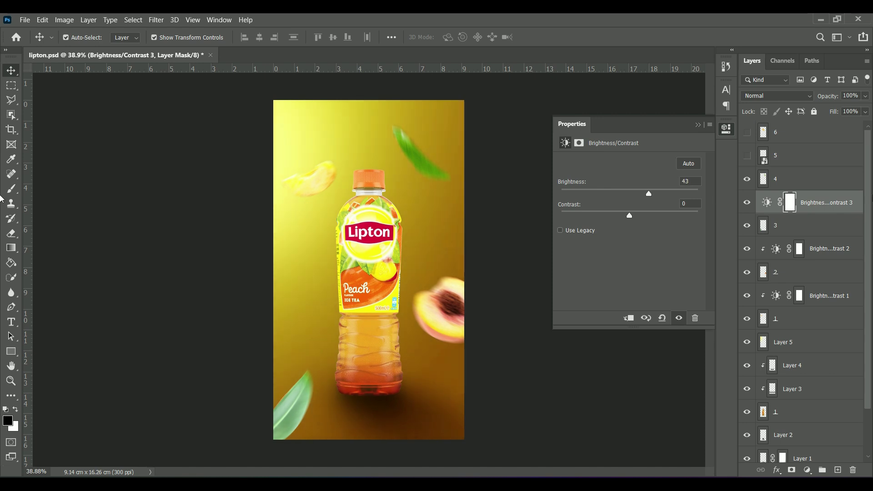
right_click(825, 200)
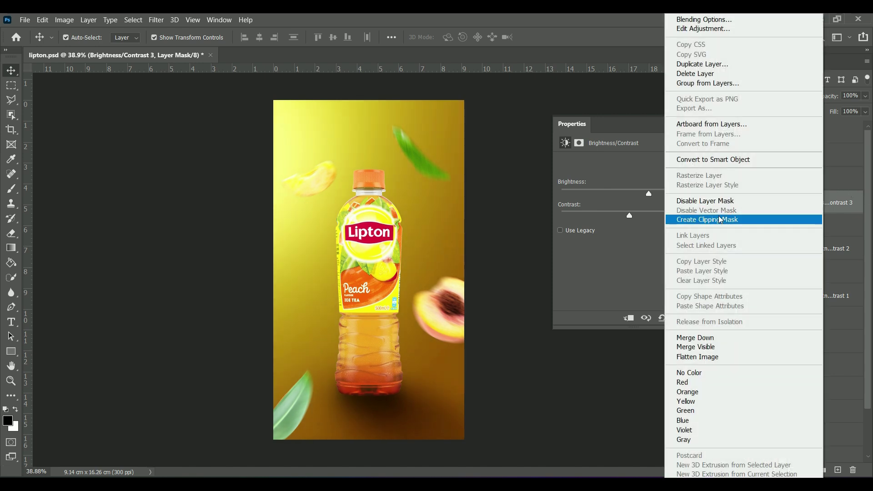
click(732, 219)
Try a magenta Color Balance adjustment on leaf layer 4, then delete it
click(441, 176)
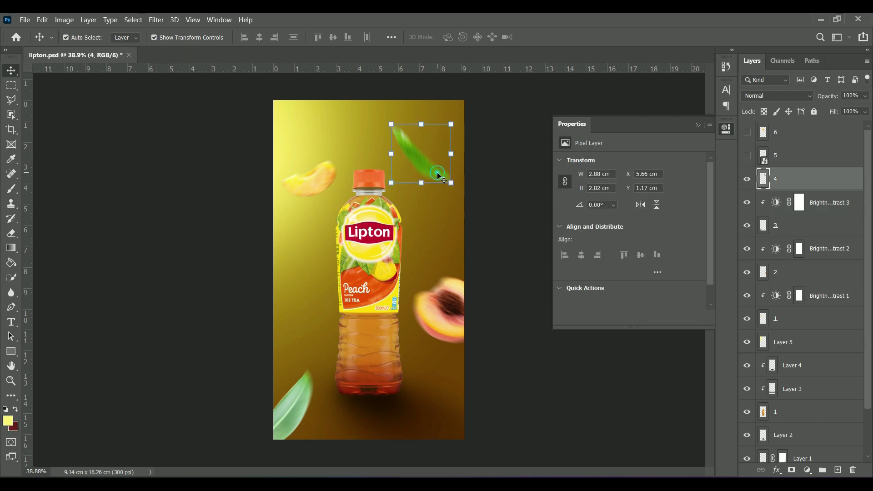
click(696, 125)
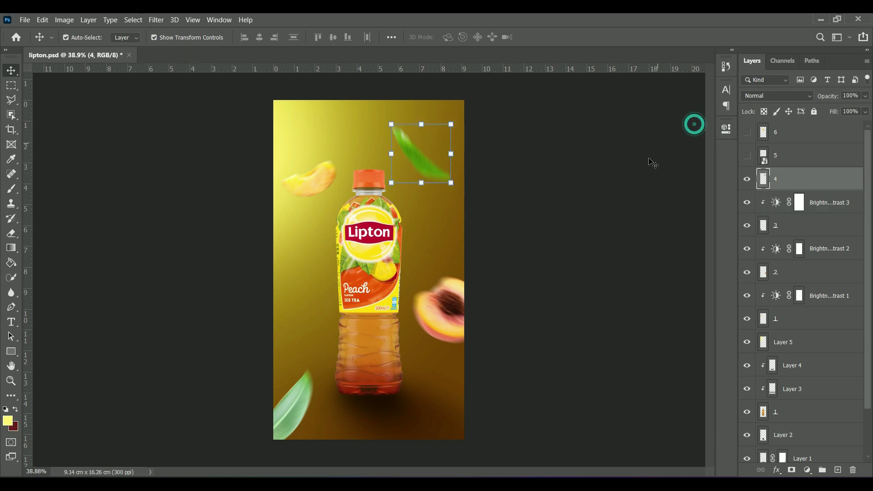
click(807, 470)
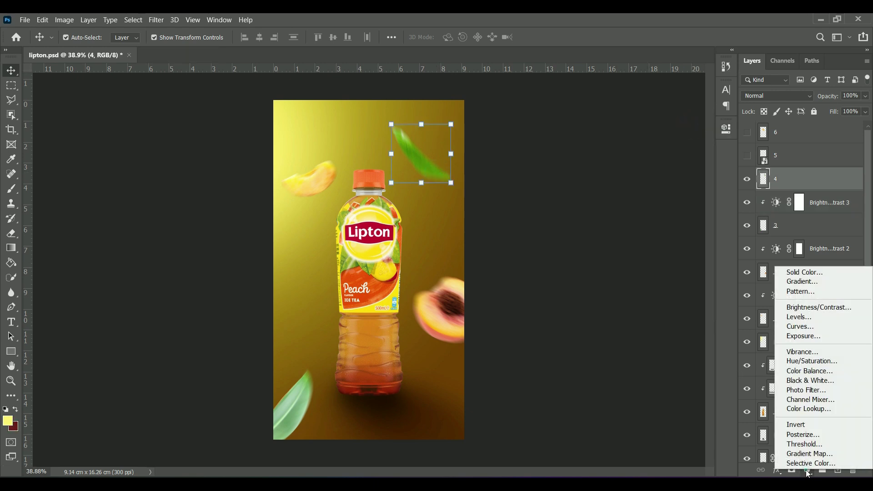
click(794, 371)
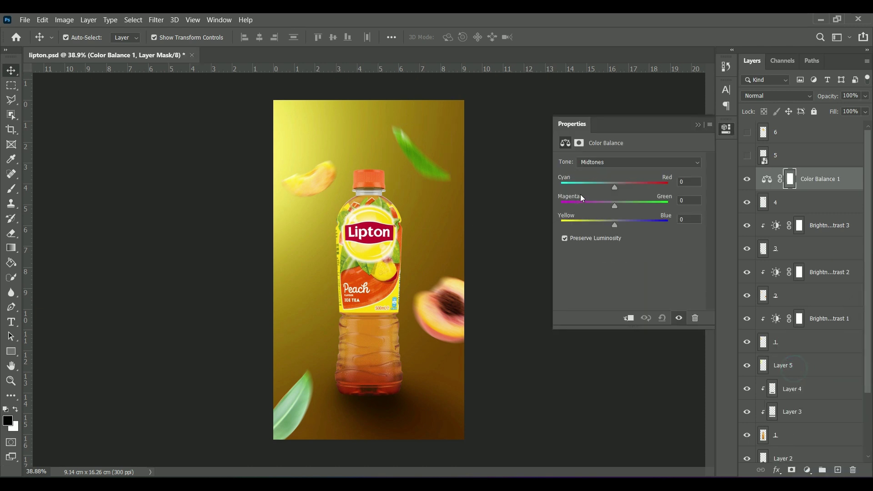
mouse_move(614, 206)
mouse_down()
mouse_move(623, 205)
mouse_move(581, 204)
mouse_move(630, 203)
mouse_move(615, 205)
mouse_move(622, 225)
mouse_move(585, 222)
mouse_move(607, 225)
mouse_up()
key(ctrl+z)
click(701, 125)
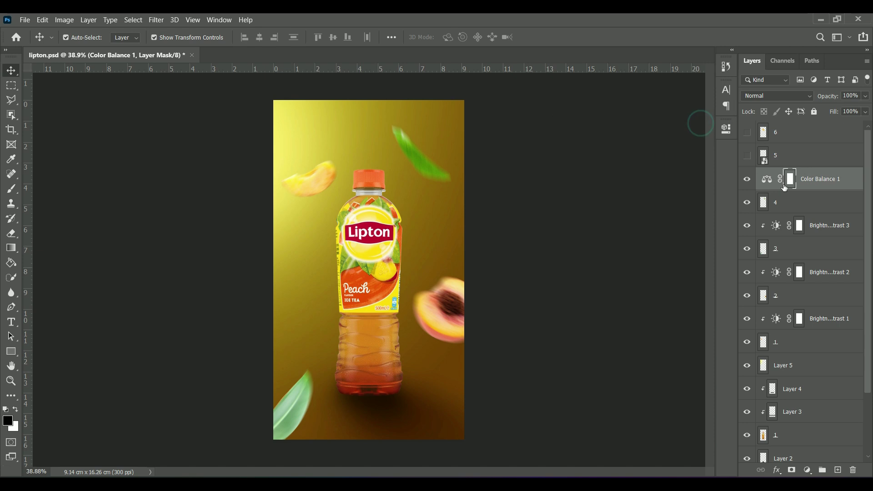
key(Delete)
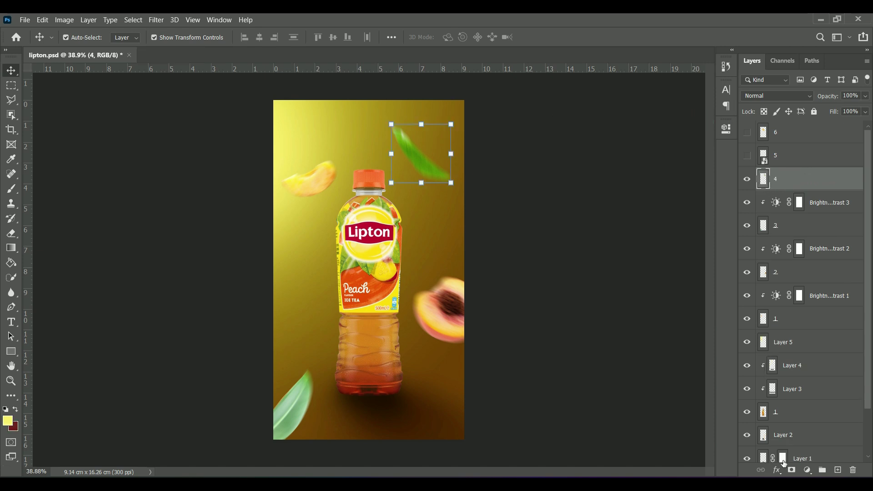
Clip a Hue/Saturation adjustment to leaf layer 4: hue +5, saturation -34, lightness +11
click(808, 472)
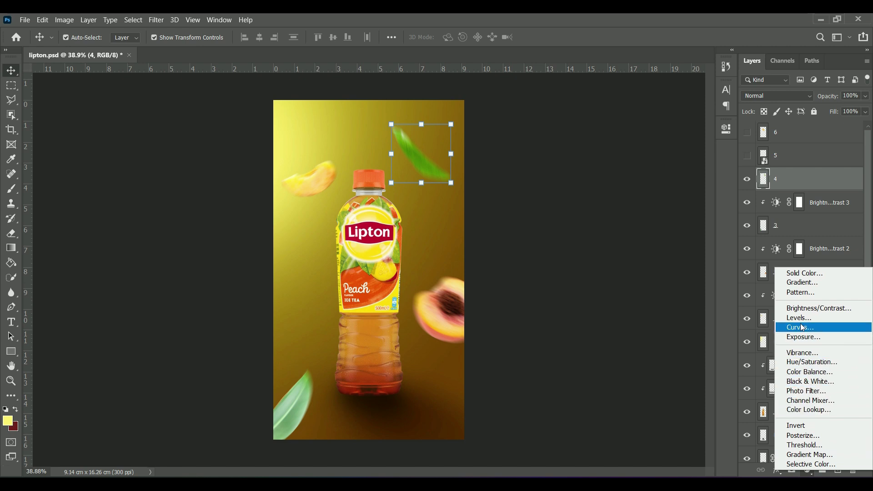
click(803, 362)
drag(629, 205, 622, 206)
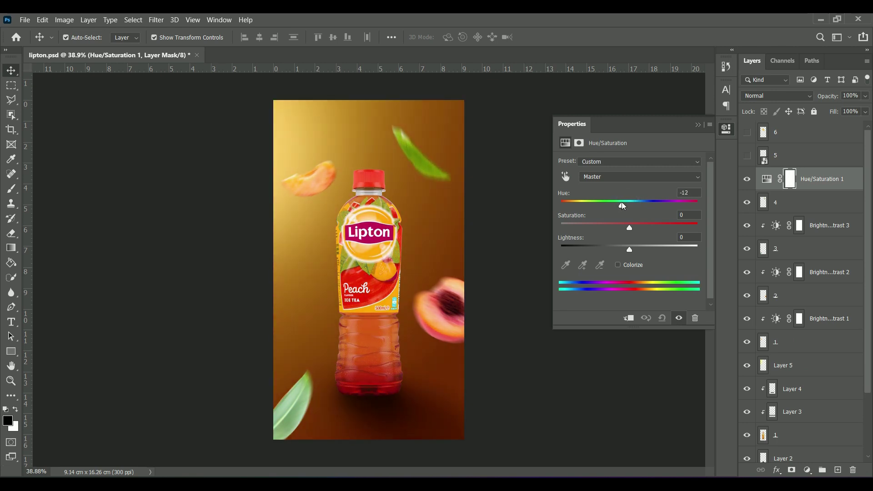
right_click(806, 186)
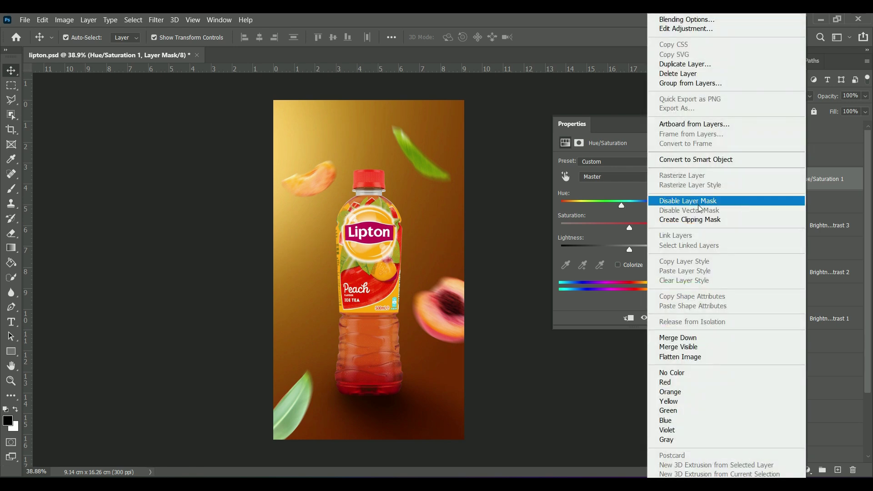
click(691, 219)
mouse_move(619, 203)
mouse_down()
mouse_move(608, 203)
mouse_move(637, 198)
mouse_move(627, 204)
mouse_up()
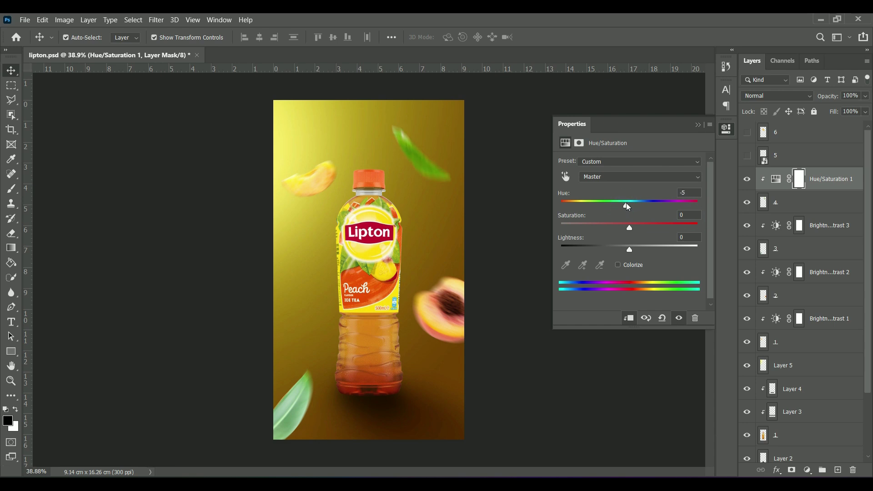
mouse_move(629, 250)
mouse_down()
mouse_move(640, 249)
mouse_move(632, 247)
mouse_move(640, 226)
mouse_move(612, 223)
mouse_move(623, 205)
mouse_up()
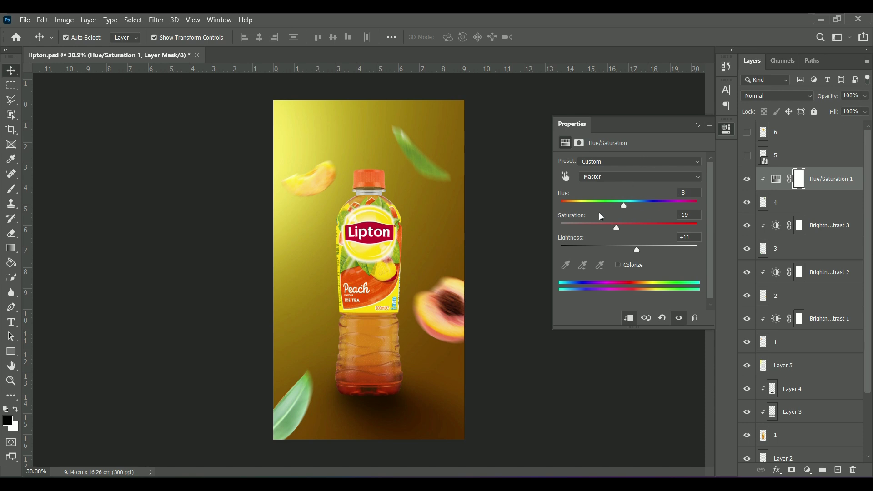
drag(625, 206, 633, 207)
drag(615, 227, 607, 227)
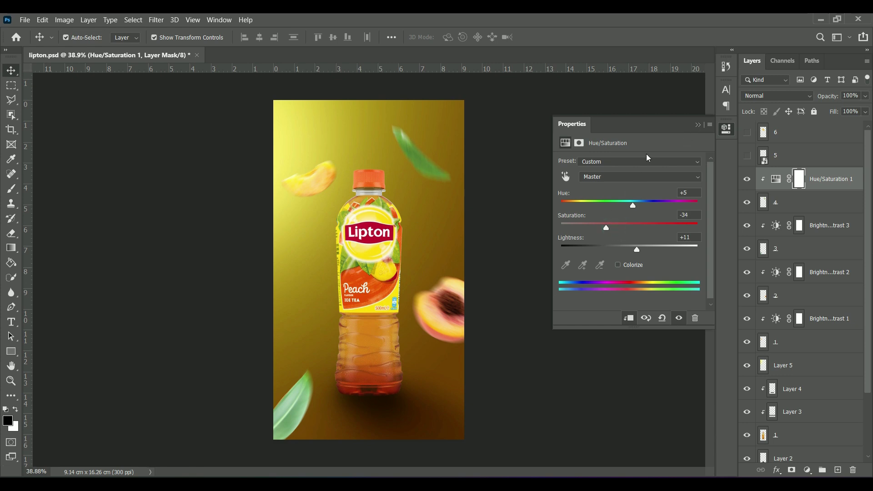
click(699, 125)
Lower the brightness of Brightness/Contrast 3 on the lower-left leaf
click(309, 398)
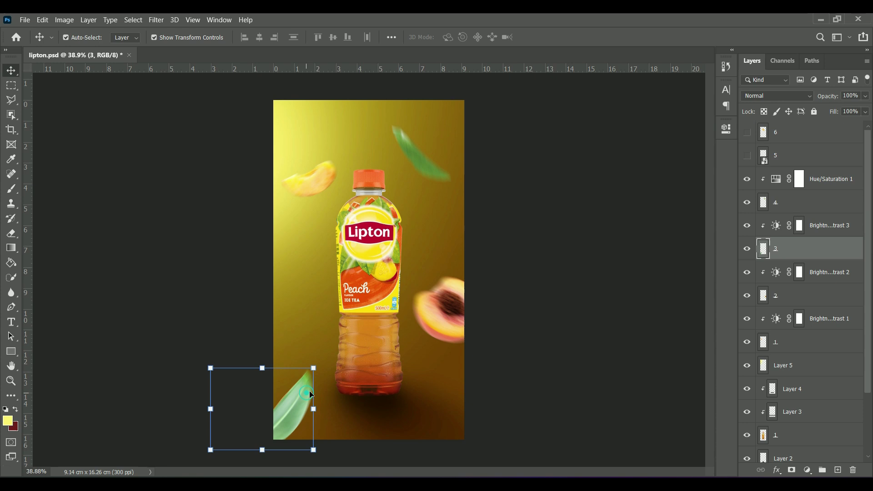
double_click(778, 226)
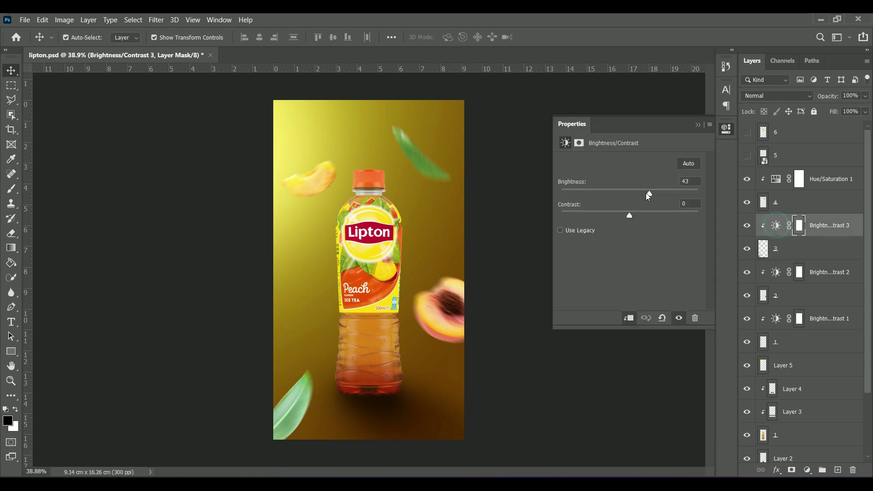
drag(646, 193, 627, 193)
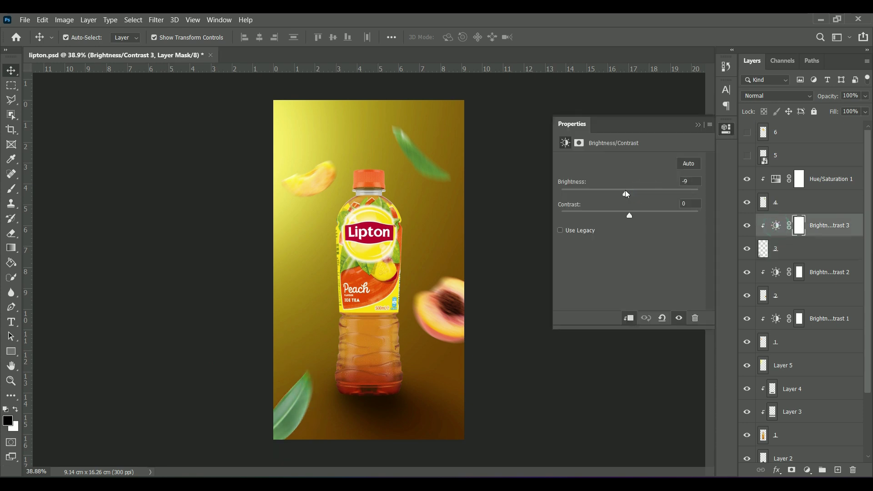
click(699, 124)
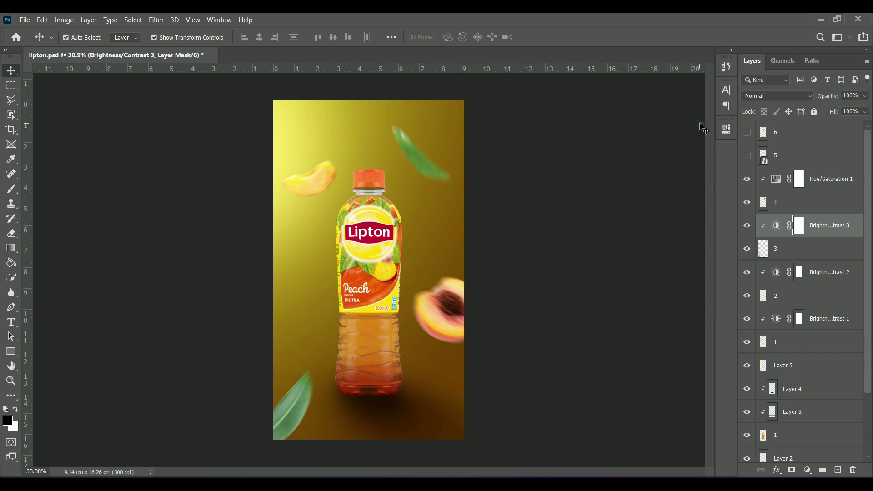
Create a new Layer 6 directly above bottle layer 1
click(358, 266)
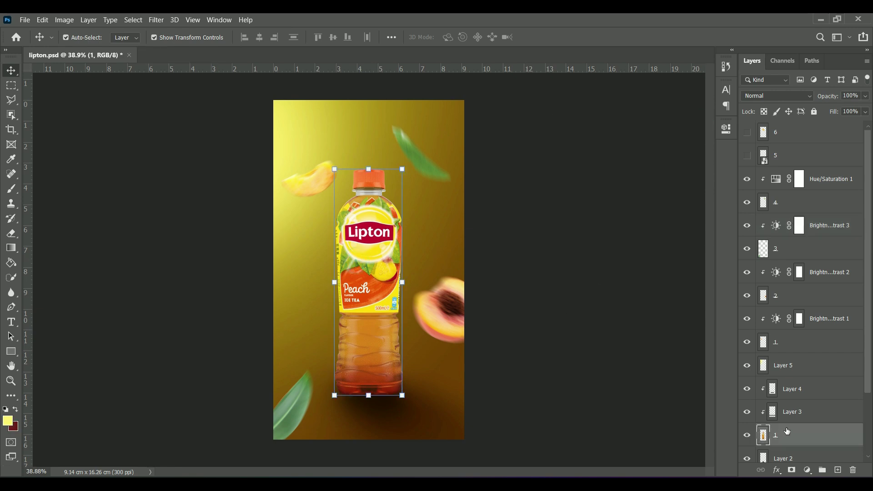
click(559, 373)
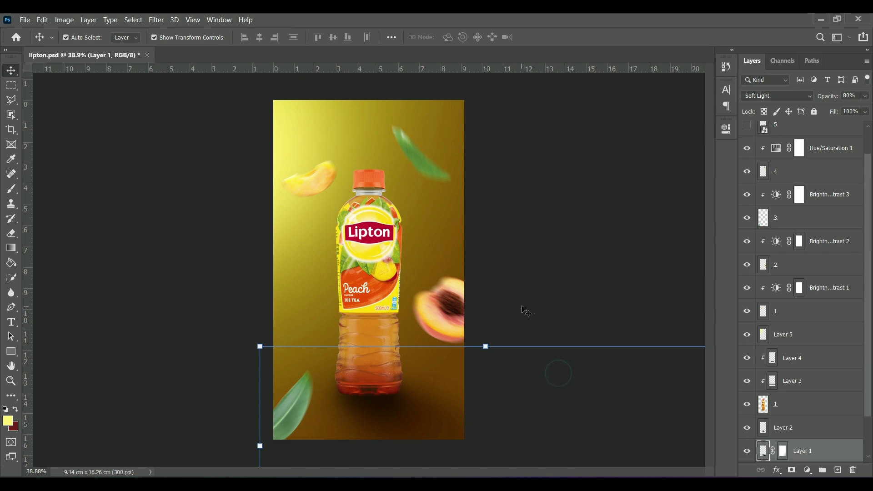
click(361, 263)
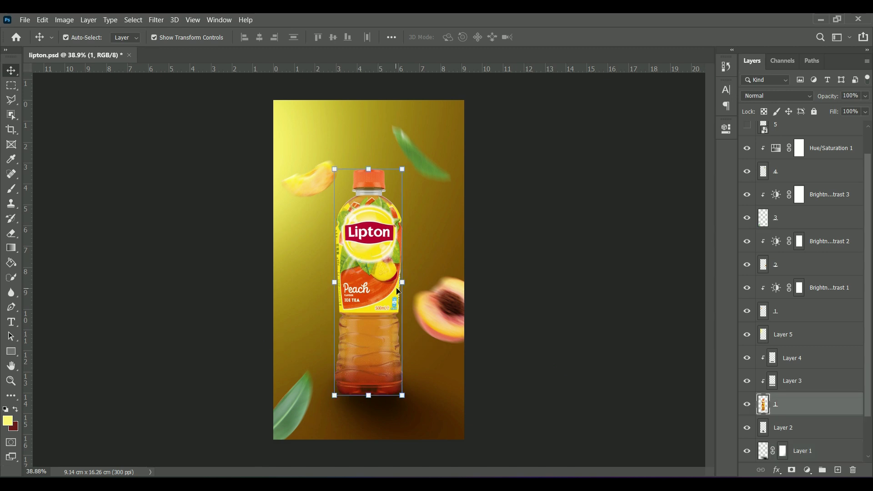
click(837, 470)
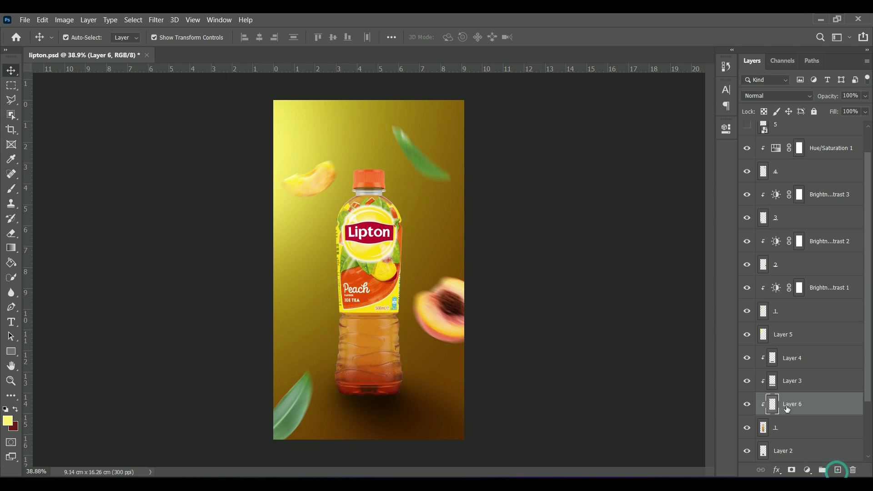
right_click(789, 408)
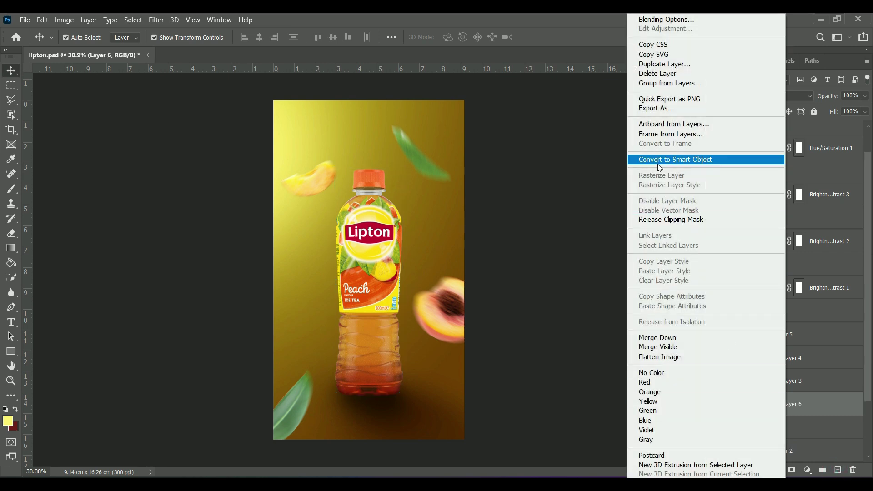
click(661, 221)
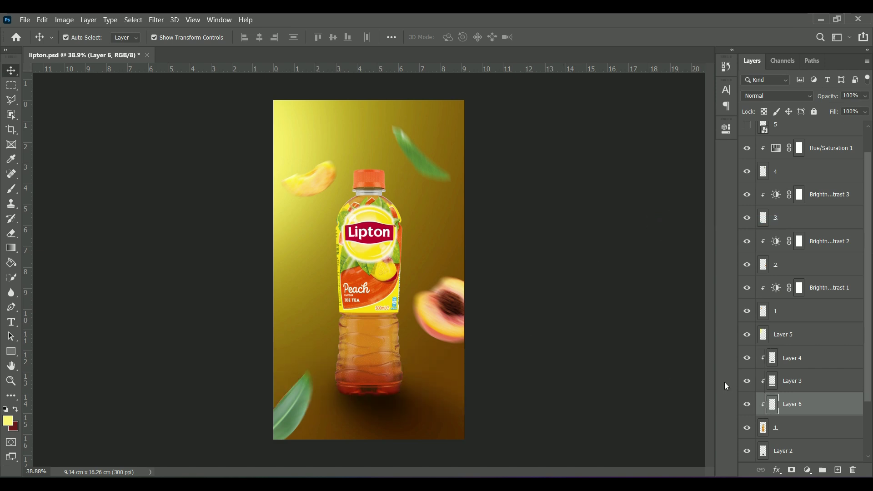
click(776, 429)
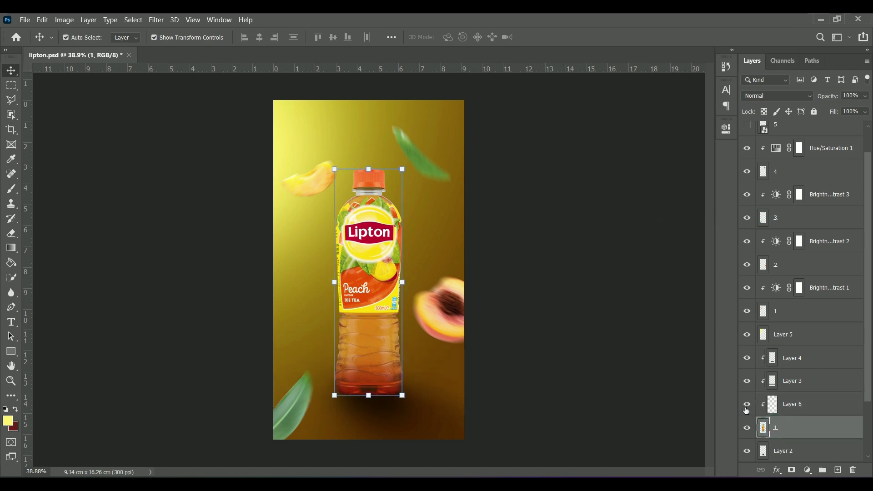
click(772, 404)
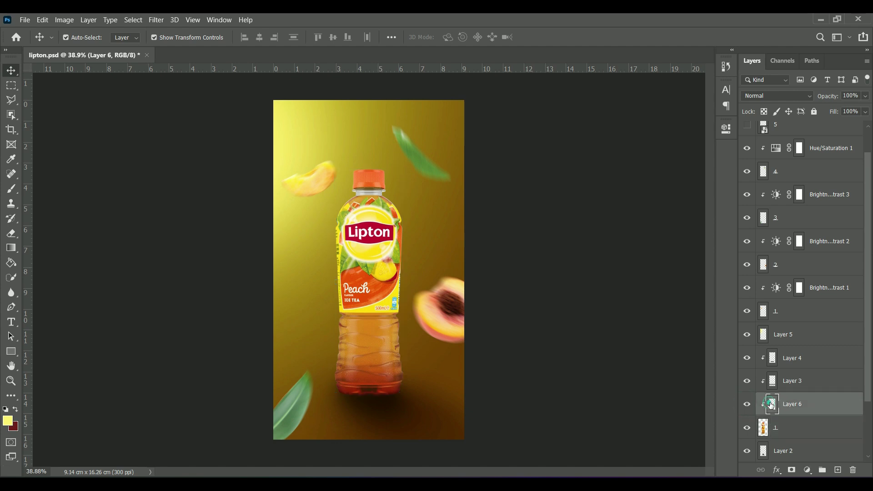
Brush yellow light over the bottle's left side and narrow Layer 6 to 4.50 cm
click(11, 189)
click(250, 171)
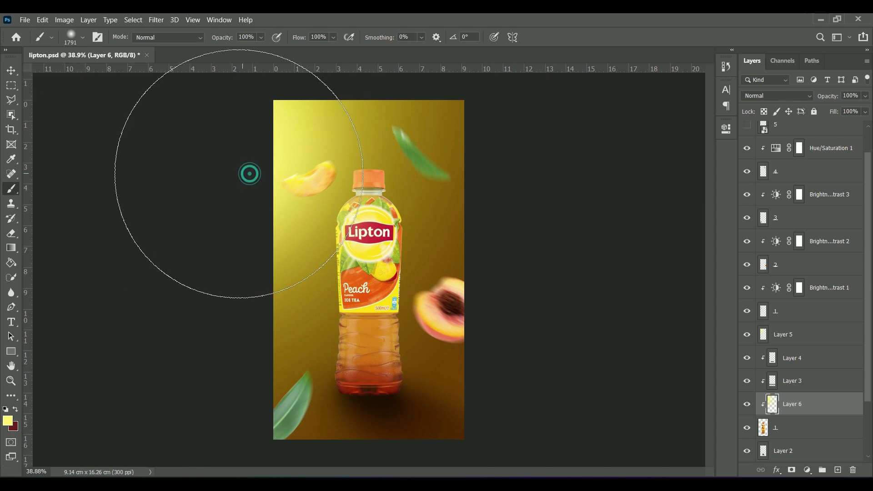
click(217, 250)
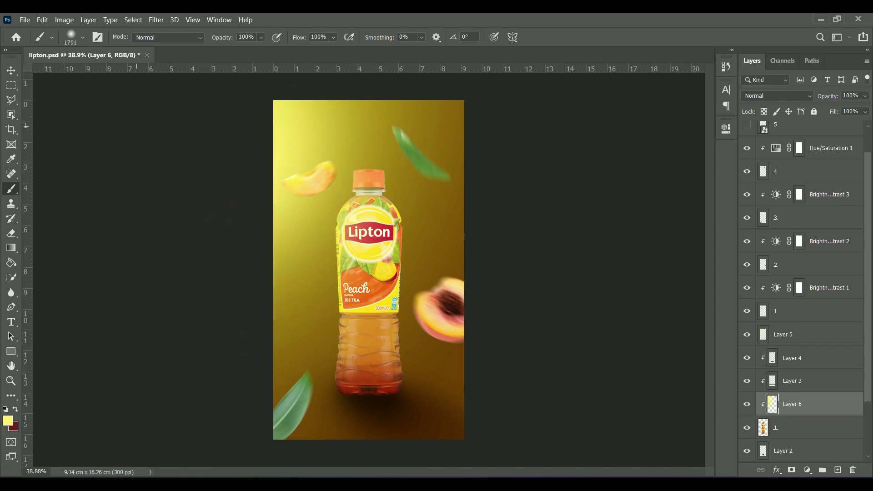
click(13, 72)
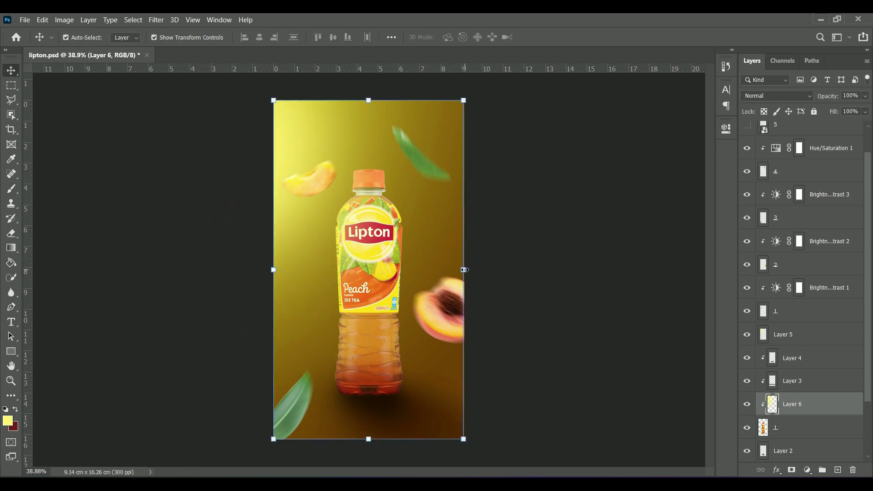
drag(464, 269, 365, 256)
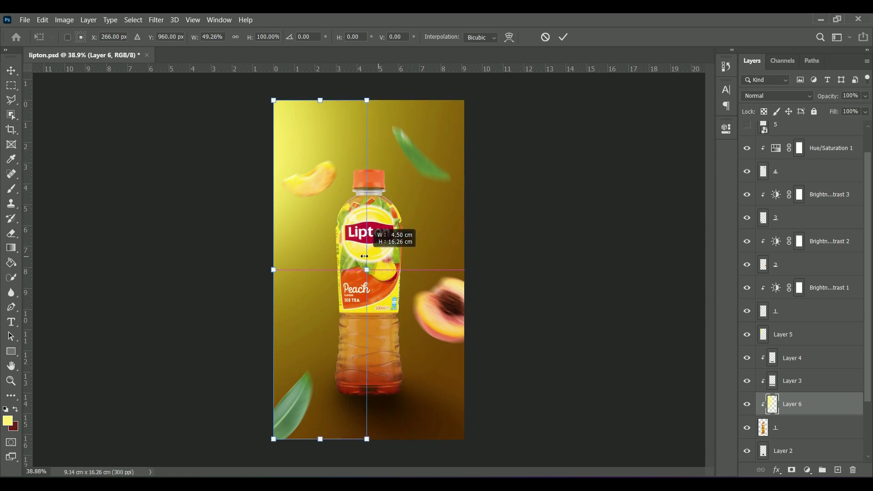
drag(364, 256, 369, 252)
click(566, 37)
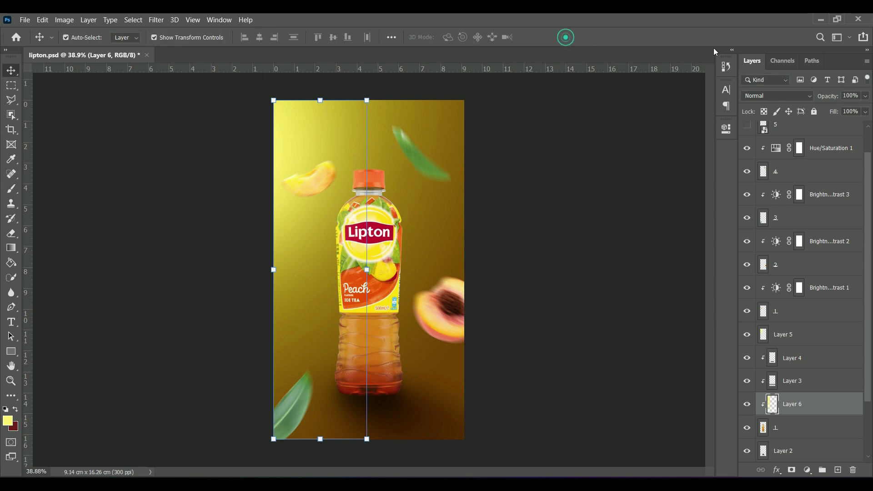
Set Layer 6 to Lighten blend mode and compare the glow on the bottle
click(768, 97)
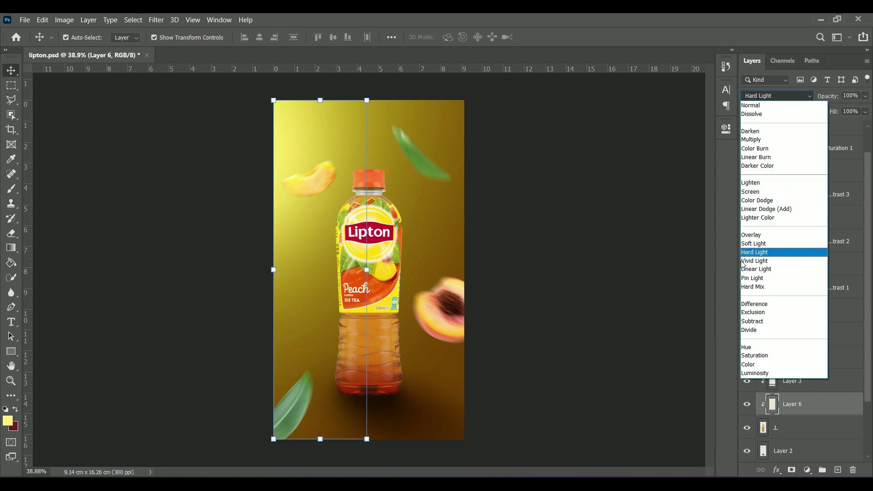
click(747, 183)
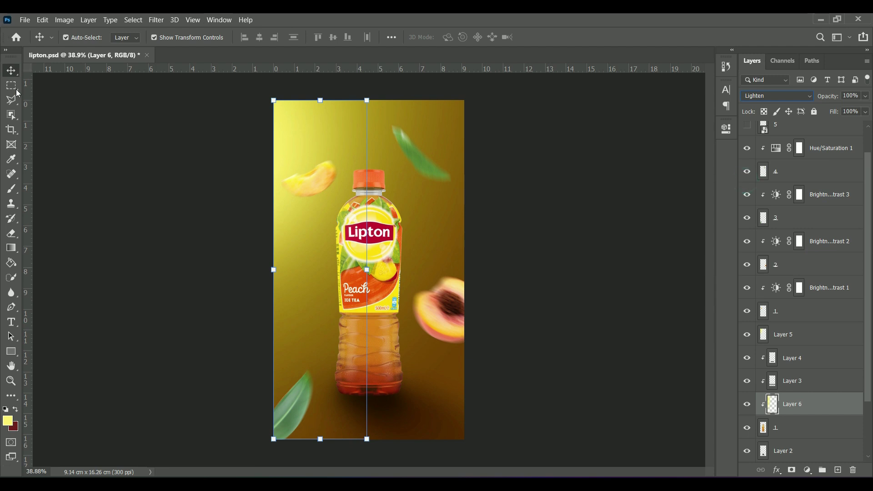
click(400, 259)
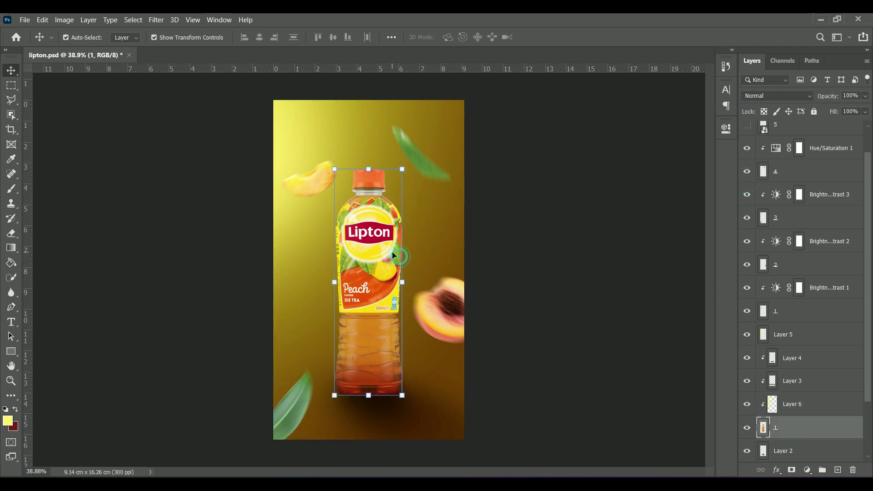
click(747, 403)
click(812, 410)
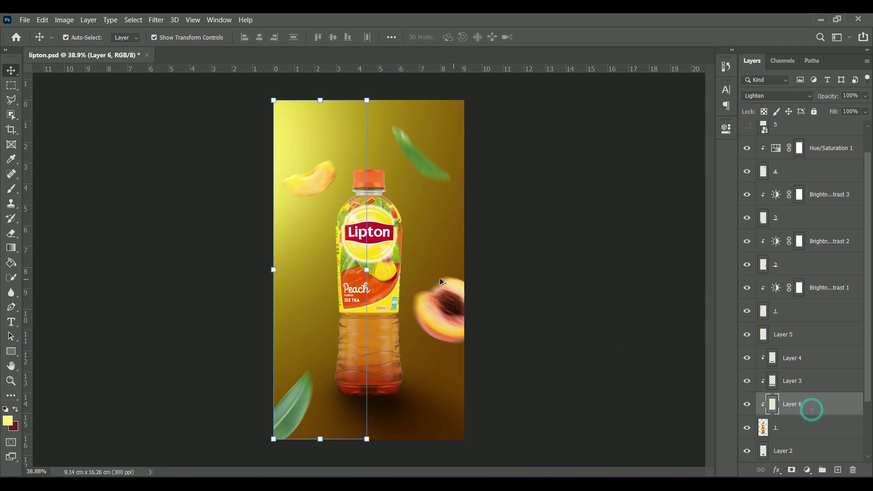
scroll(427, 275, down, 1)
scroll(427, 276, down, 2)
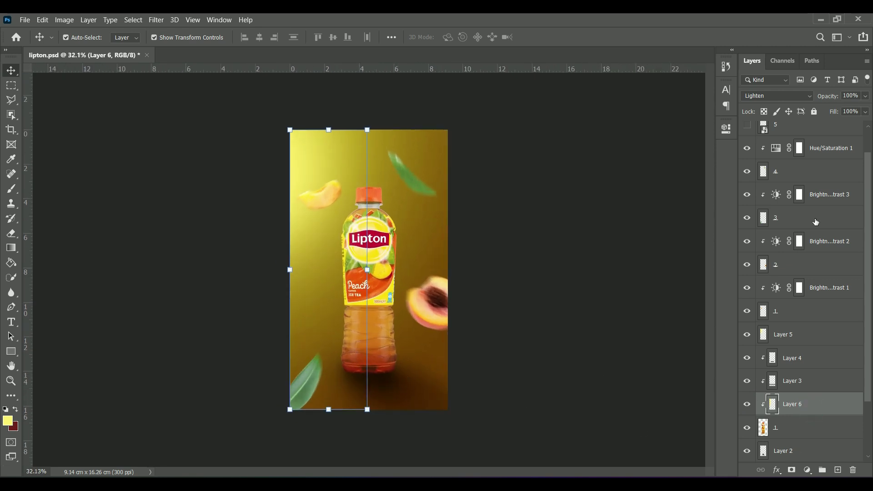
scroll(791, 137, up, 2)
Show water droplets layer 5 and move it just above the bottle layer
click(795, 138)
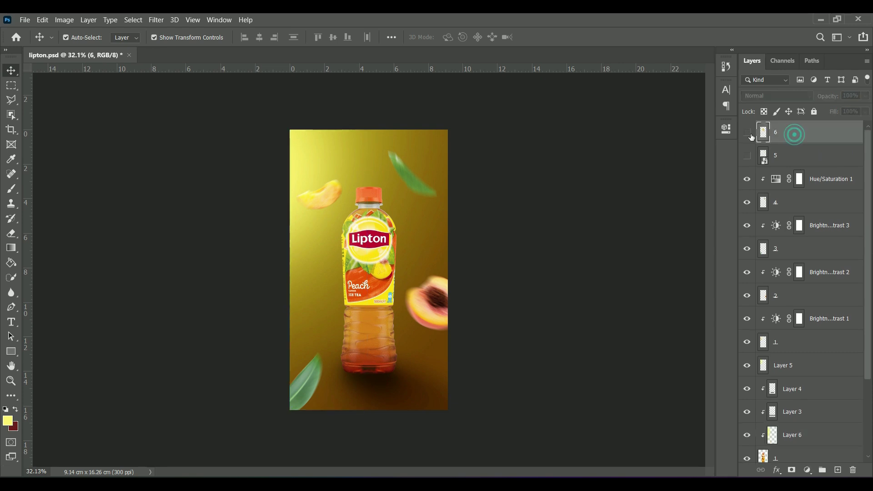
click(747, 155)
click(747, 132)
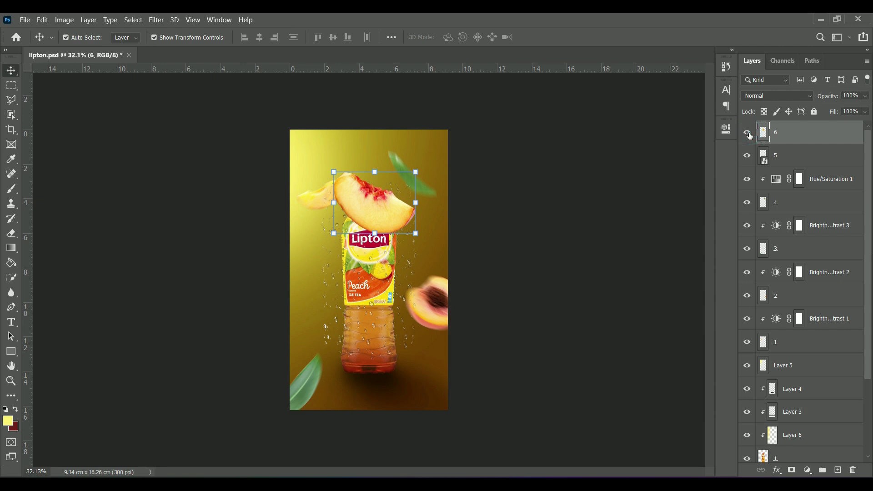
click(748, 133)
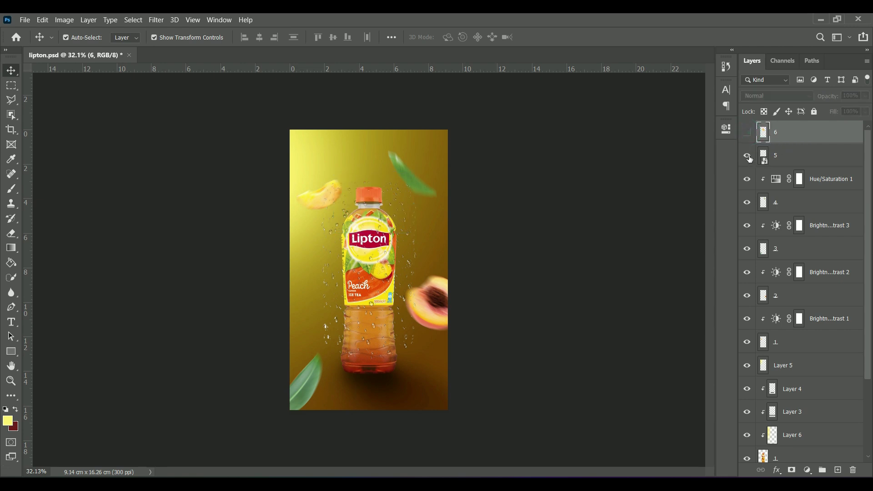
drag(802, 157, 808, 438)
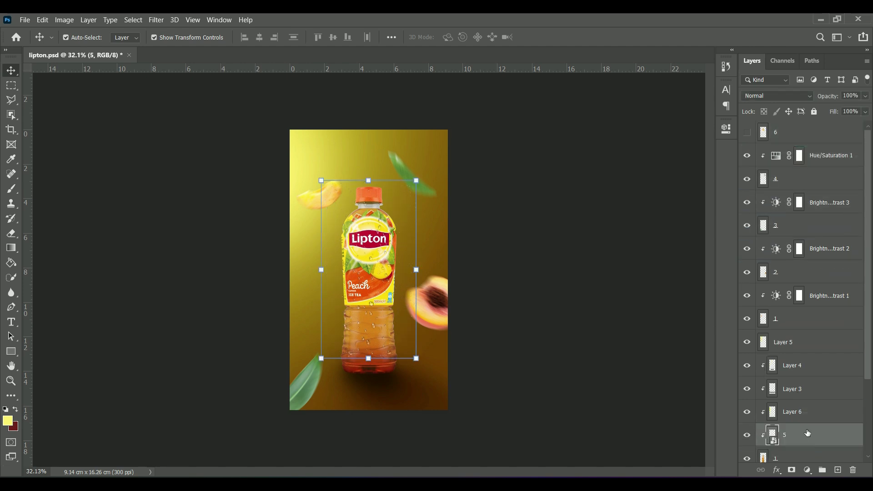
Scale the droplet layer down to about 59% over the bottle label
alt+scroll(351, 308, up, 5)
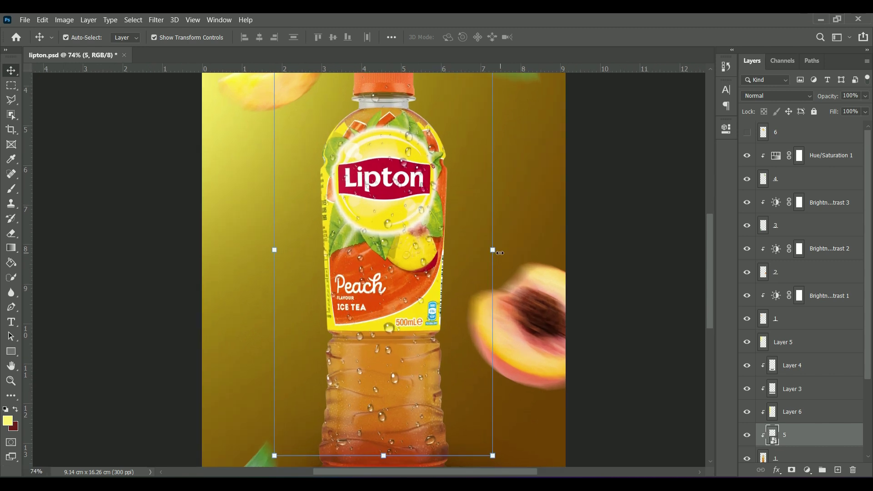
drag(492, 250, 415, 249)
drag(369, 235, 407, 236)
alt+scroll(364, 236, down, 2)
alt+scroll(364, 236, down, 1)
drag(429, 334, 417, 325)
drag(356, 290, 362, 292)
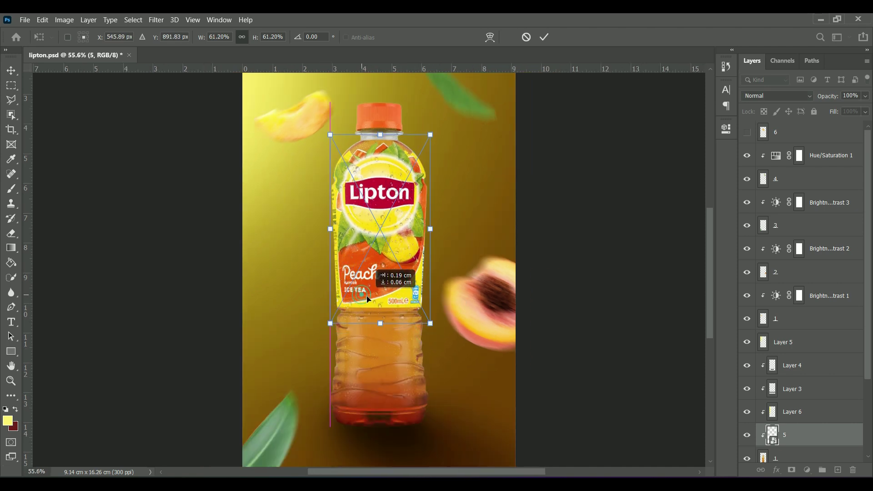
drag(430, 323, 415, 317)
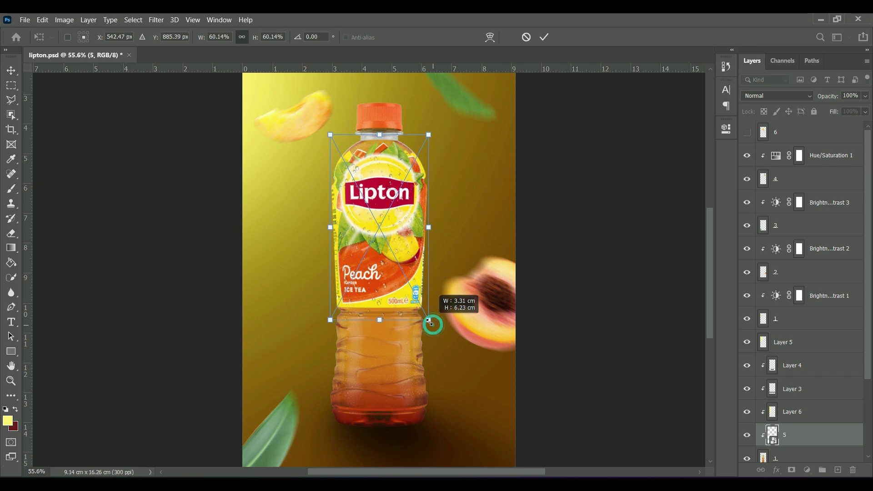
alt+scroll(369, 230, down, 1)
drag(376, 226, 372, 334)
drag(376, 230, 388, 336)
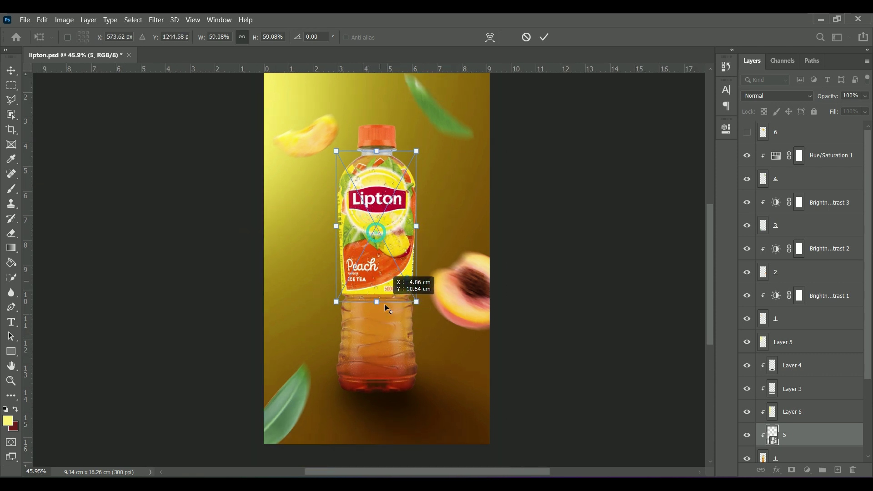
click(543, 37)
Check the droplets' placement and Alt-drag a duplicate down onto the bottle body
mouse_move(389, 249)
mouse_down()
mouse_move(382, 323)
mouse_move(389, 249)
mouse_up()
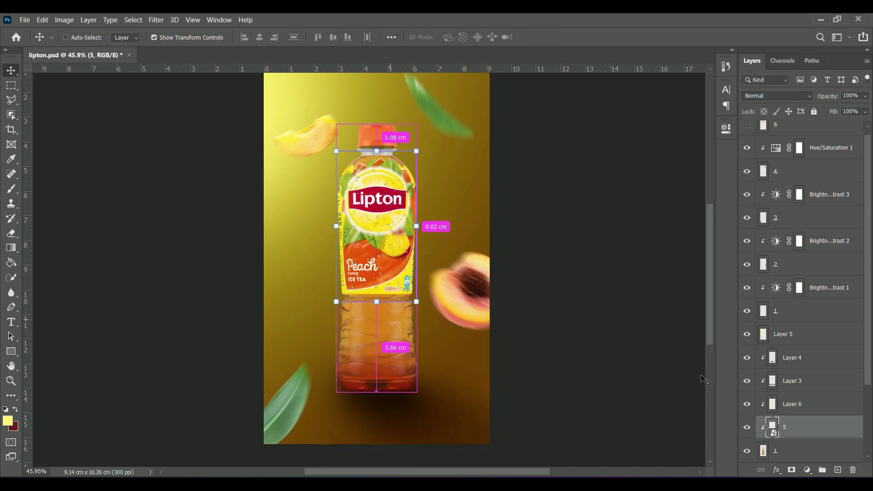
click(747, 427)
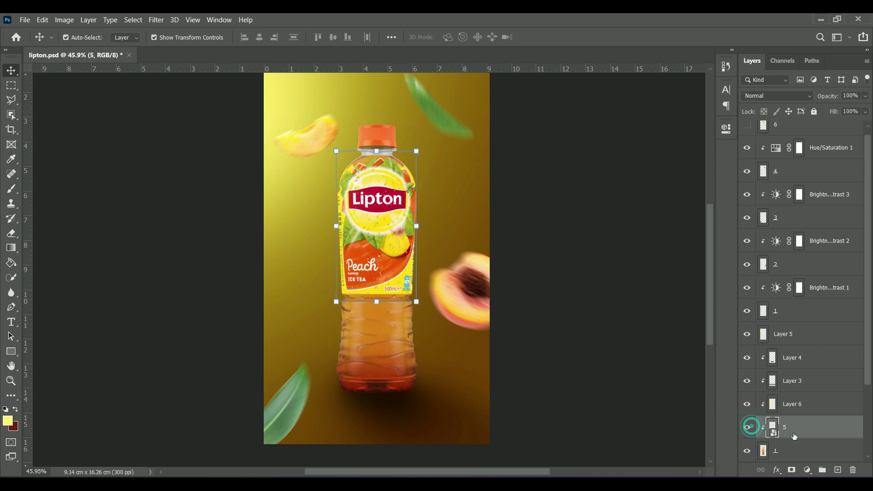
drag(361, 251, 371, 369)
Position the '5 copy' droplet layer over the lower bottle, just below the label
scroll(364, 337, up, 2)
scroll(377, 310, up, 2)
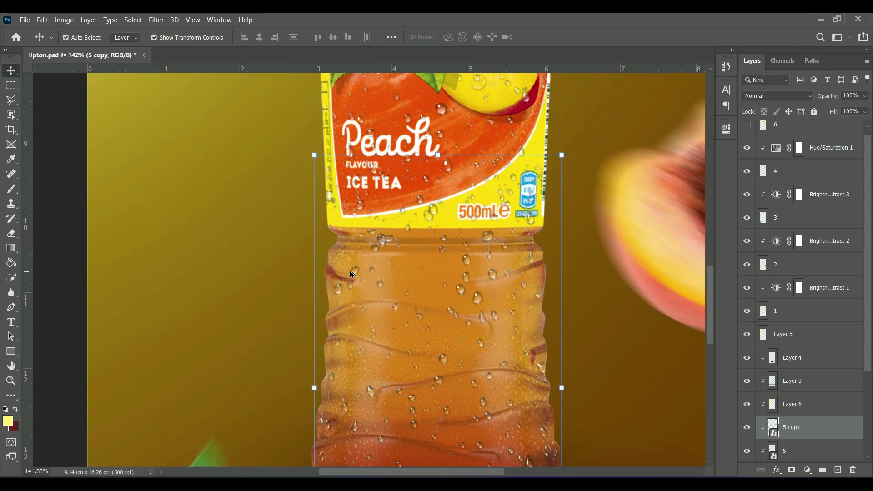
scroll(395, 270, up, 1)
mouse_move(407, 265)
mouse_down()
mouse_move(412, 390)
mouse_move(409, 383)
mouse_up()
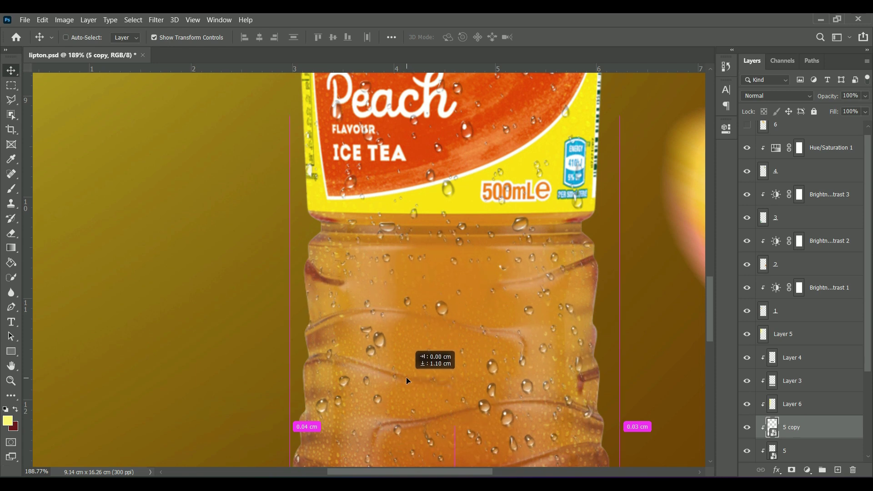
drag(408, 383, 407, 381)
Rasterize '5 copy' and erase its droplets along the label's lower edge with a small eraser
scroll(391, 354, down, 2)
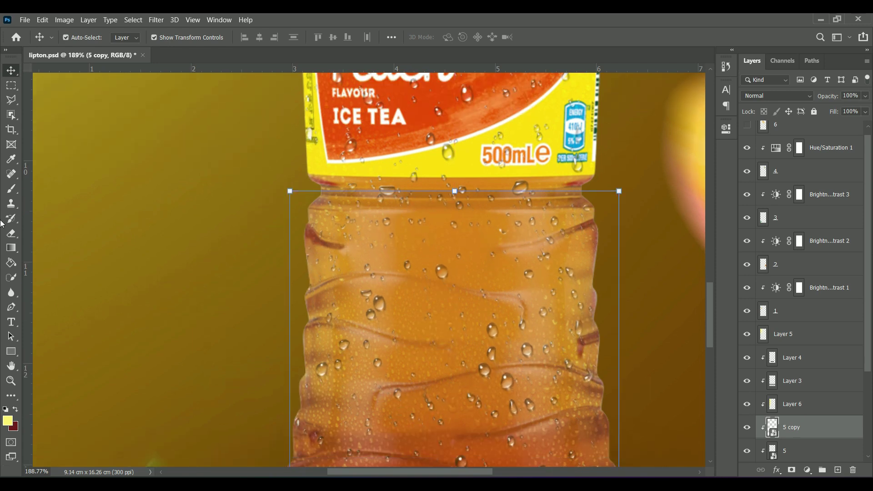
click(12, 234)
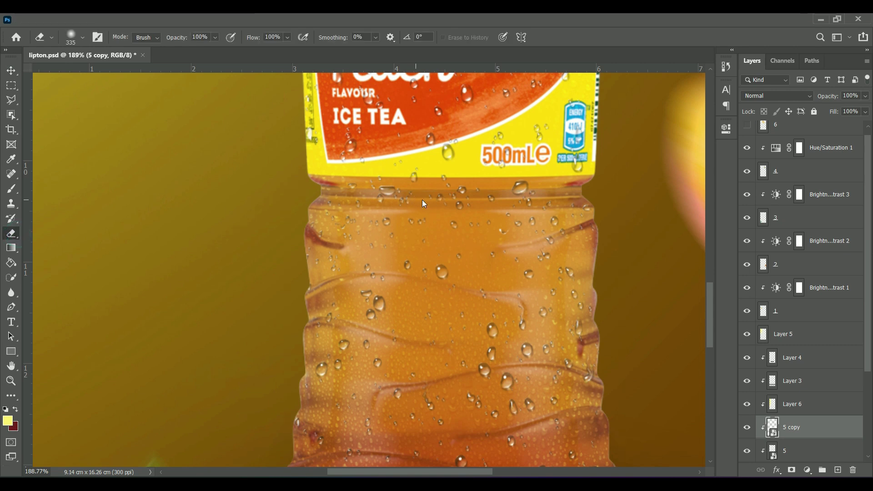
click(452, 209)
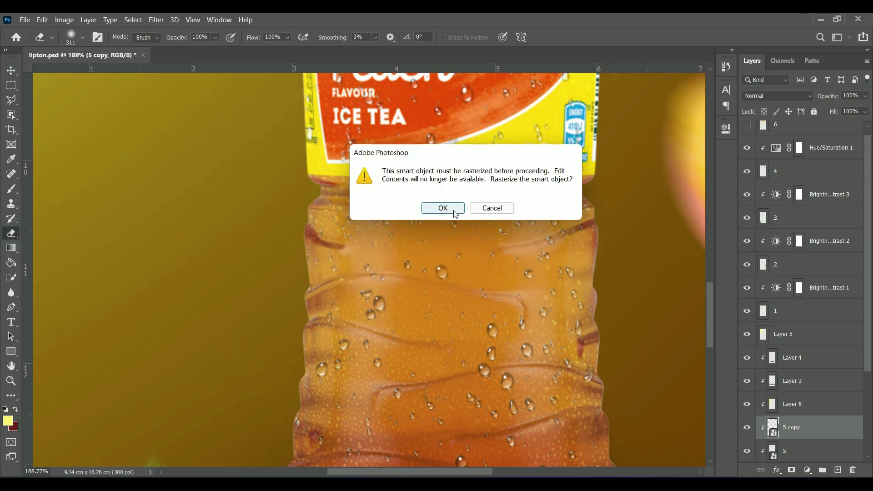
alt+right_click(385, 204)
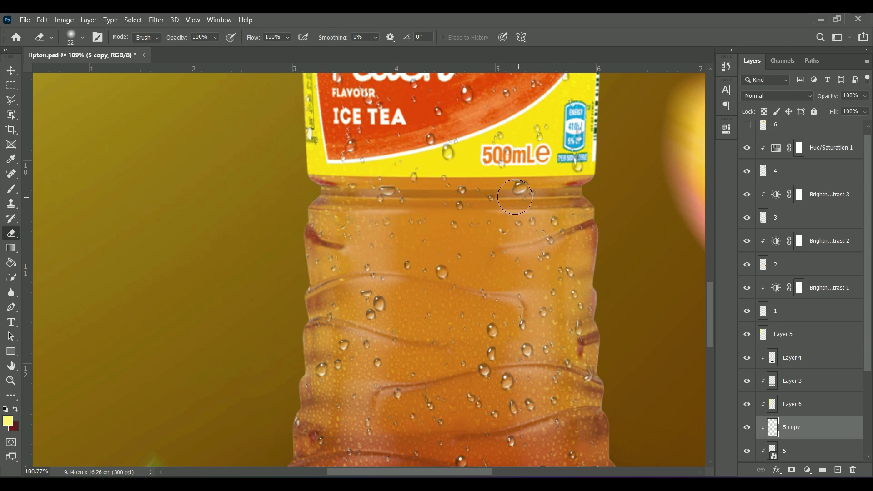
alt+scroll(505, 200, down, 3)
alt+scroll(459, 280, down, 2)
alt+scroll(421, 341, down, 2)
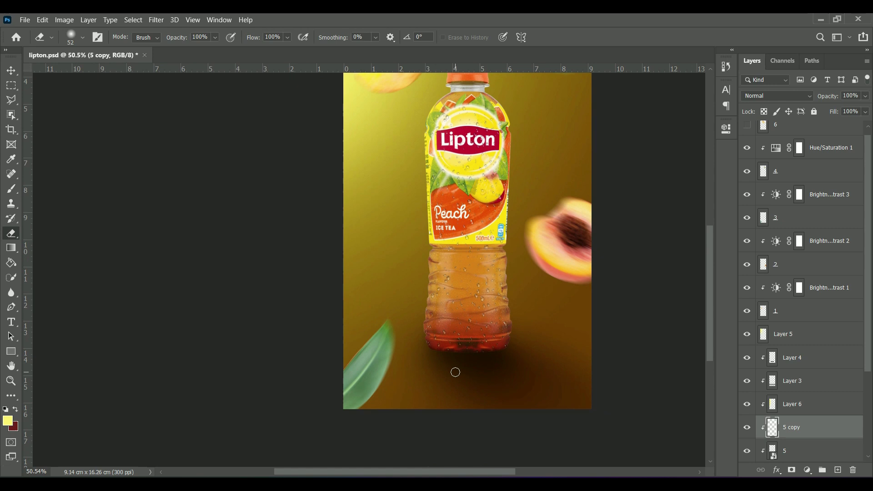
alt+scroll(454, 377, down, 2)
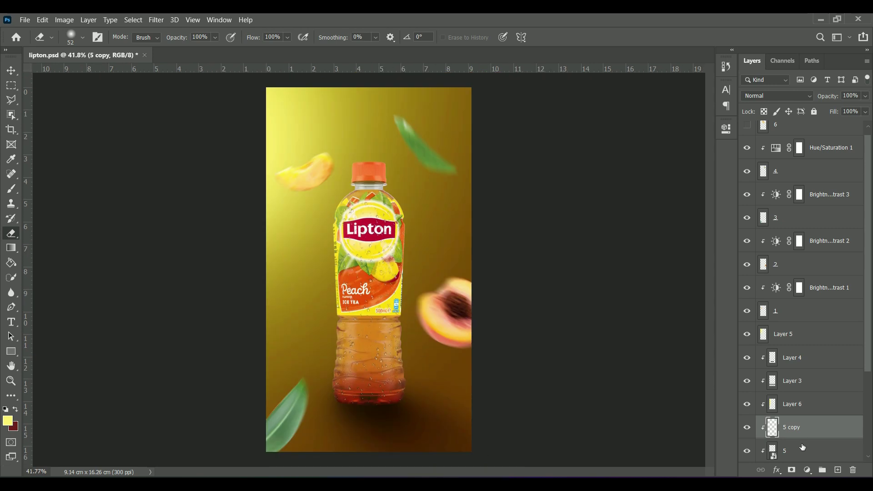
scroll(803, 447, down, 5)
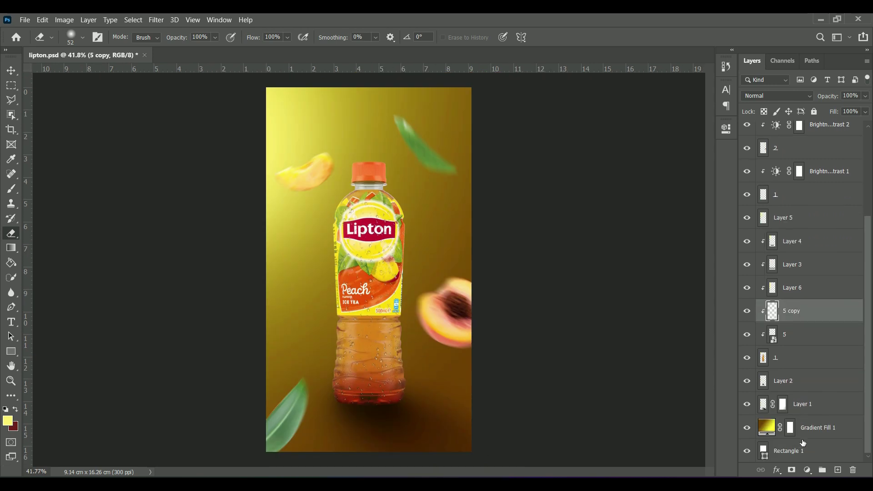
scroll(796, 405, up, 5)
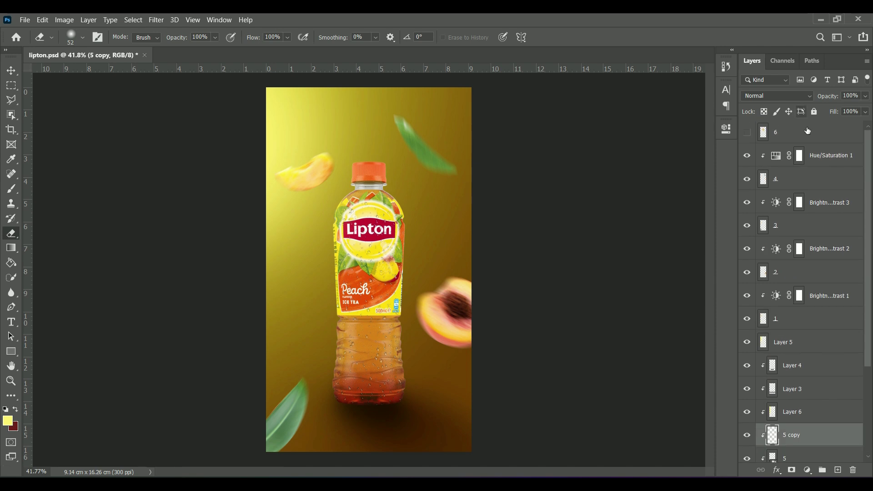
click(809, 134)
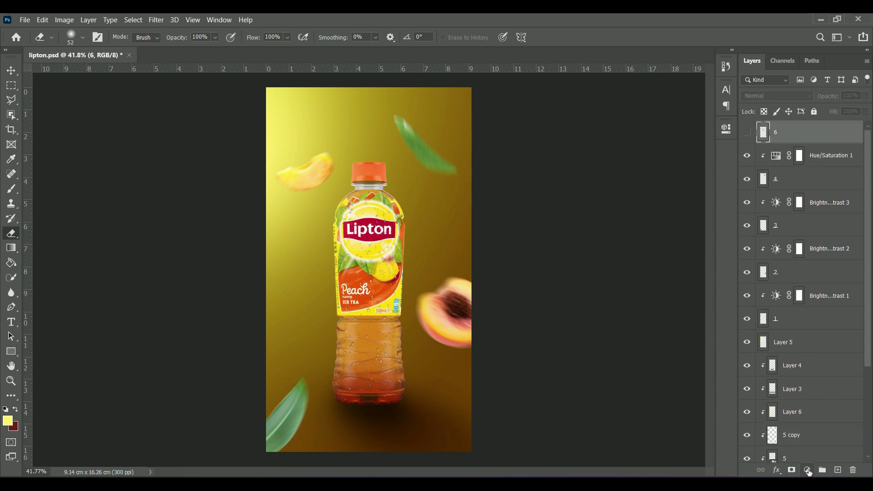
Add a Hue/Saturation adjustment at hue -6 over the whole composition
click(807, 469)
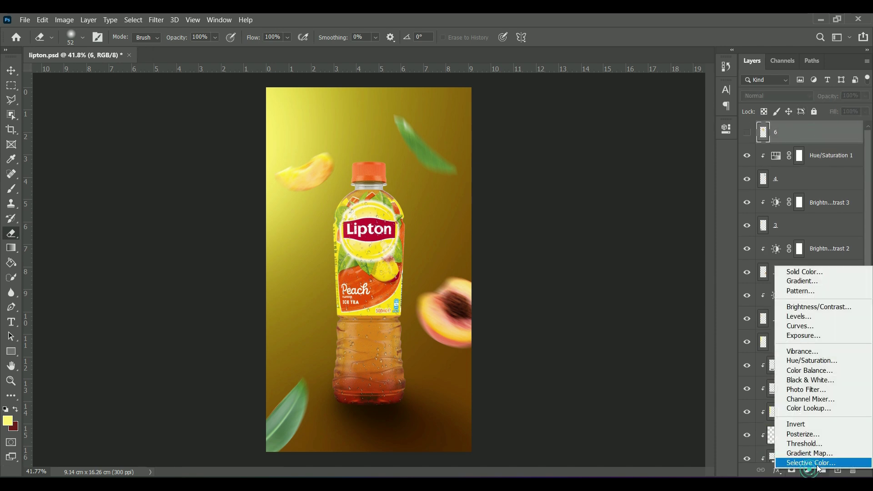
click(803, 362)
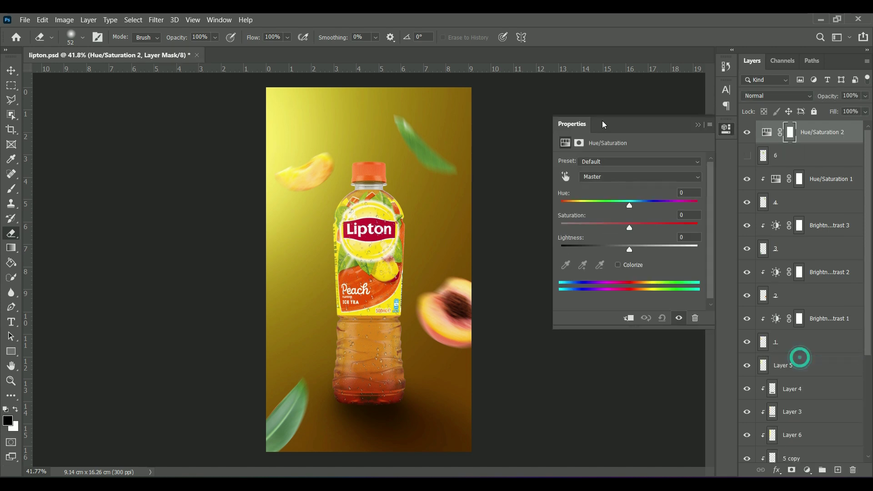
drag(629, 201, 624, 205)
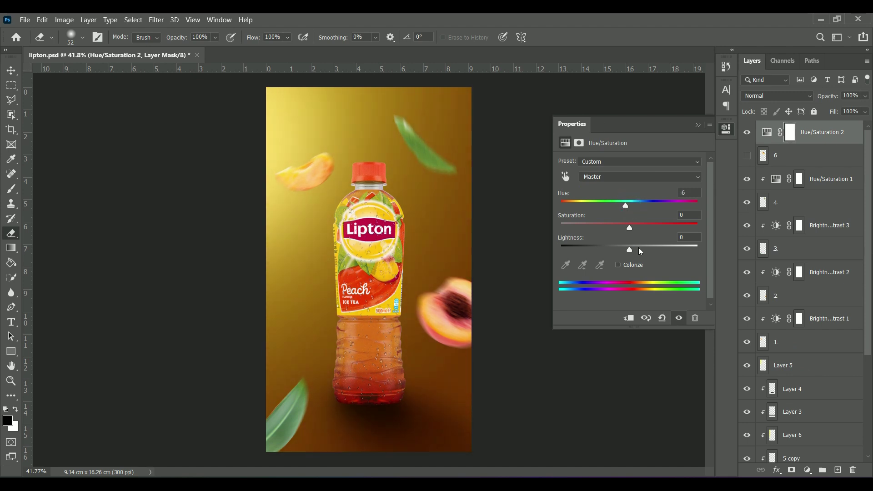
click(697, 127)
Add a Brightness/Contrast adjustment at brightness 24 over everything
click(808, 469)
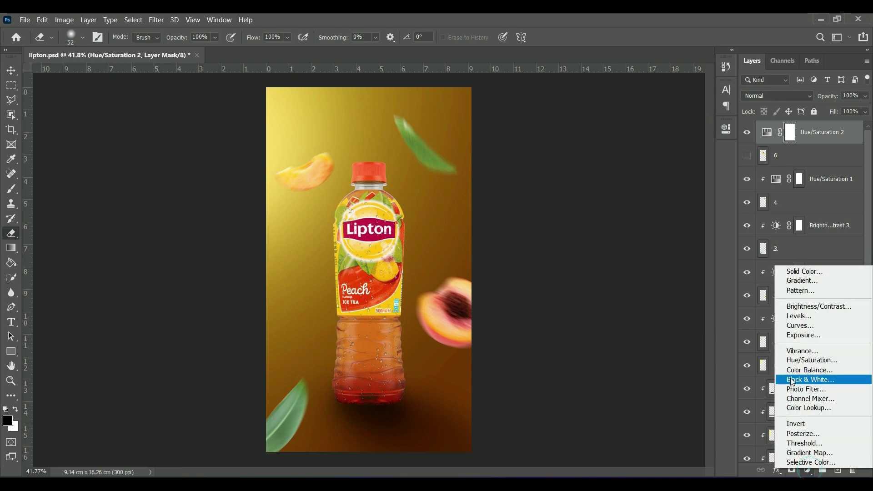
click(794, 307)
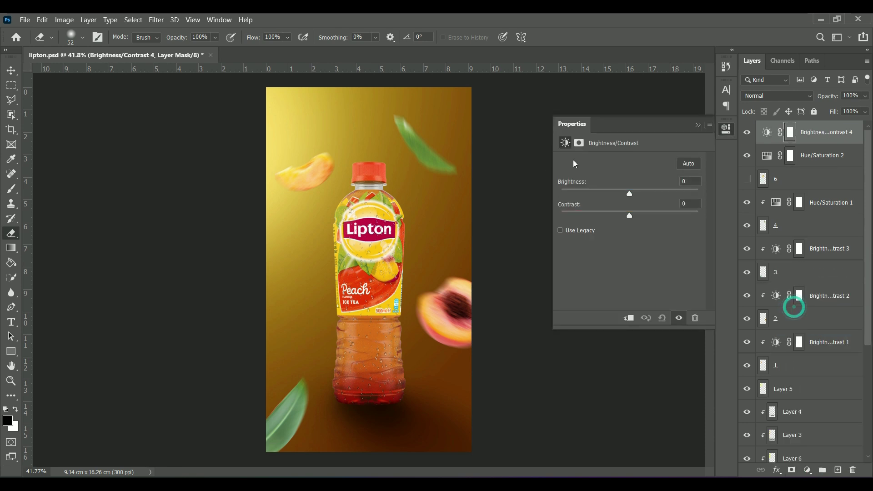
drag(629, 193, 640, 193)
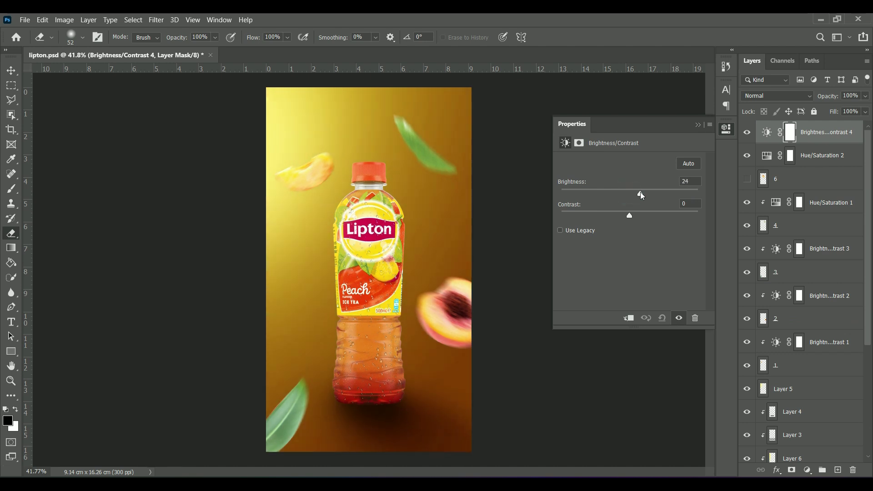
click(696, 126)
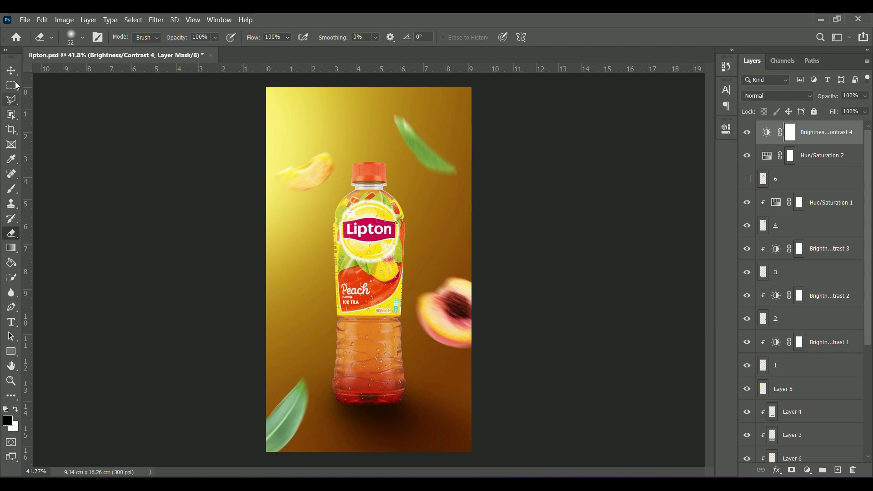
key(v)
click(280, 414)
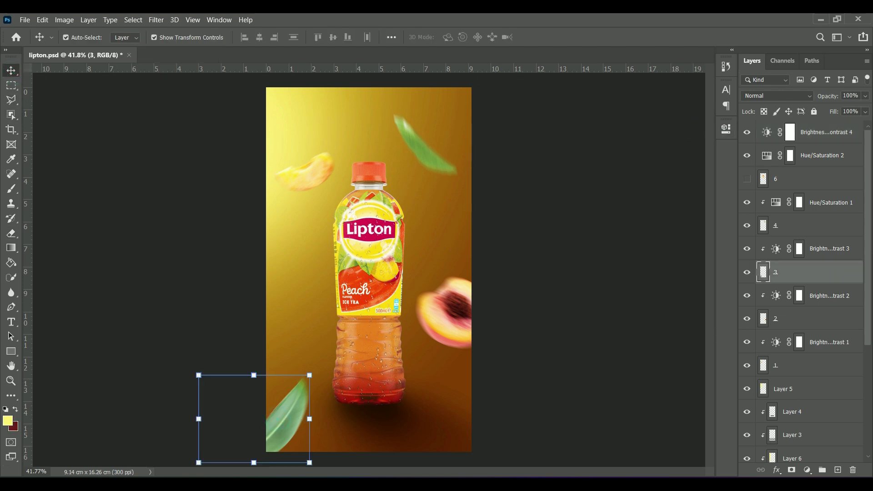
Give leaf layer 3 a clipped Hue/Saturation adjustment: hue -43, saturation +35, lightness -8
click(802, 471)
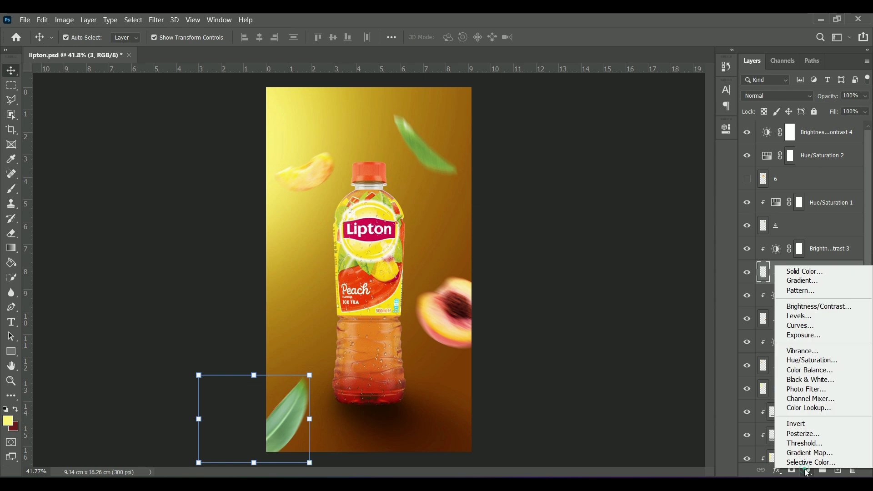
click(794, 361)
drag(629, 205, 601, 201)
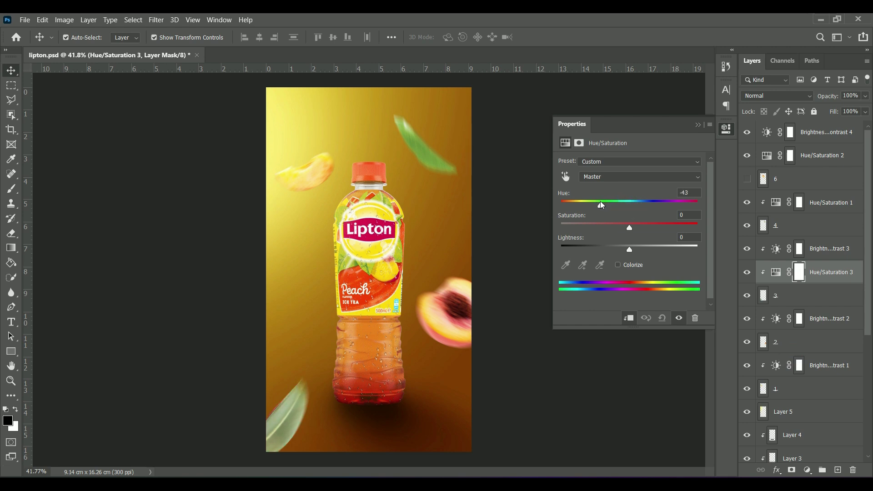
mouse_move(629, 228)
mouse_down()
mouse_move(614, 227)
mouse_move(673, 228)
mouse_move(617, 249)
mouse_move(625, 251)
mouse_up()
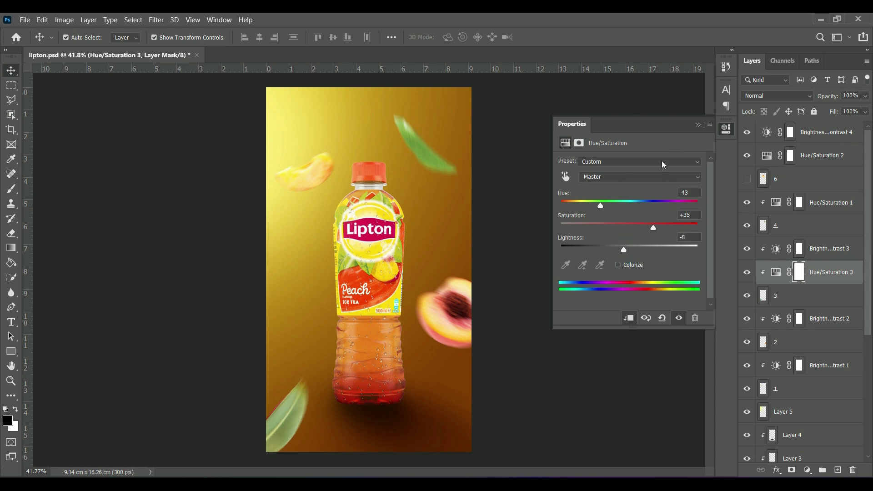
click(697, 124)
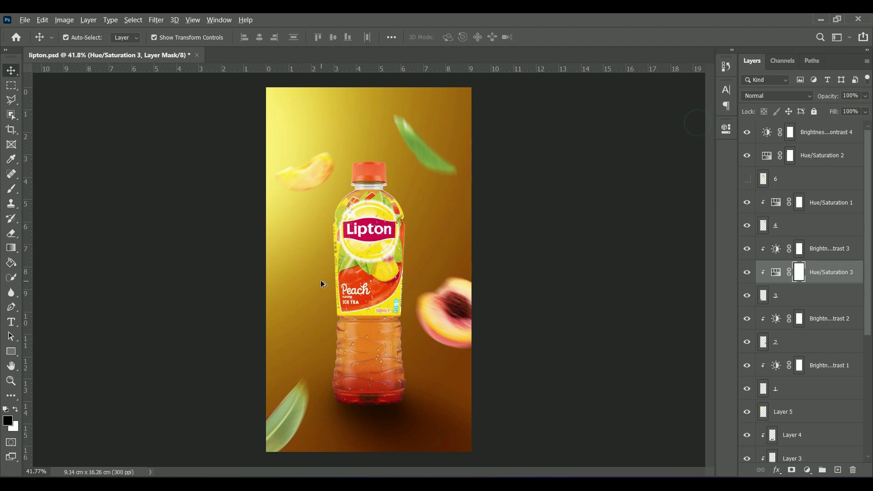
scroll(319, 282, down, 3)
scroll(300, 279, up, 5)
scroll(296, 278, down, 2)
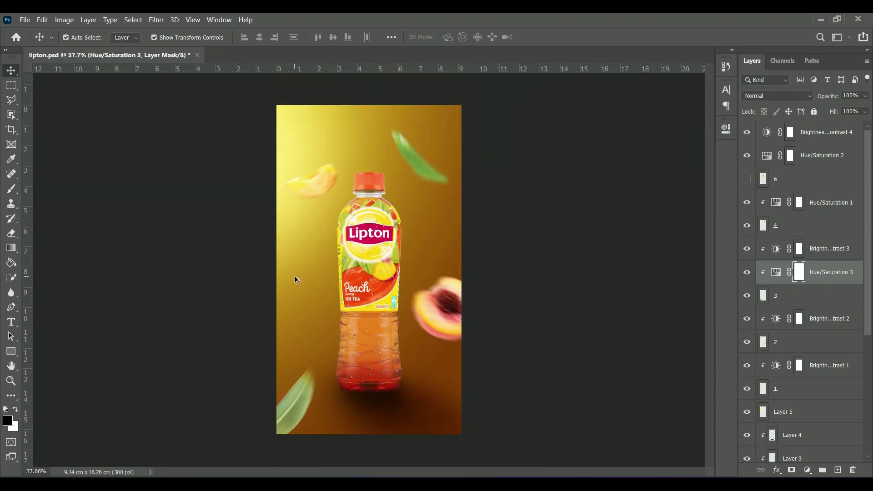
scroll(294, 276, up, 1)
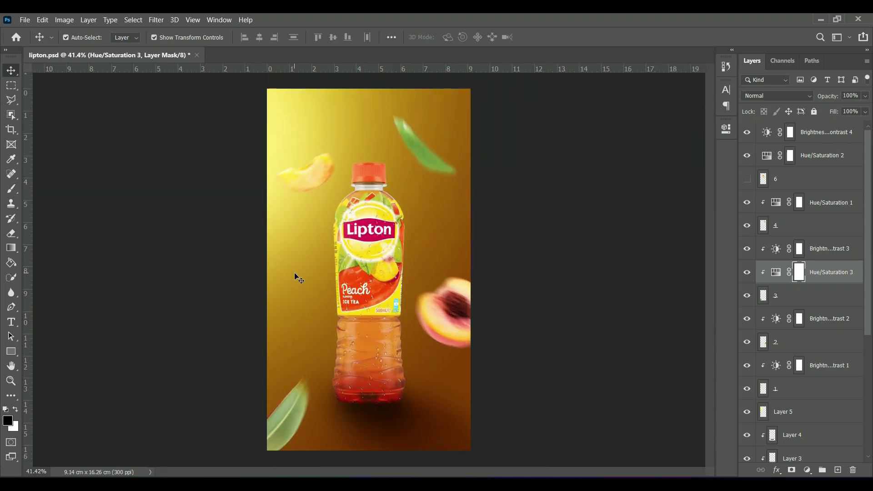